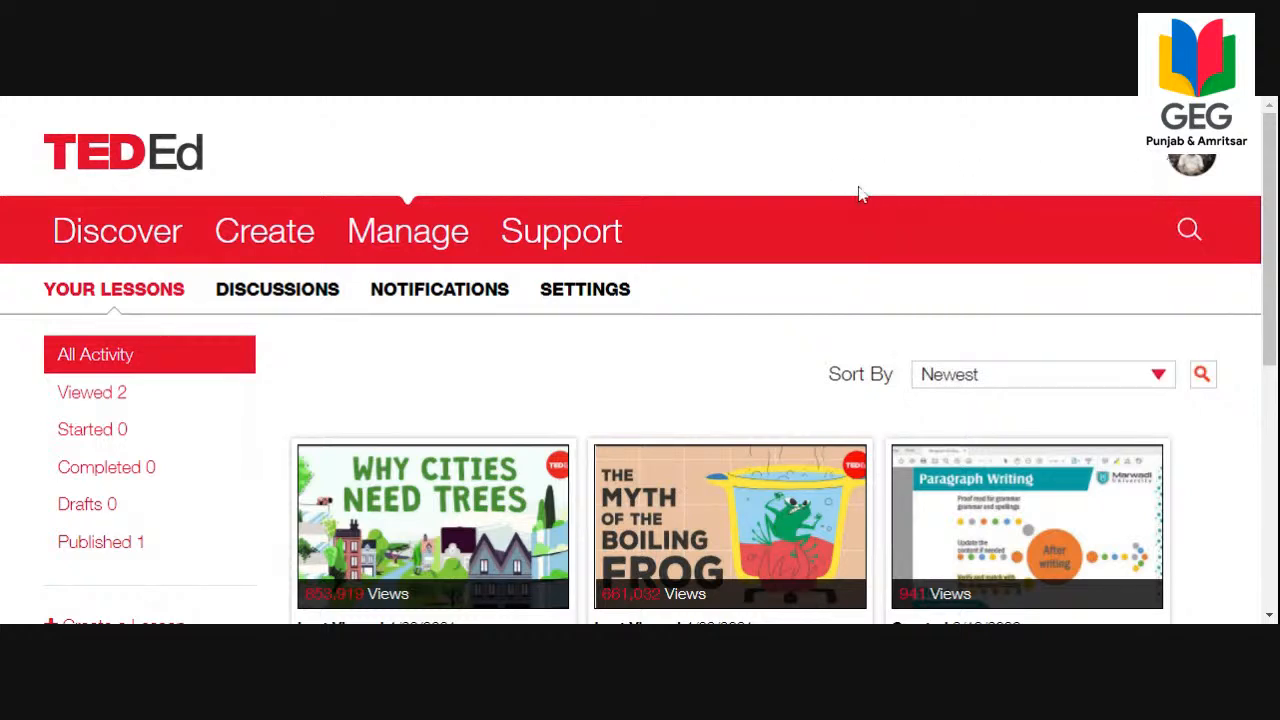
Open the Discover page of video-based lessons organized by age and subject.
key("ctrl+minus")
key("ctrl+minus")
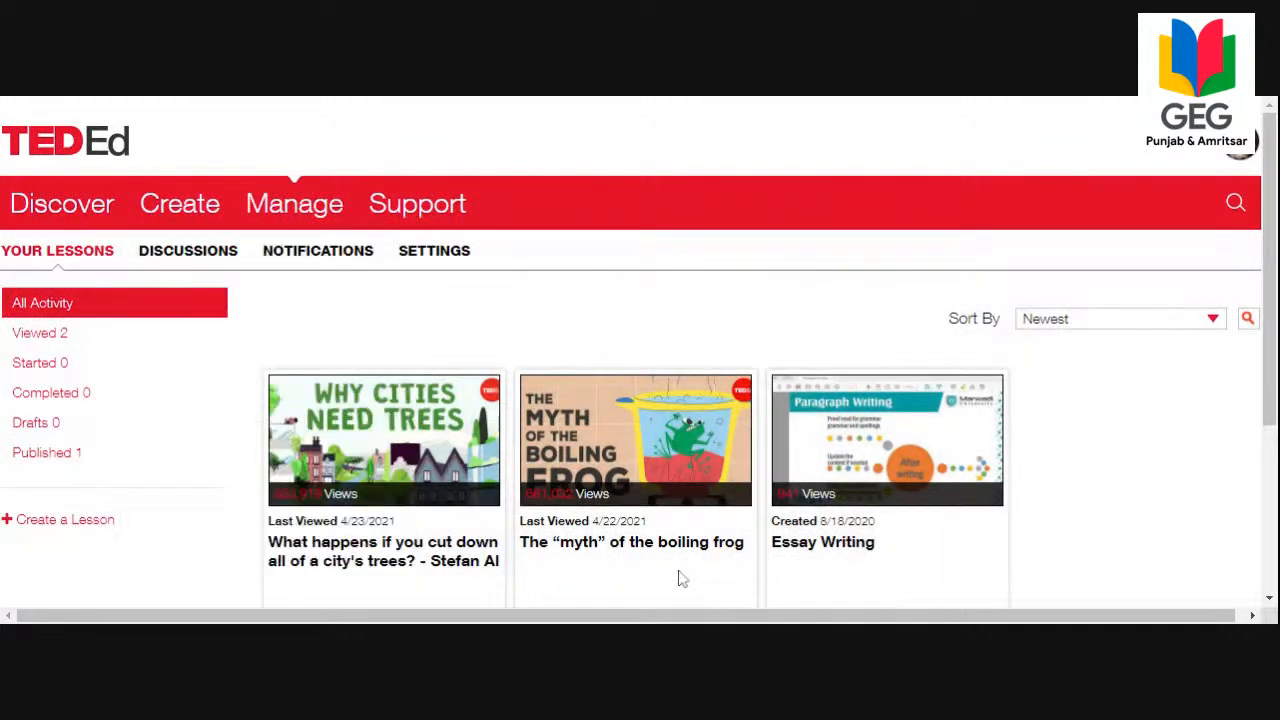
scroll(378, 438, "down", 5)
scroll(374, 423, "up", 5)
mouse_move(88, 215)
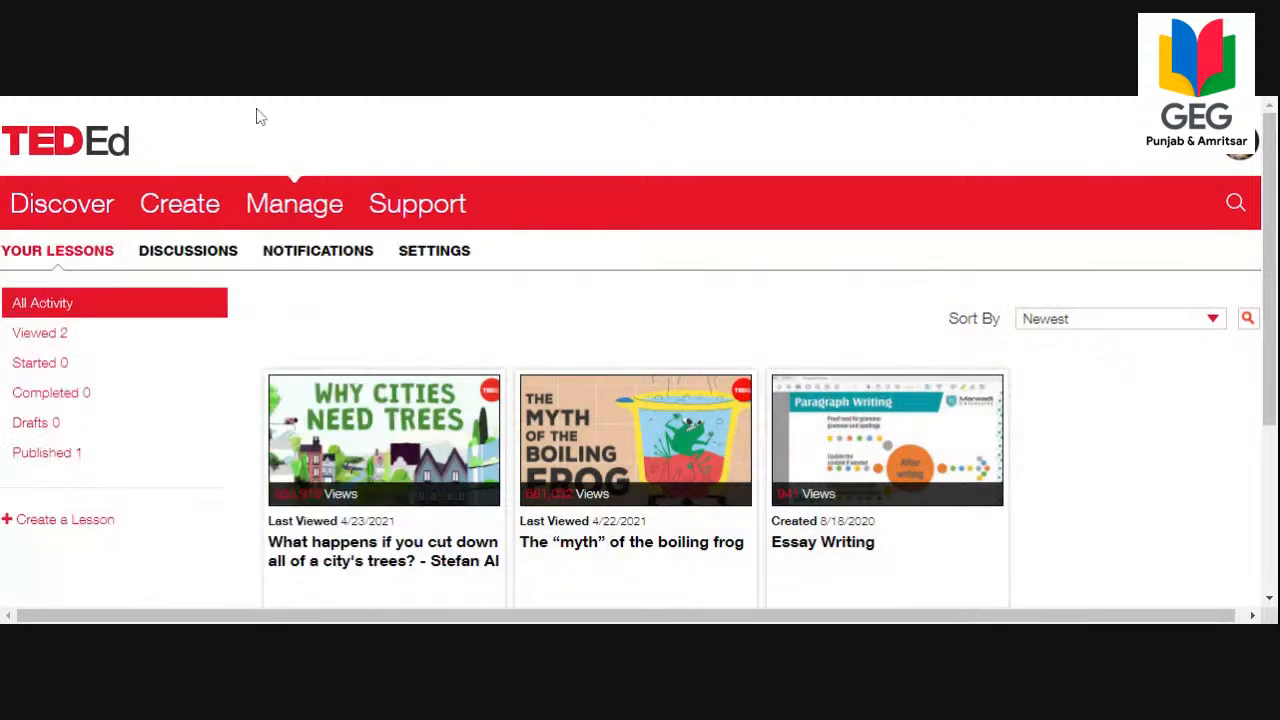
mouse_move(49, 207)
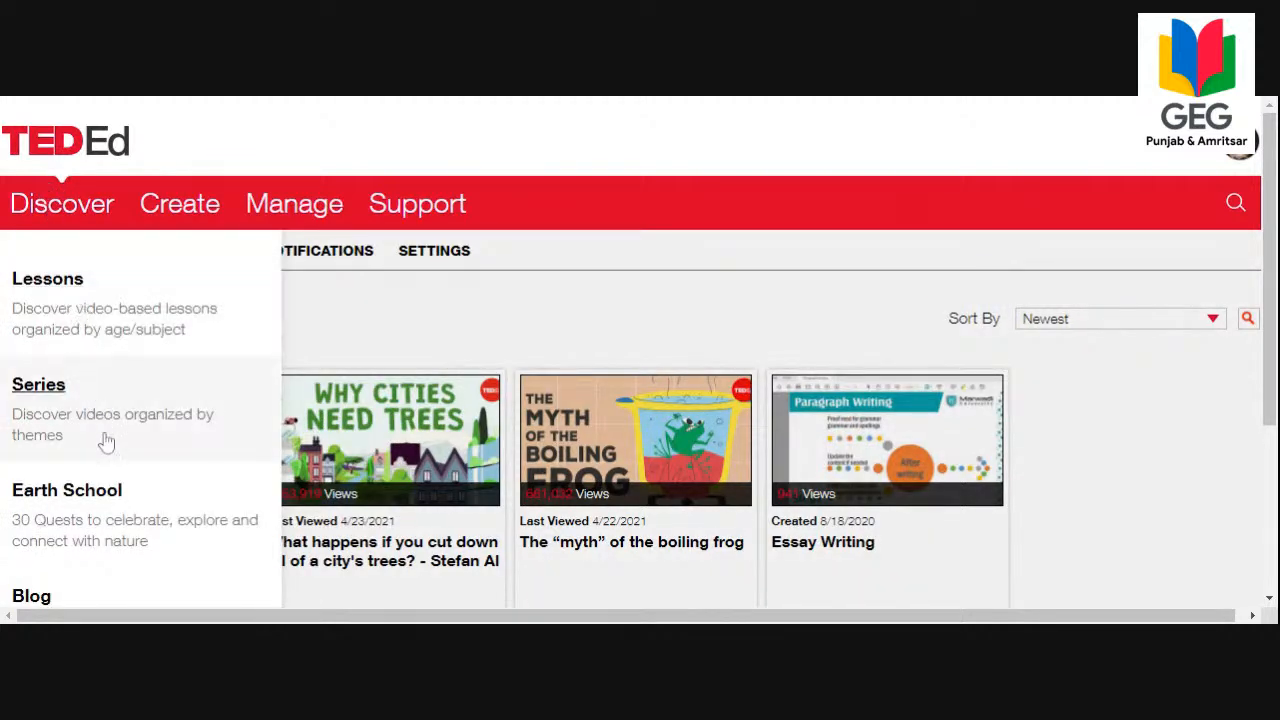
key("ctrl+minus")
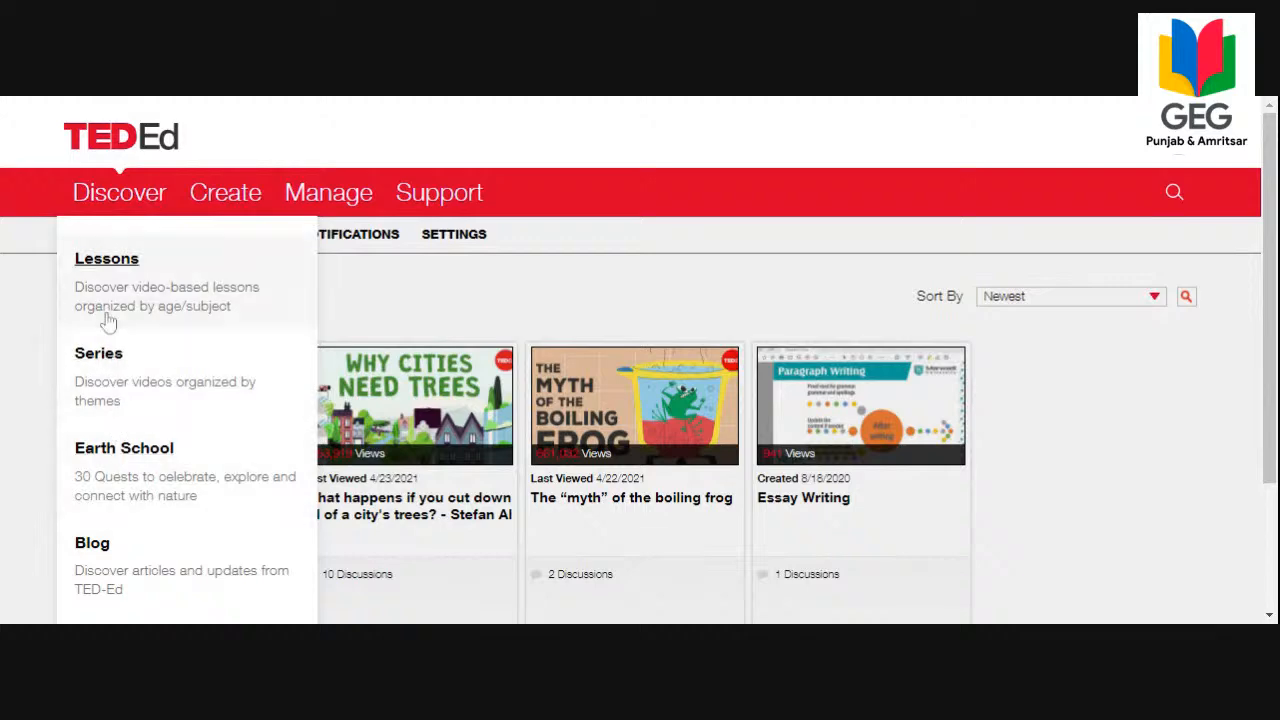
left_click(109, 261)
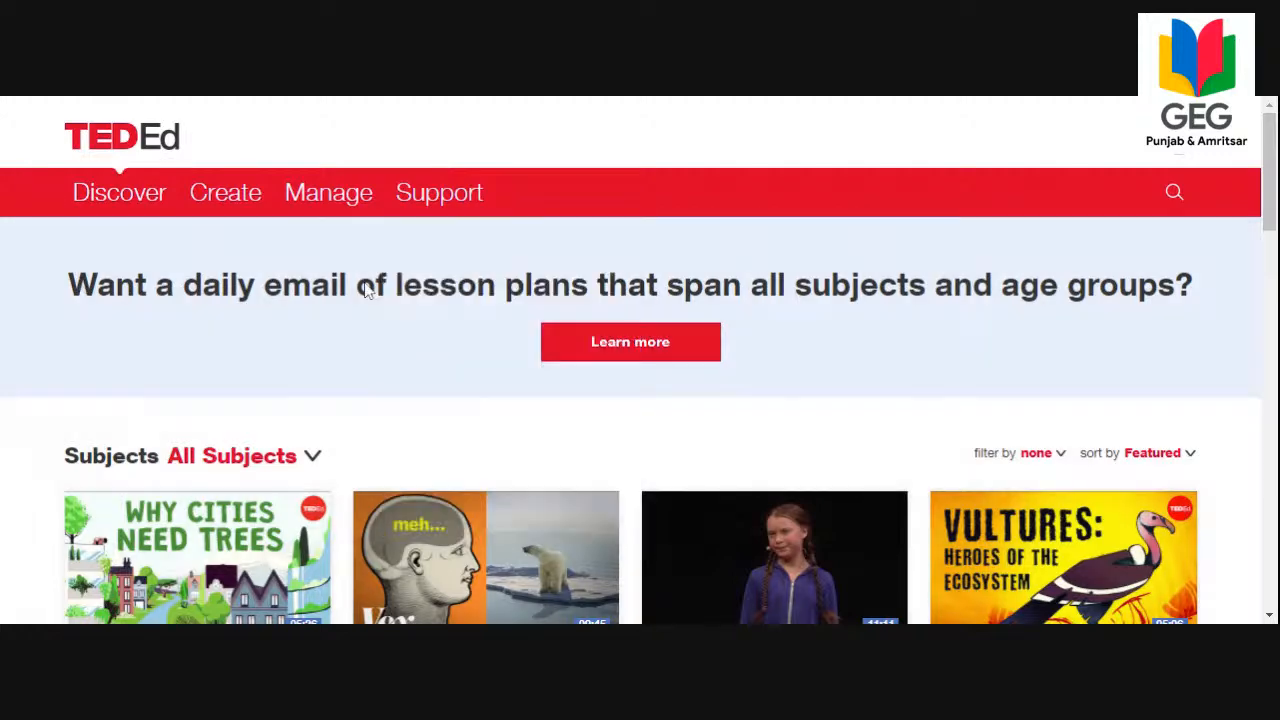
Open the daily lesson-plan email offer and look through its sign-up page, including age levels and subjects covered.
left_click(616, 362)
scroll(611, 363, "down", 3)
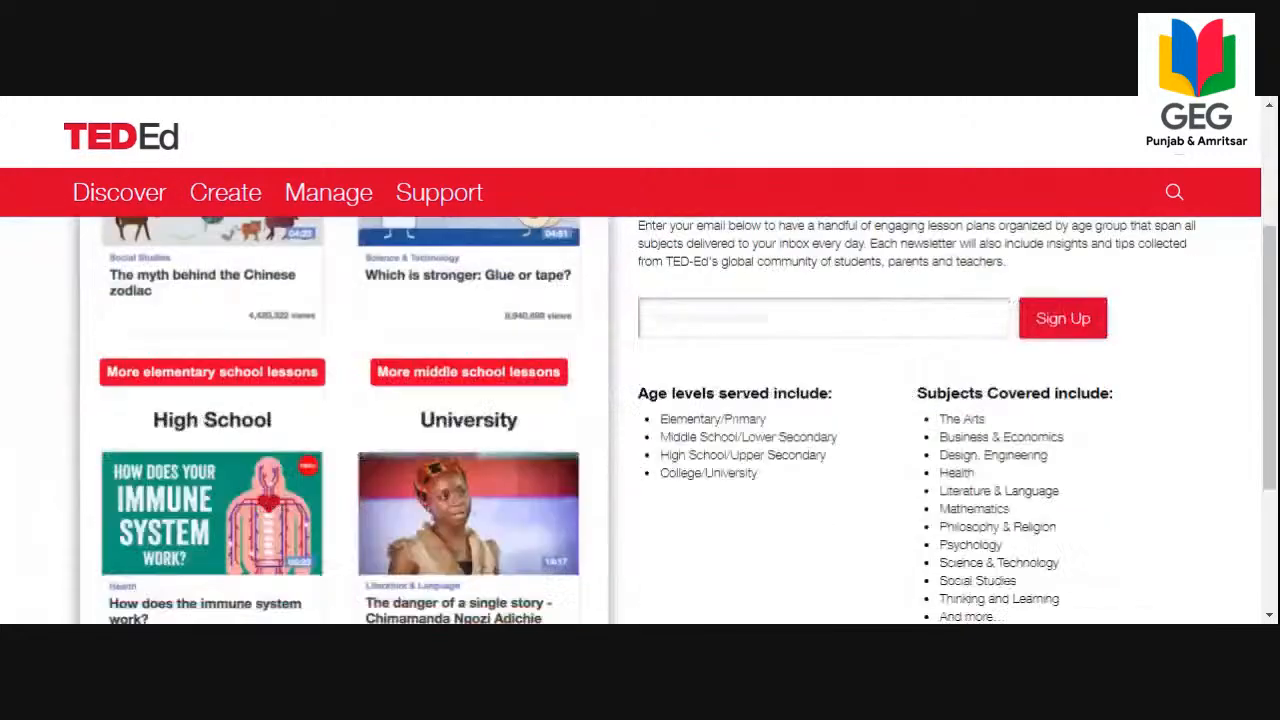
scroll(689, 449, "up", 3)
left_click(684, 545)
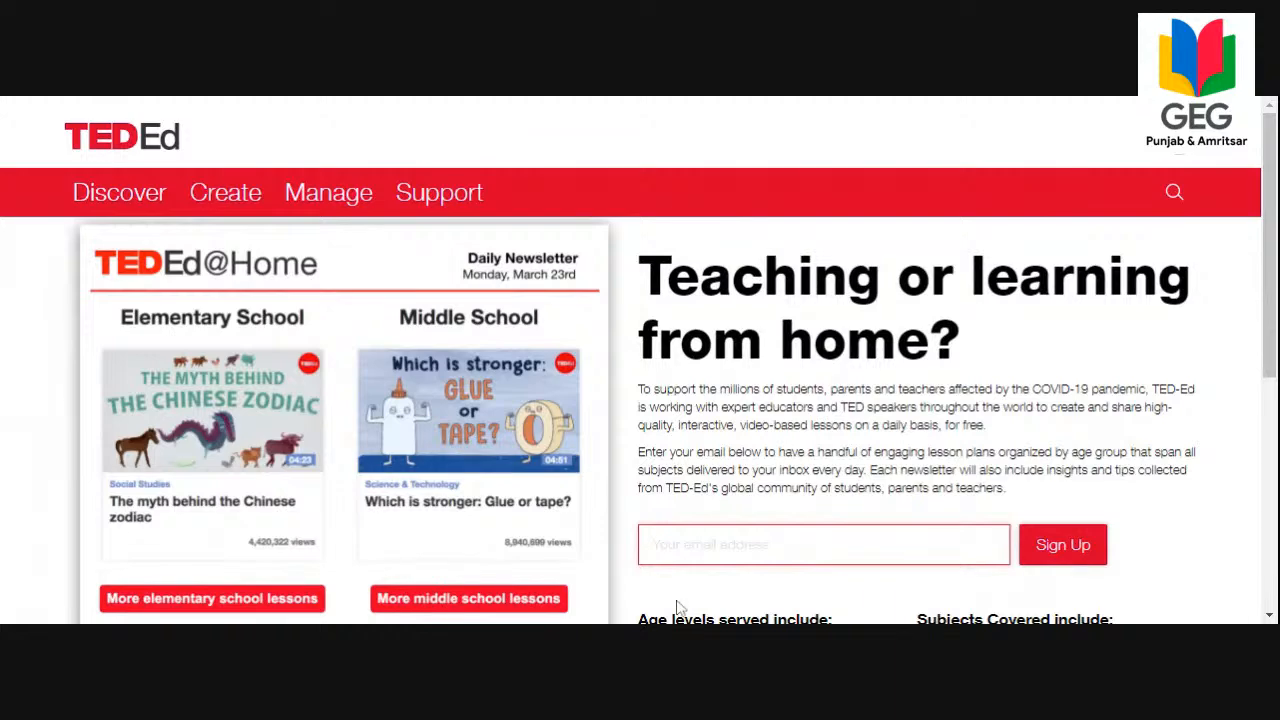
scroll(1258, 270, "down", 1)
scroll(1258, 270, "up", 1)
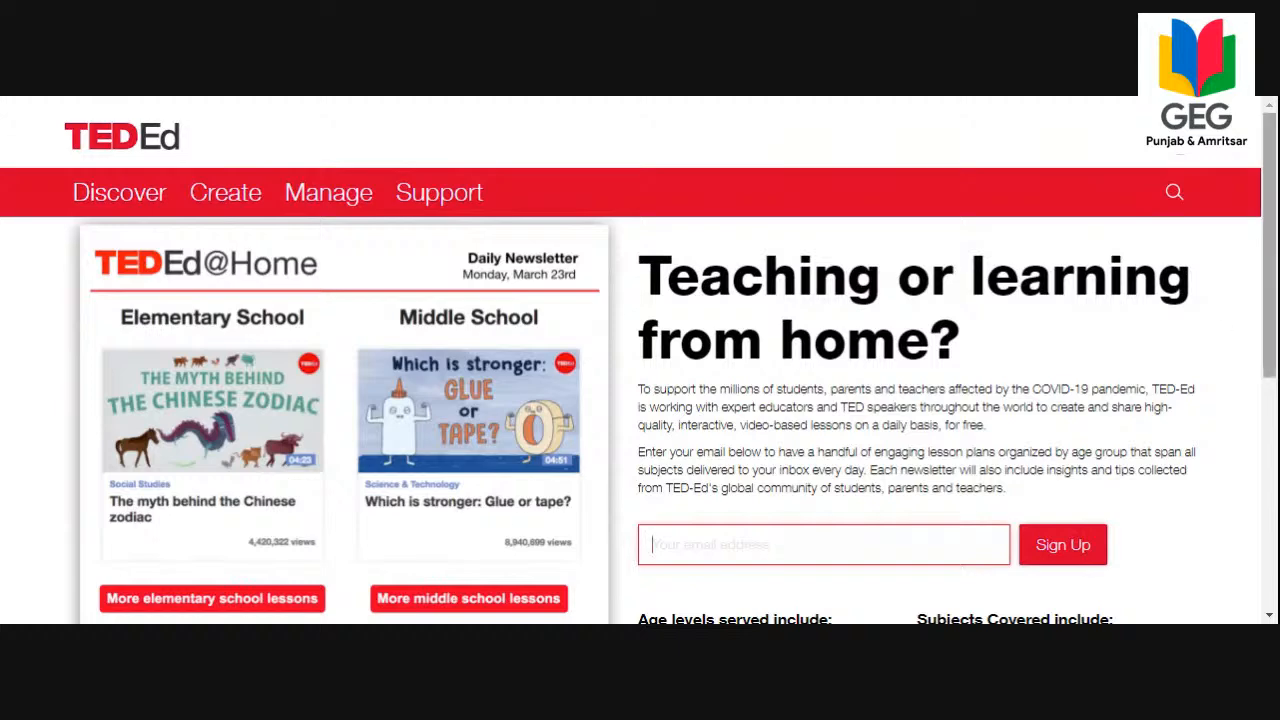
left_click_drag(1270, 213, 1260, 400)
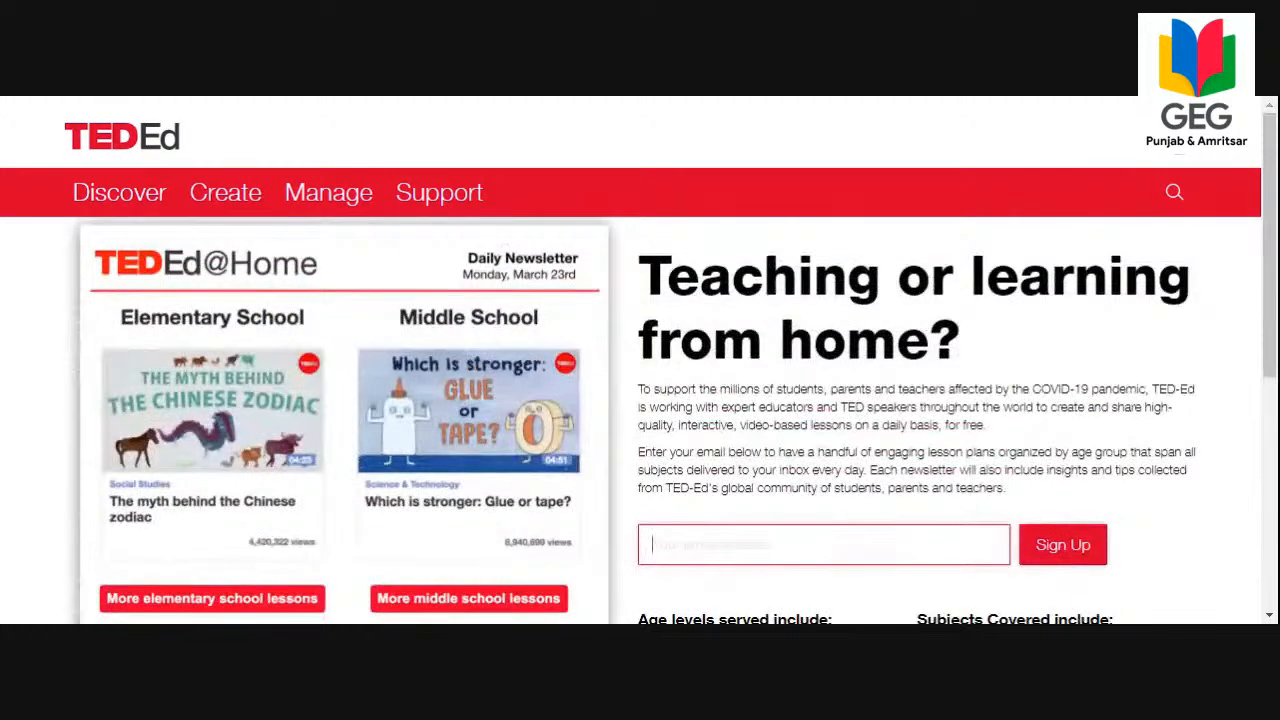
Return to the video-based lessons listing and bring its subject selector into view.
mouse_move(93, 208)
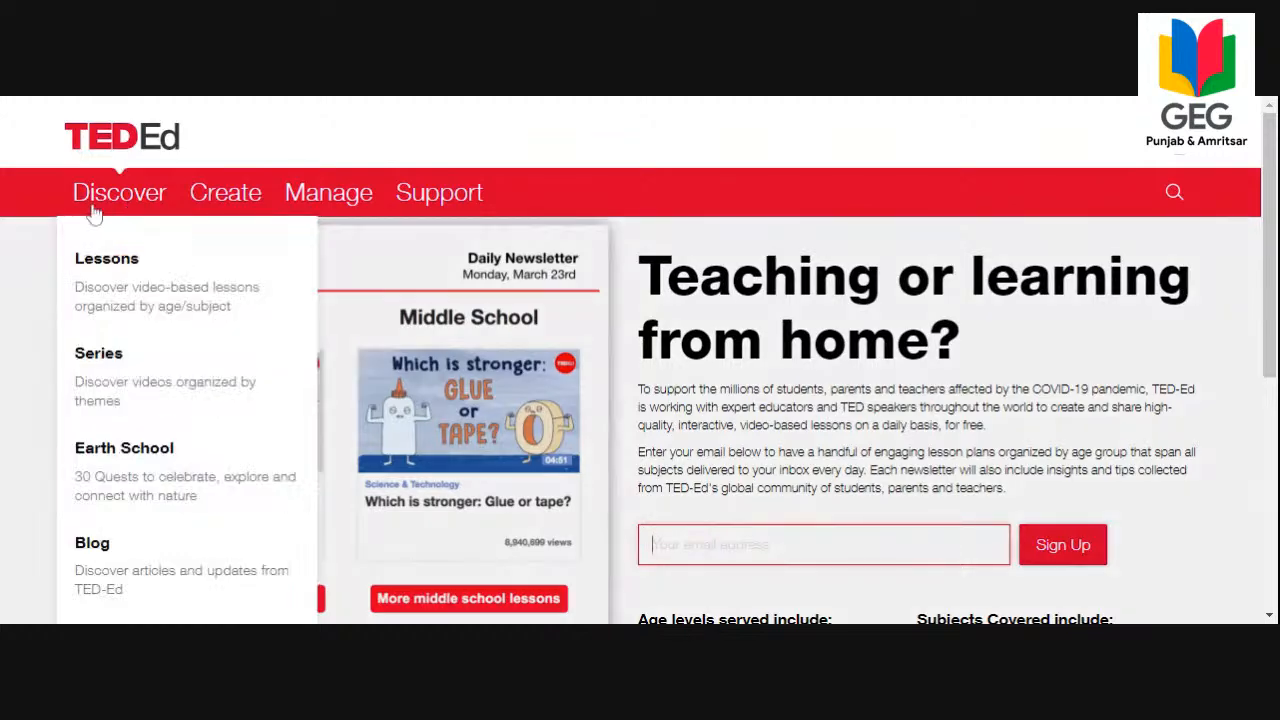
left_click(83, 263)
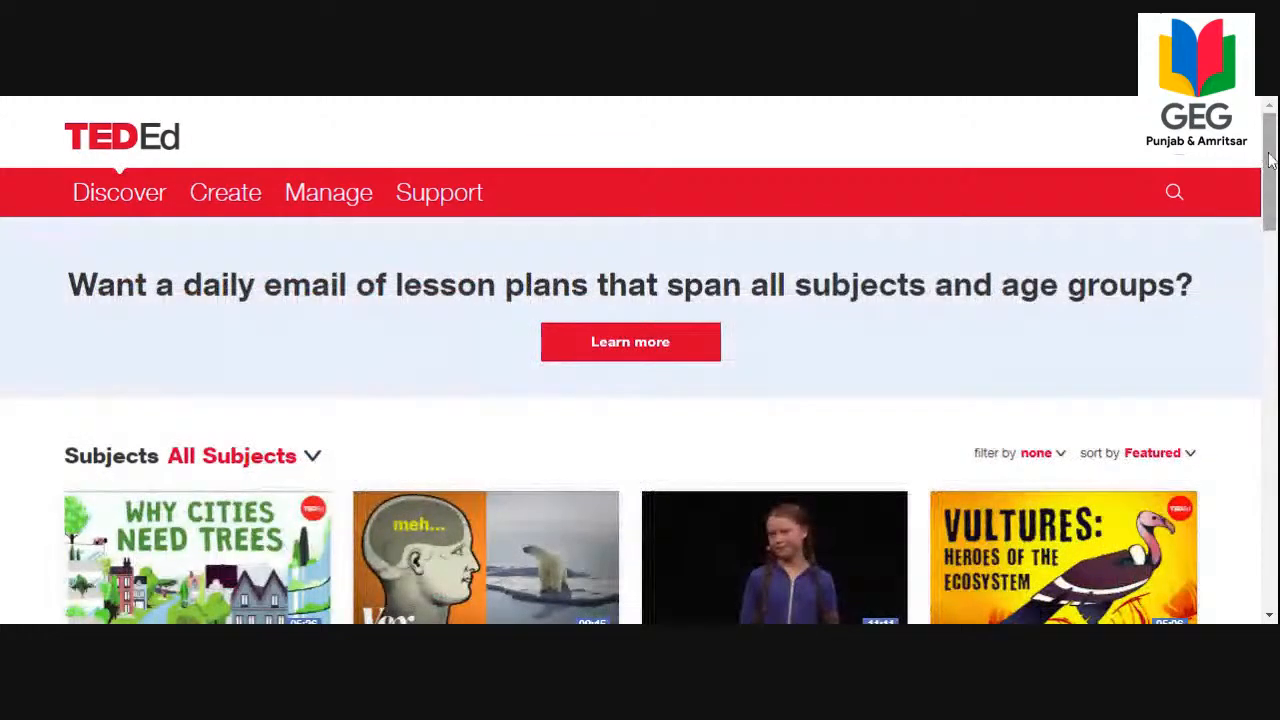
left_click_drag(1269, 172, 1269, 218)
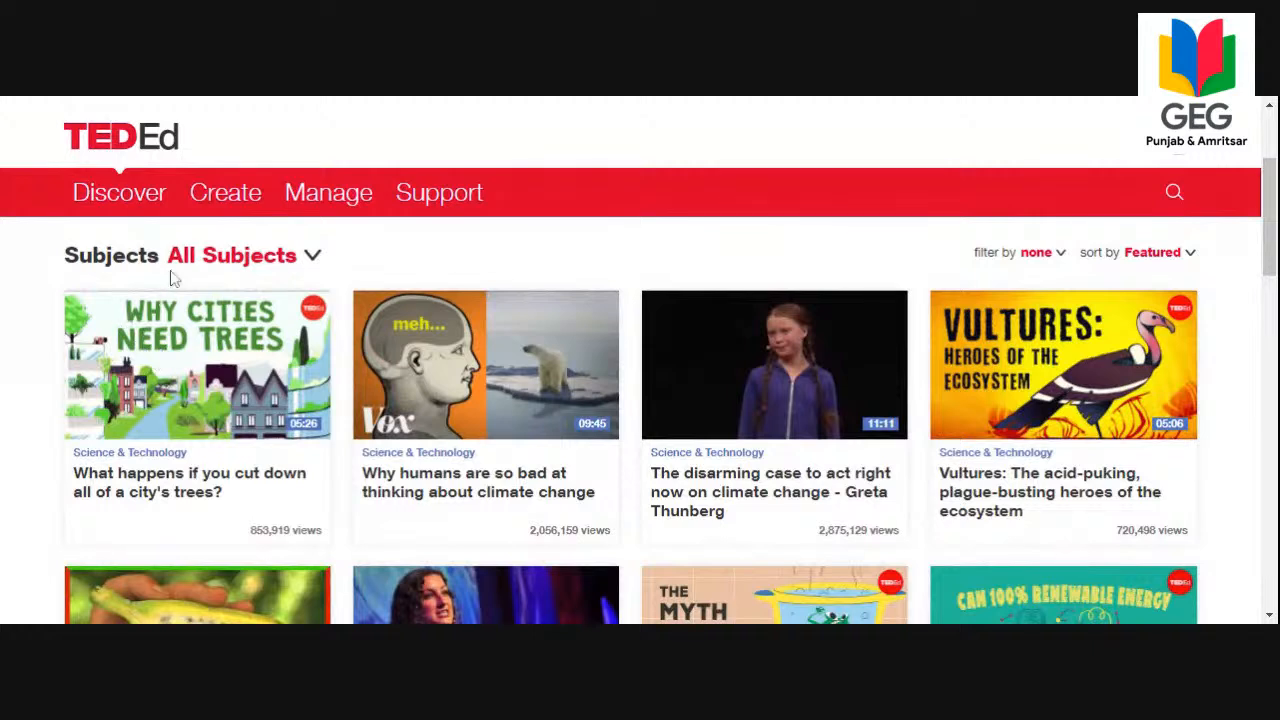
Filter the lessons to Speaking under Literature & Language and browse the matching videos.
left_click(208, 258)
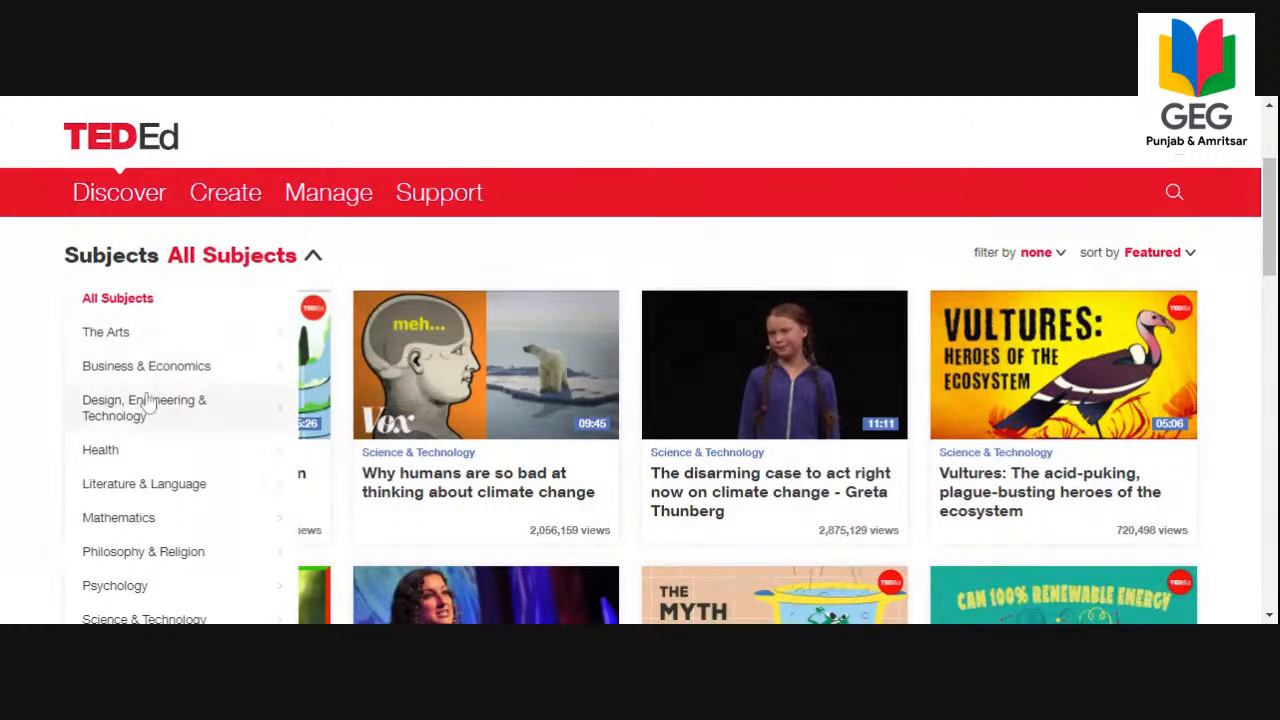
left_click(166, 488)
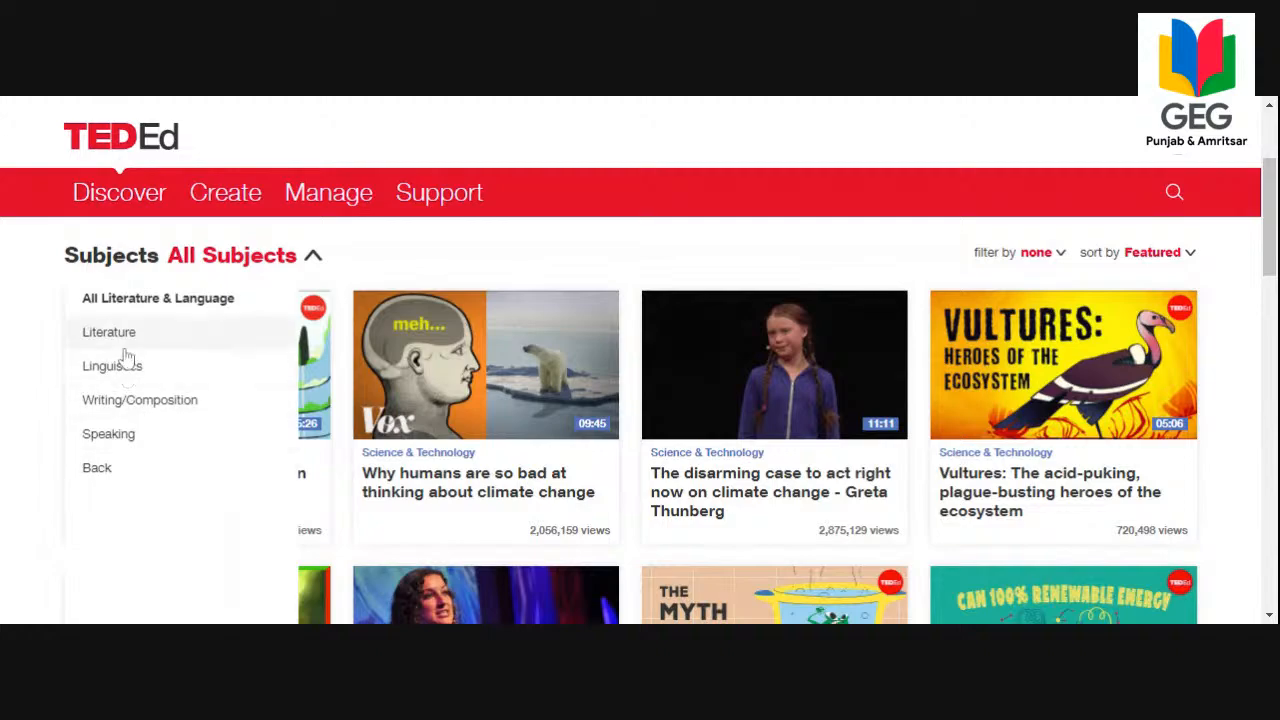
left_click(110, 436)
scroll(568, 387, "down", 4)
scroll(570, 388, "up", 3)
left_click_drag(1273, 224, 1275, 350)
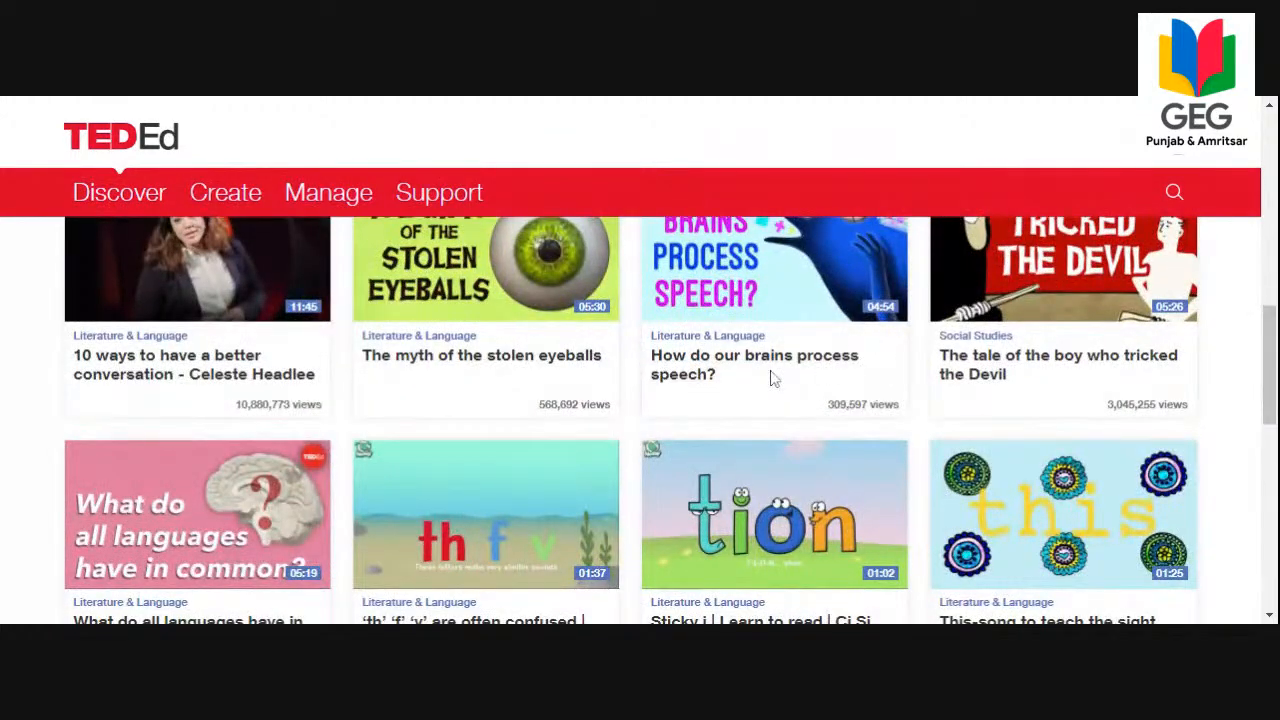
scroll(765, 378, "up", 7)
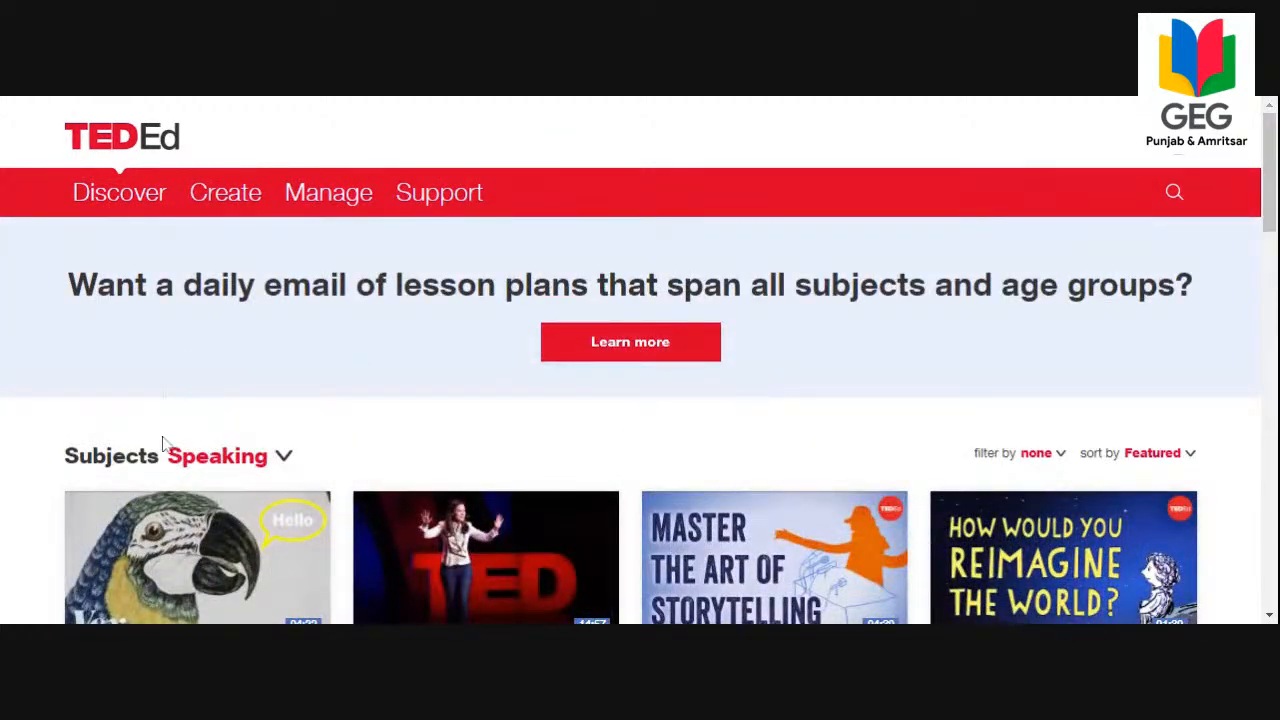
Switch the listing back to All Subjects and open the lesson "What happens if you cut down all of a city's trees?".
left_click(212, 468)
left_click(128, 503)
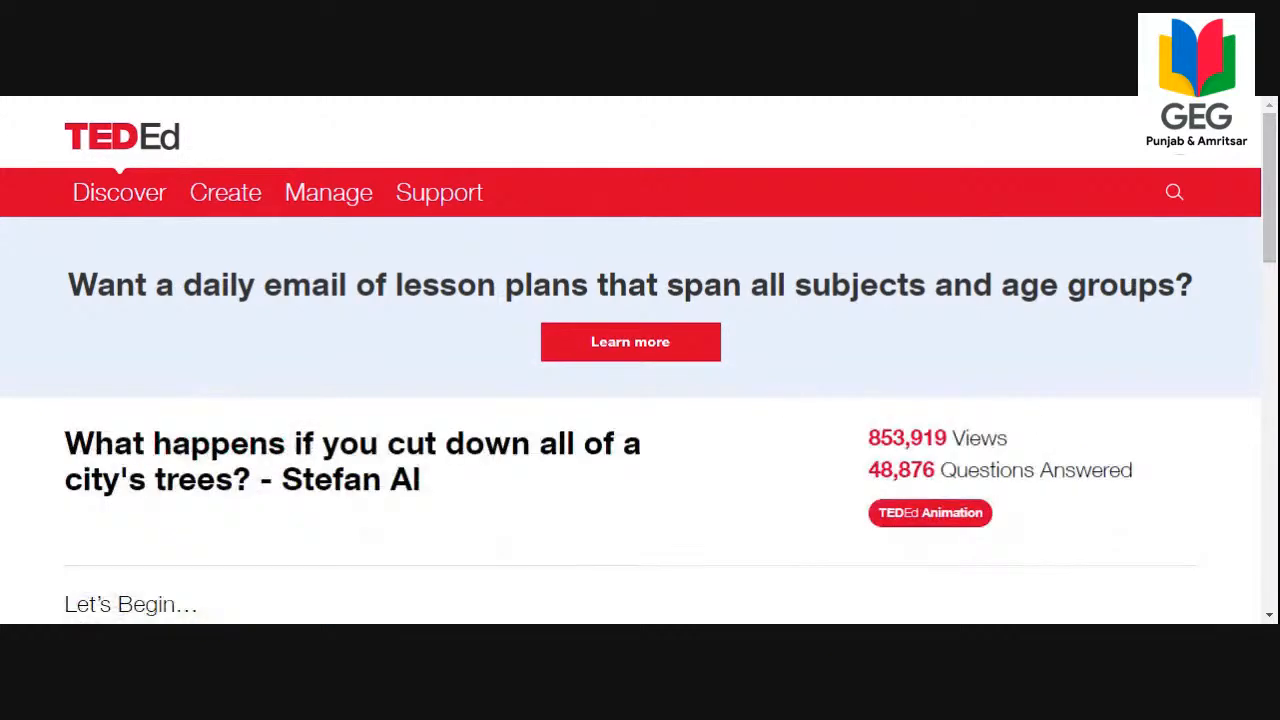
scroll(1263, 220, "down", 2)
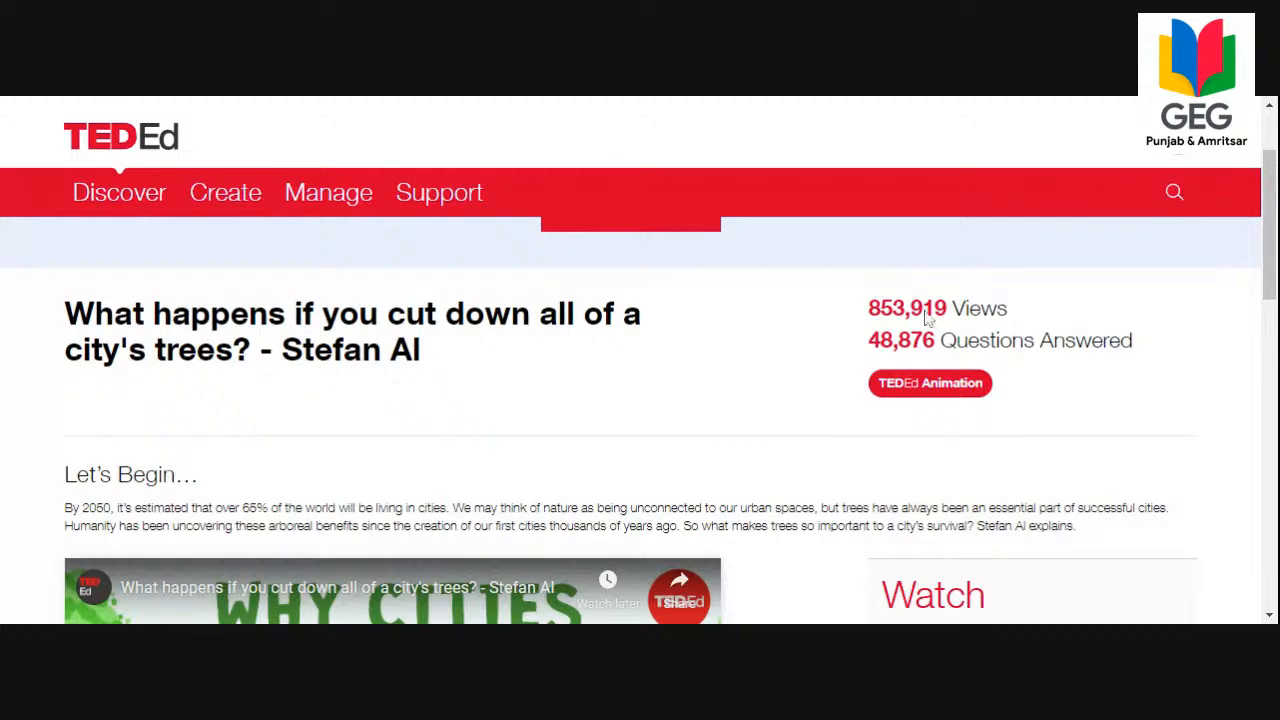
scroll(928, 318, "down", 2)
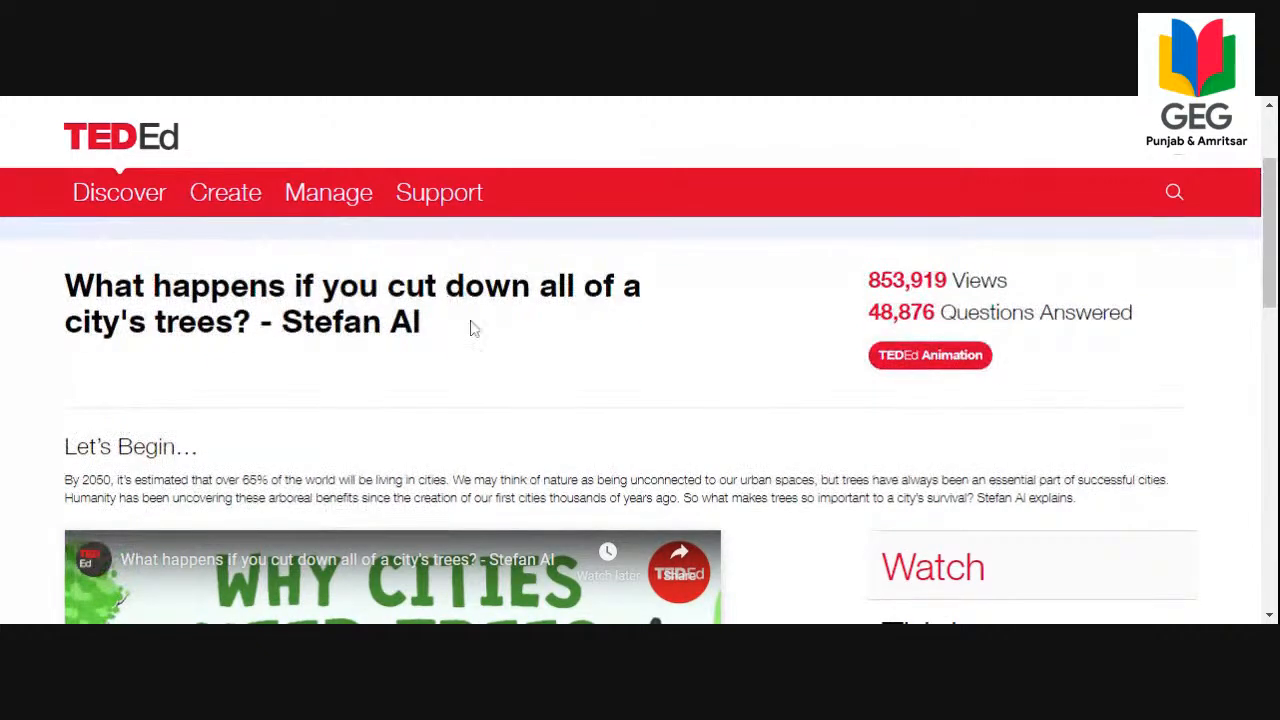
left_click_drag(1268, 232, 1273, 335)
scroll(280, 355, "up", 1)
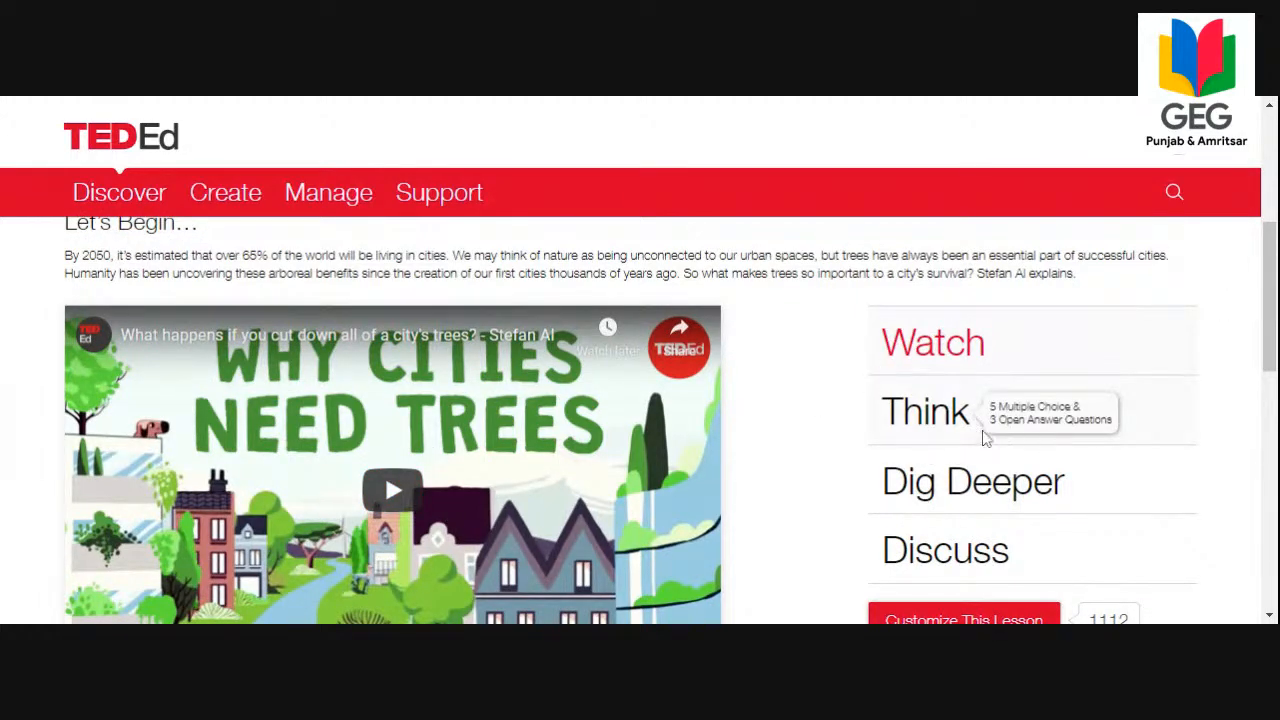
Open the lesson's Think section and look through its open-answer and multiple-choice questions, up to question 8.
left_click(940, 428)
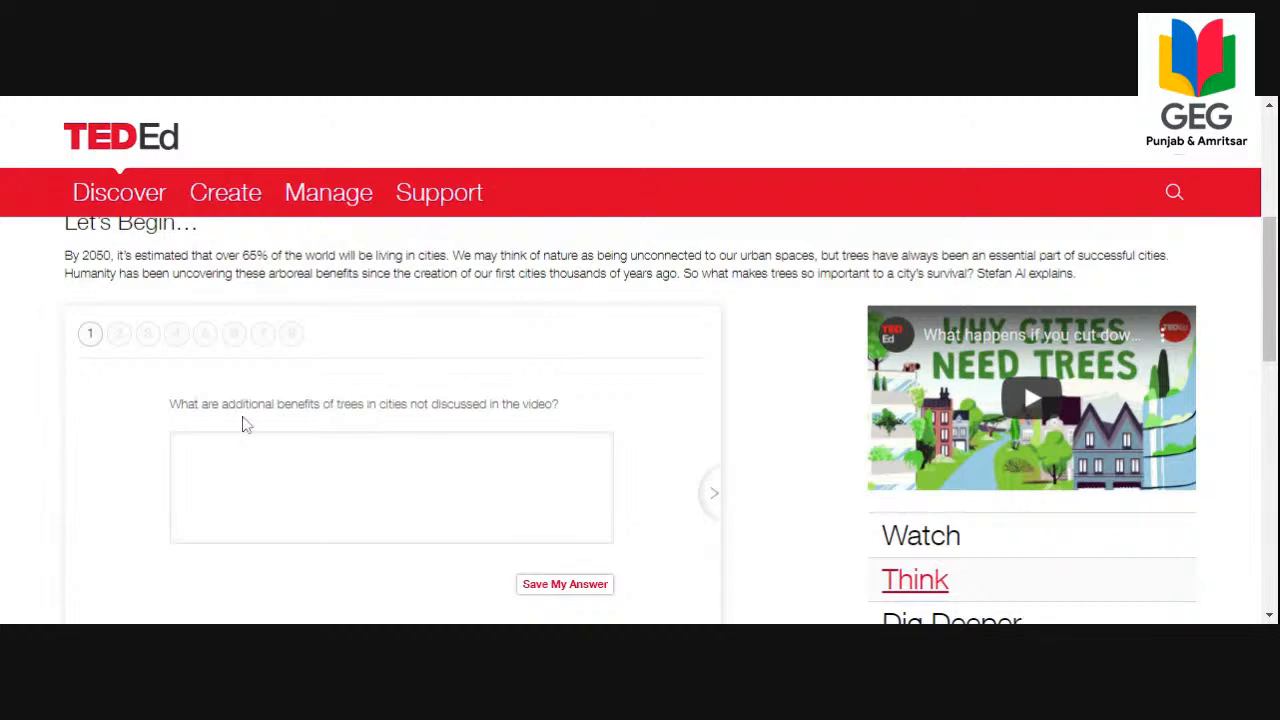
left_click(120, 340)
left_click(90, 335)
left_click(116, 338)
left_click(147, 334)
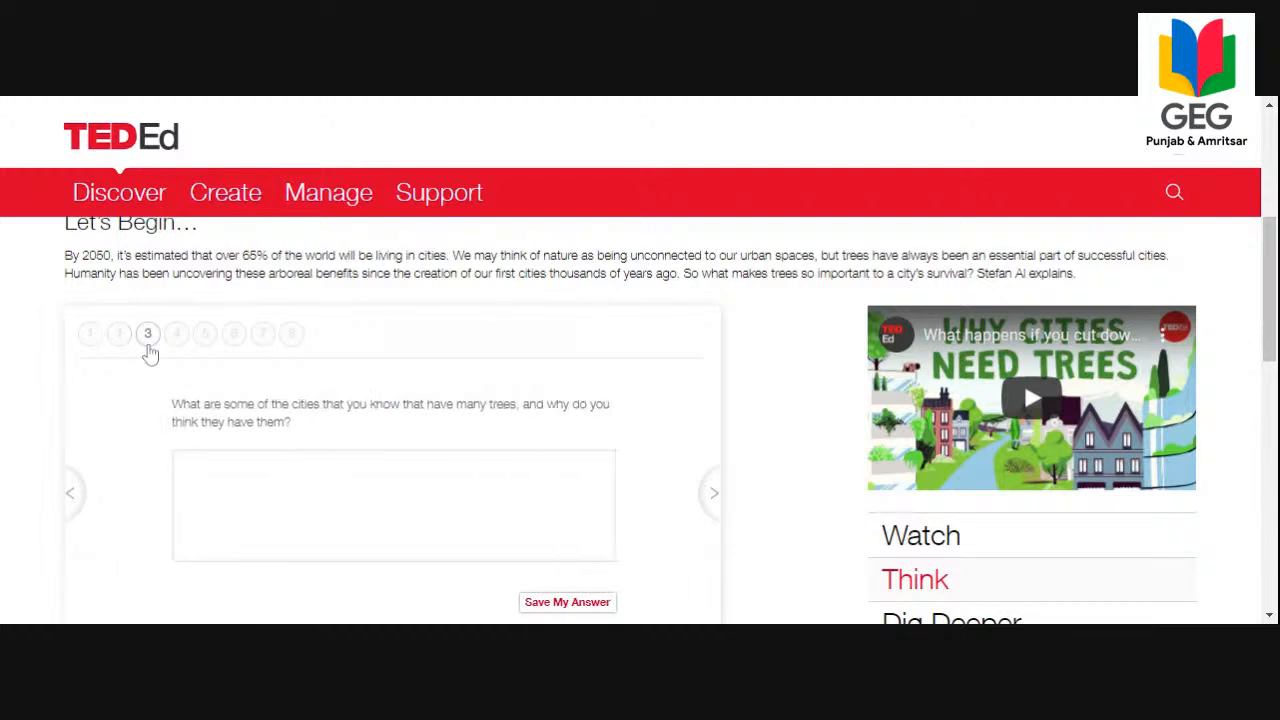
left_click(176, 336)
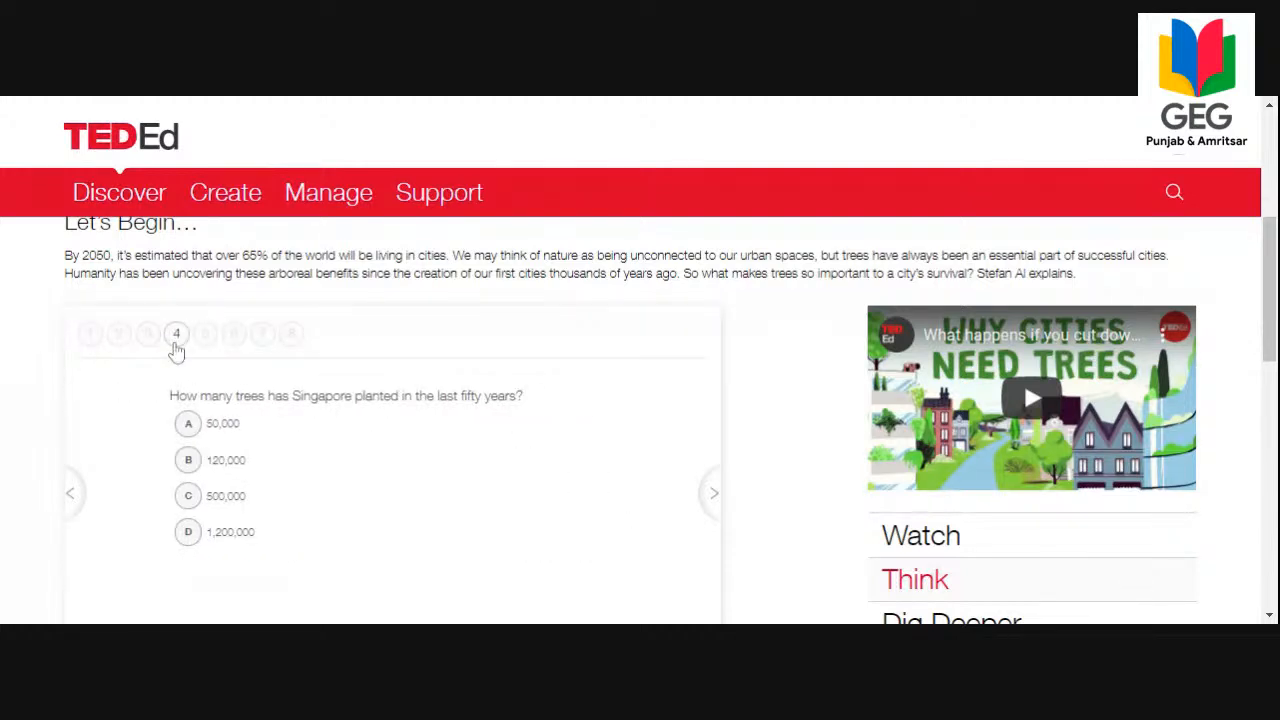
left_click(205, 336)
left_click(233, 336)
left_click(291, 334)
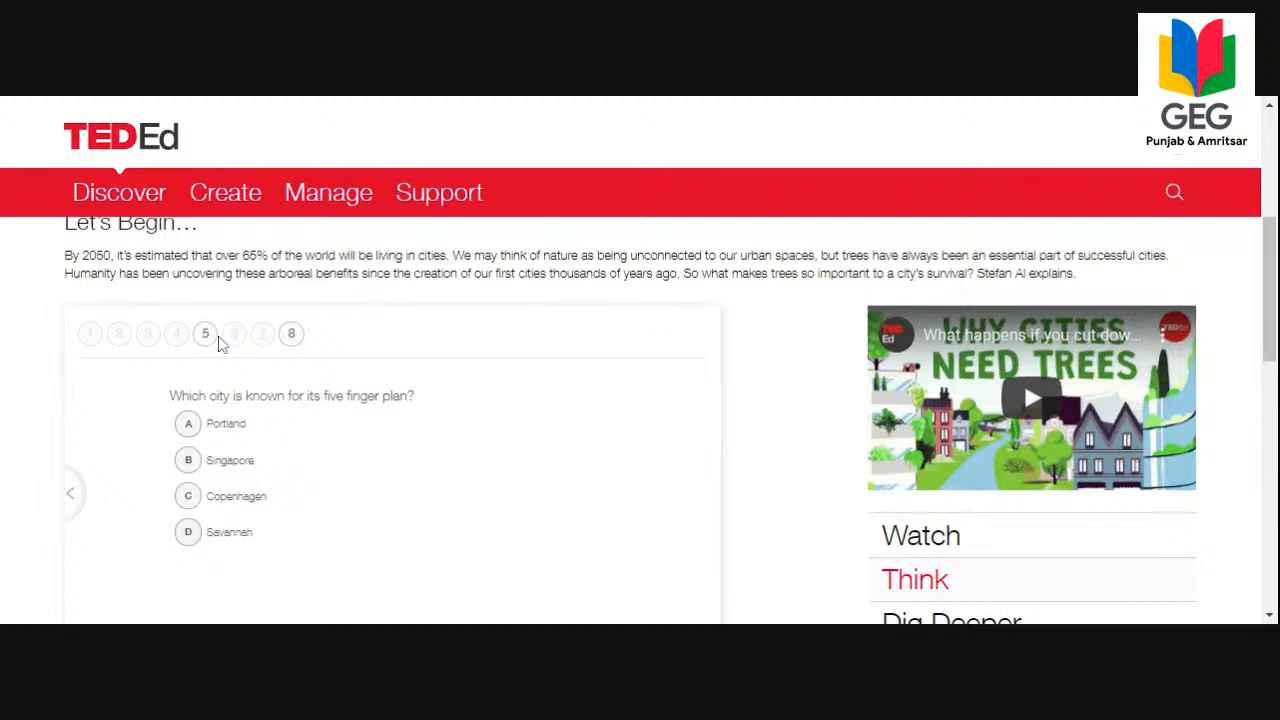
scroll(425, 400, "down", 3)
scroll(409, 397, "up", 3)
scroll(538, 436, "down", 1)
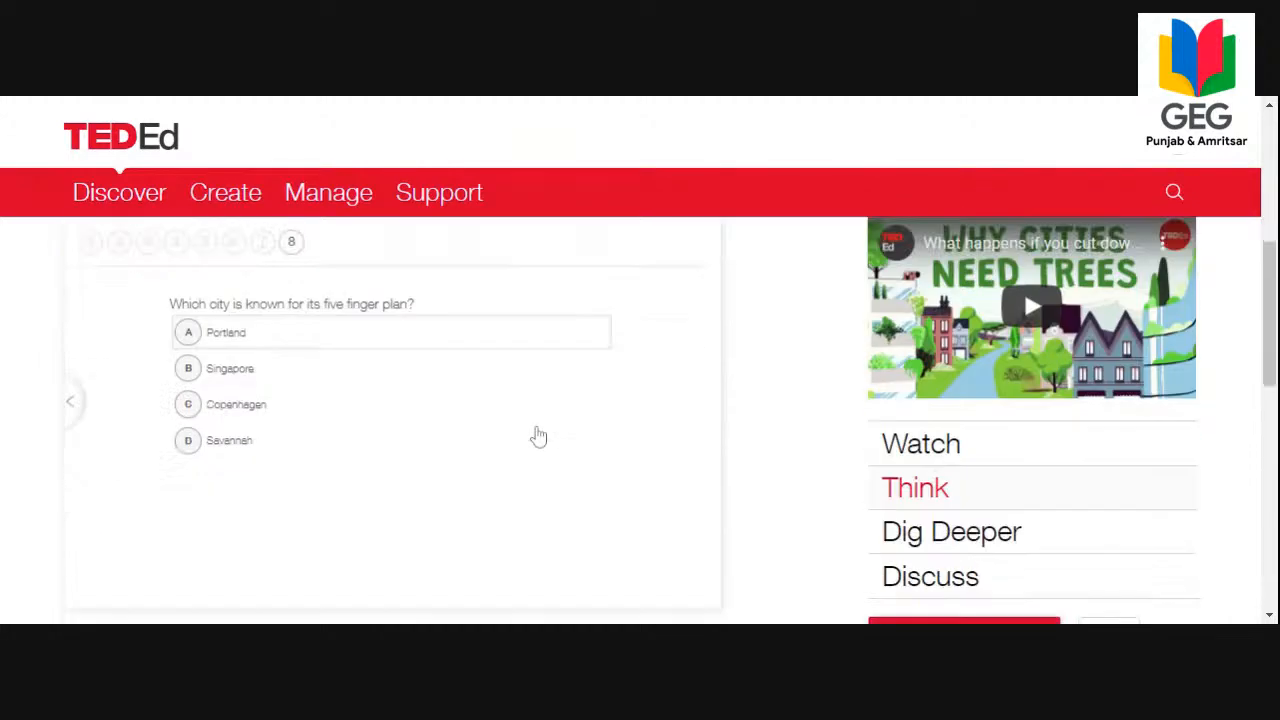
Open the lesson's Dig Deeper section and read through the additional resources.
scroll(545, 436, "down", 2)
left_click(952, 298)
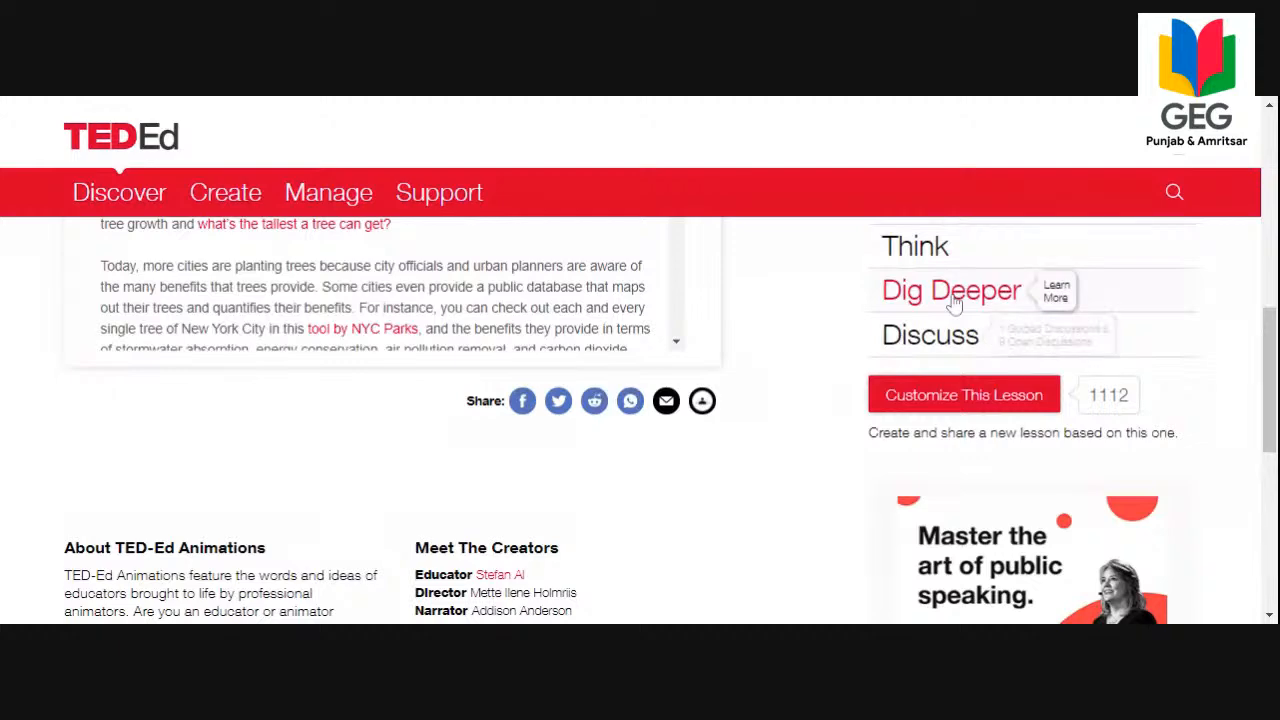
scroll(955, 305, "up", 3)
left_click_drag(680, 391, 679, 567)
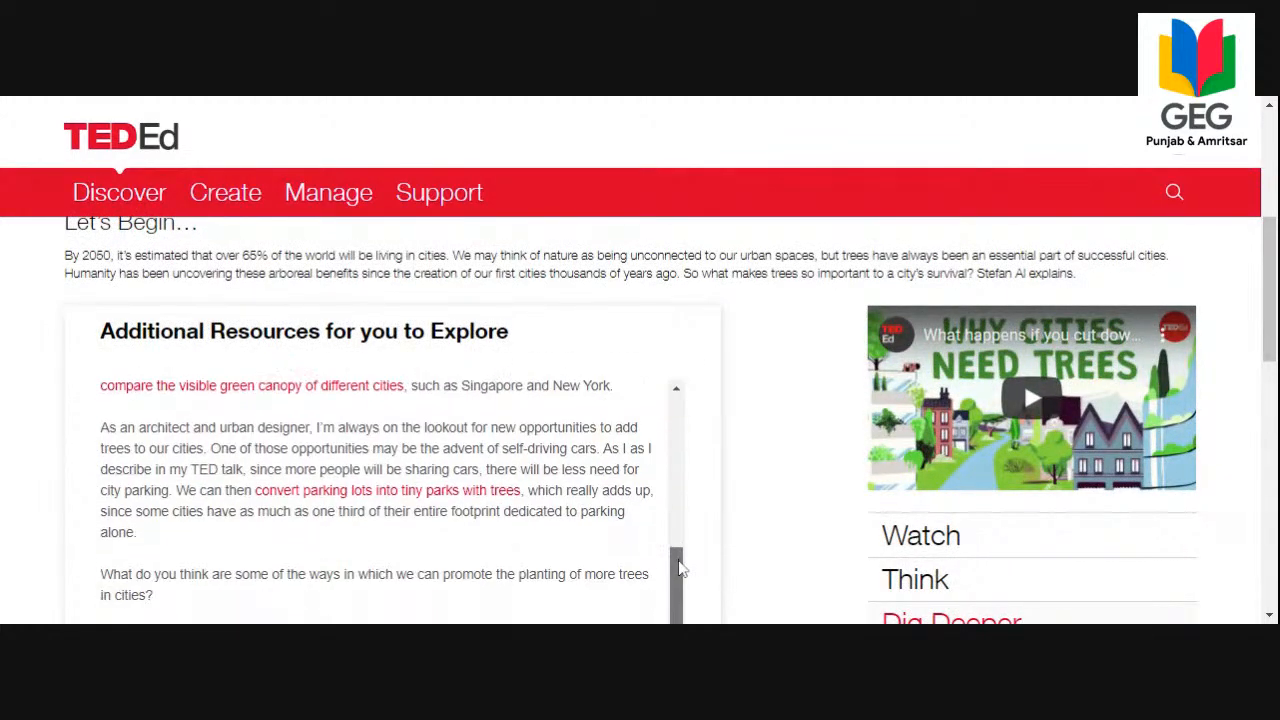
scroll(766, 514, "down", 6)
scroll(786, 484, "up", 4)
Open the lesson's Discuss section and read the responses to the guided discussion on promoting tree planting in cities.
left_click(933, 356)
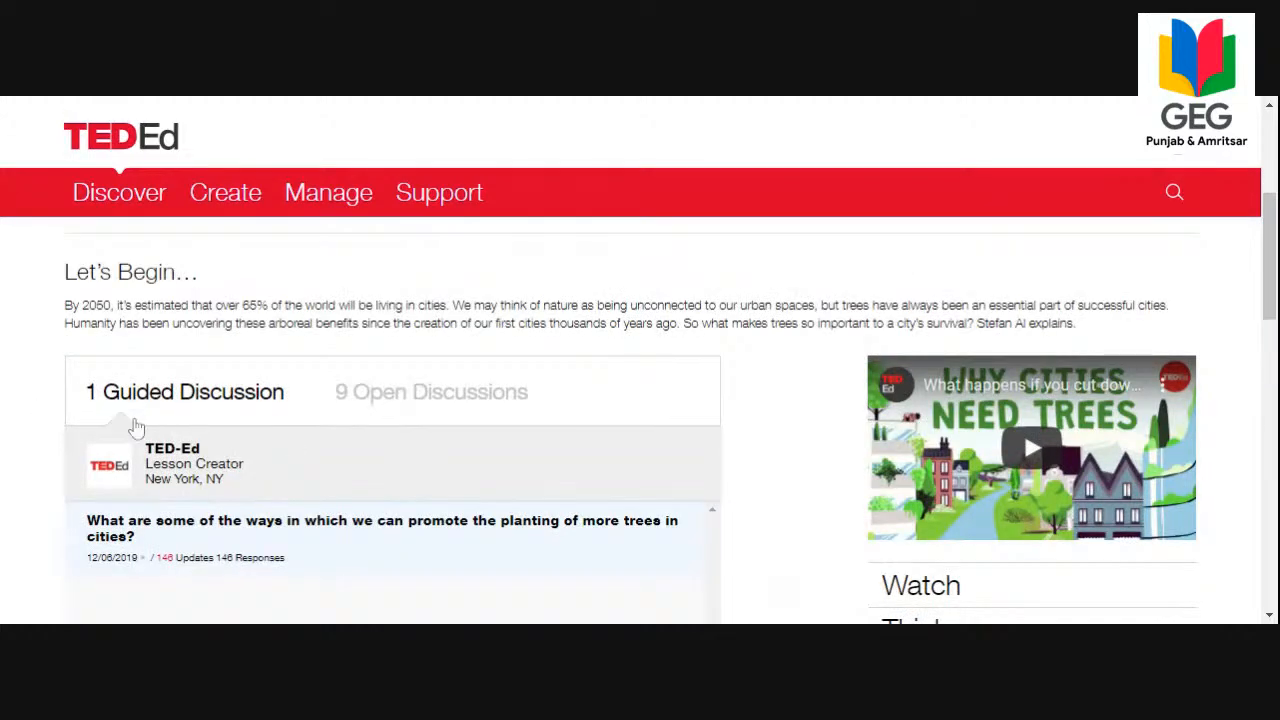
mouse_move(170, 520)
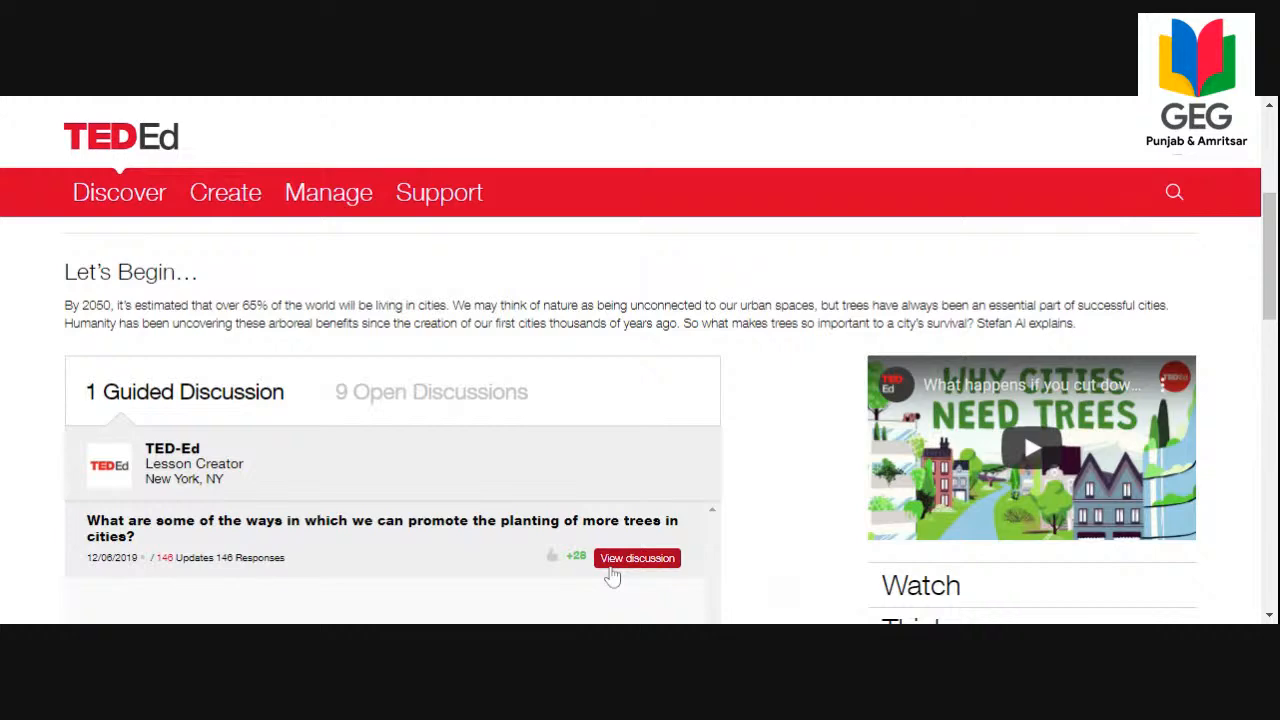
left_click(637, 558)
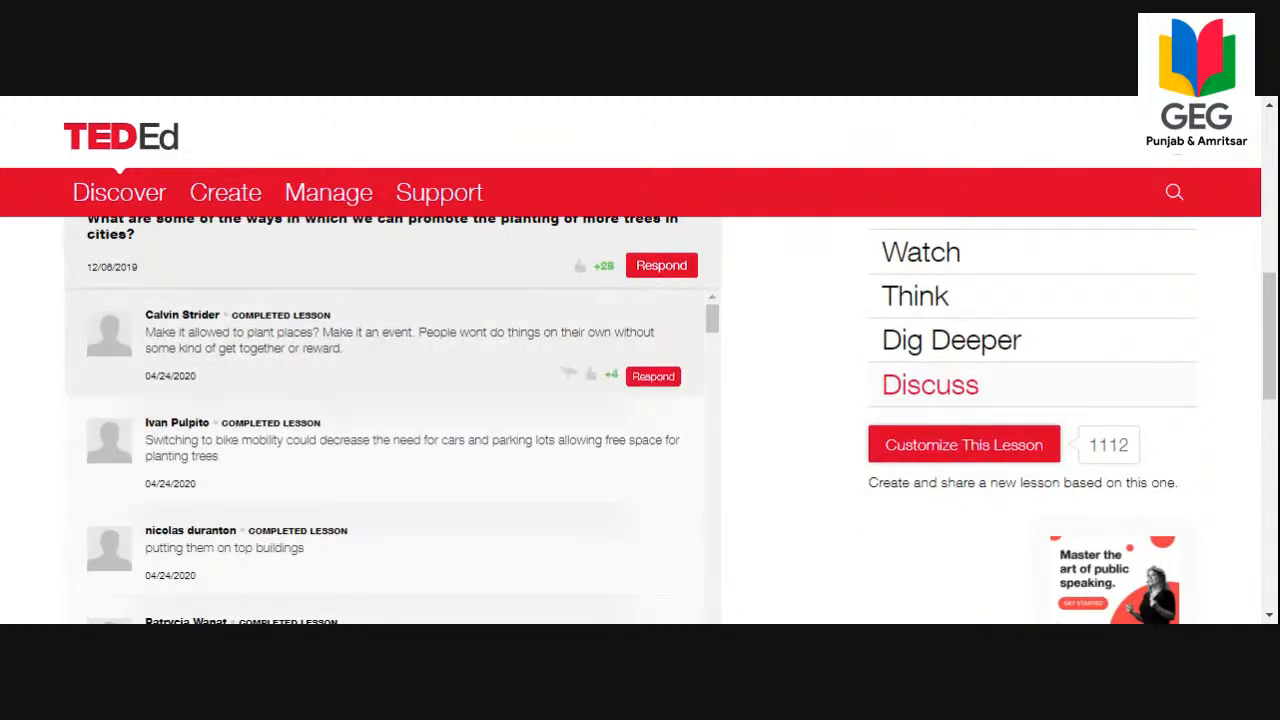
scroll(304, 416, "down", 3)
scroll(304, 416, "down", 4)
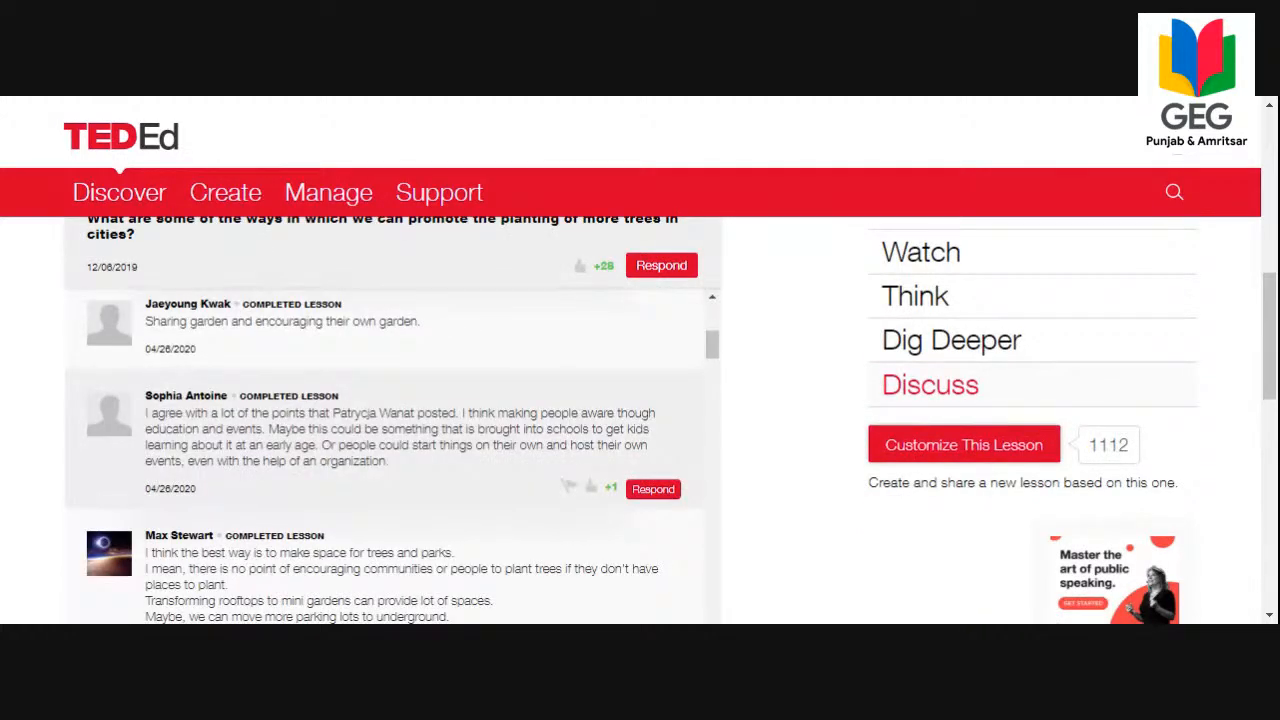
scroll(385, 461, "up", 5)
scroll(631, 383, "up", 3)
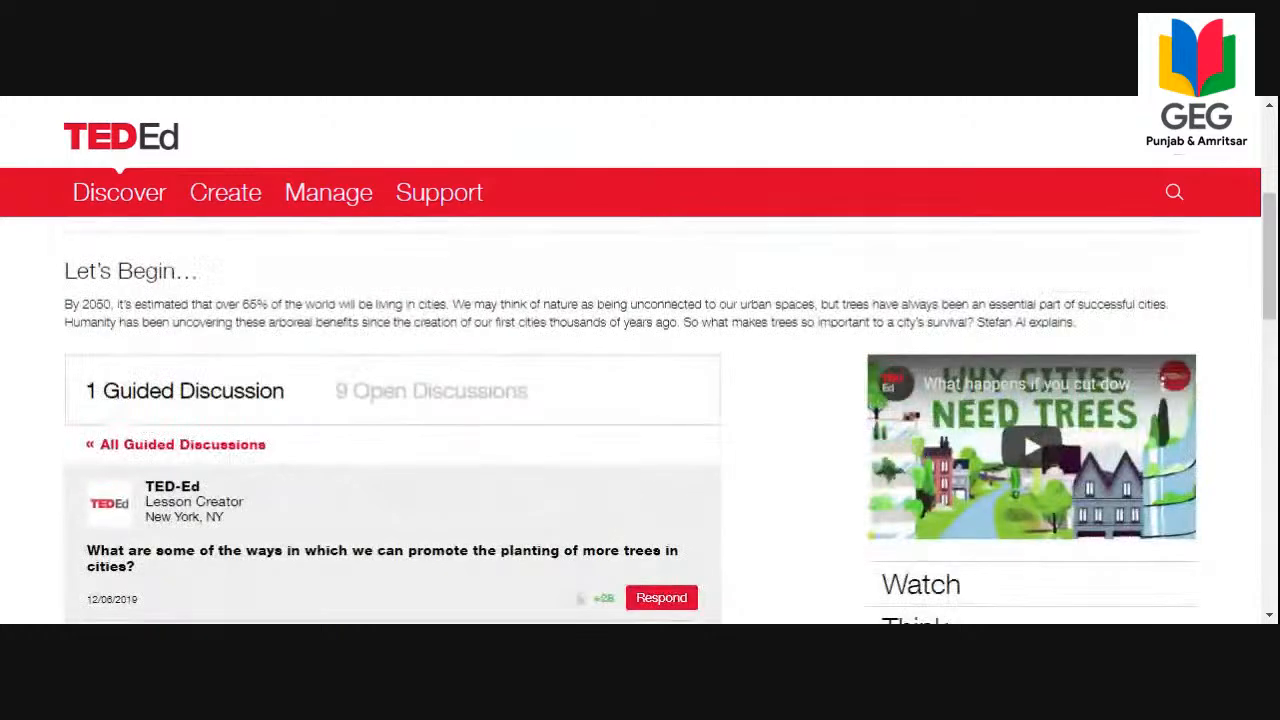
Show the lesson's open discussions and look through them down to the related Ecofying Cities lessons.
left_click(404, 394)
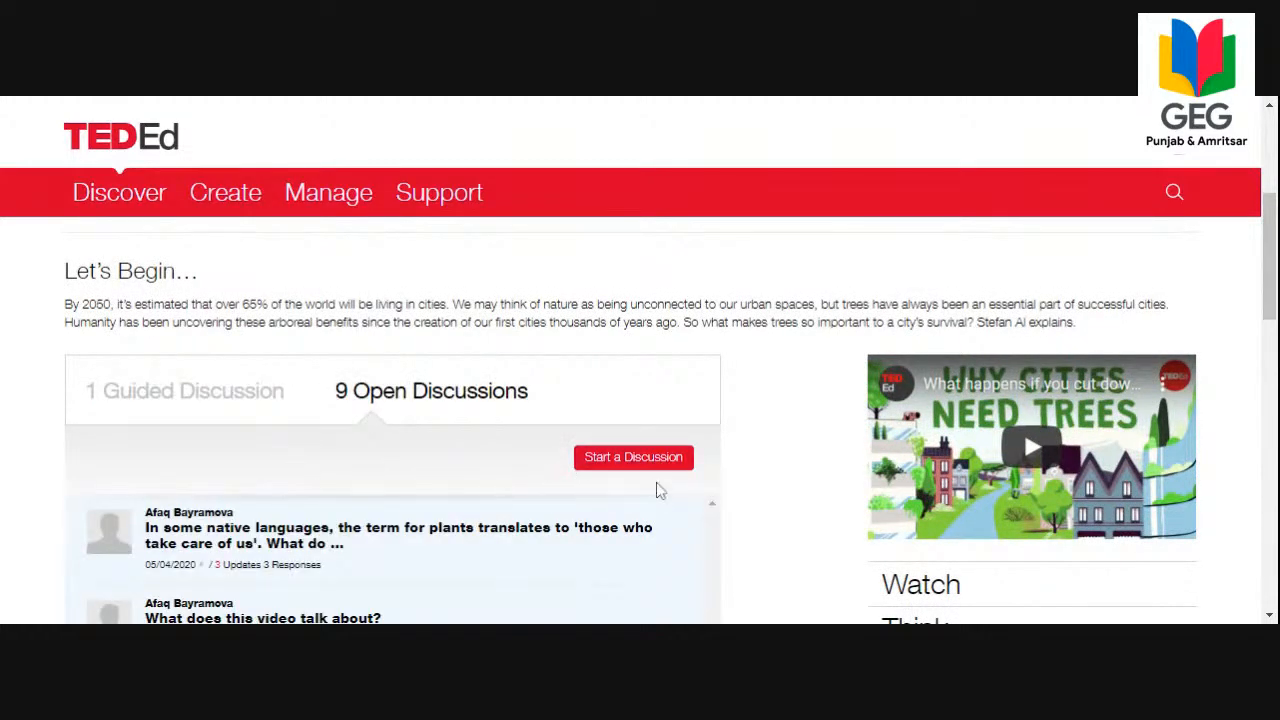
scroll(657, 490, "down", 3)
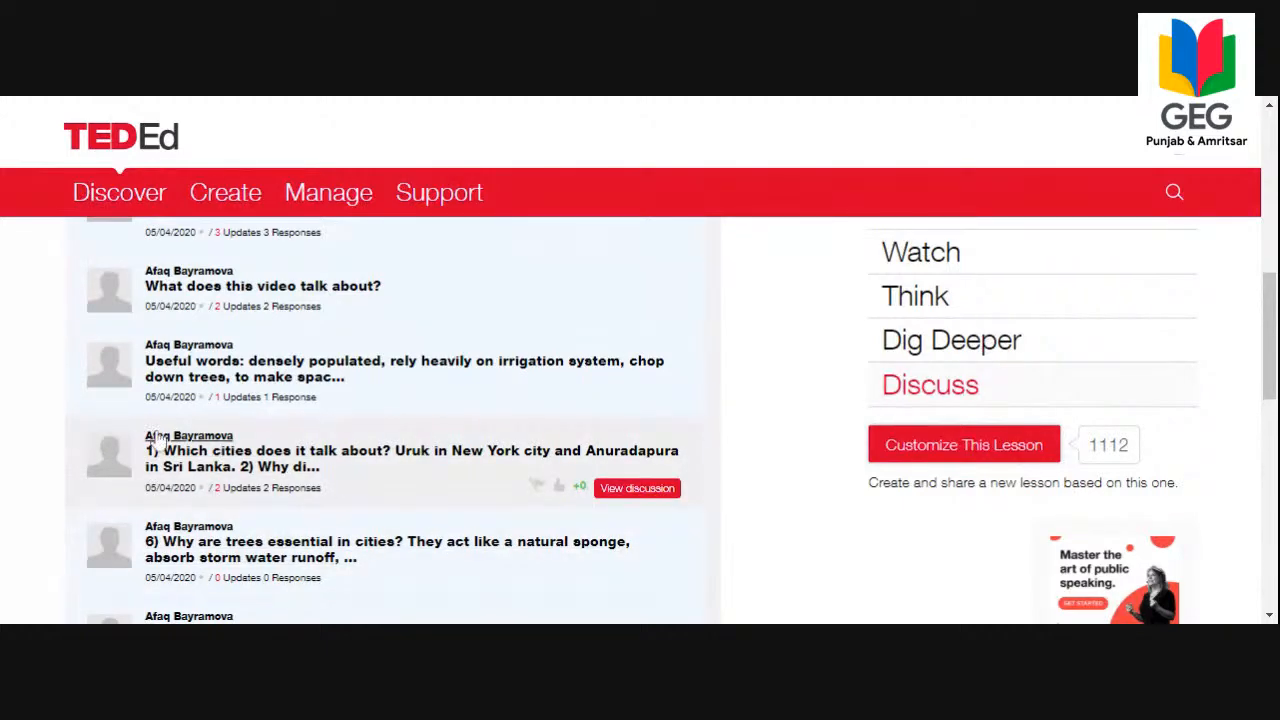
scroll(180, 445, "down", 3)
scroll(206, 451, "down", 3)
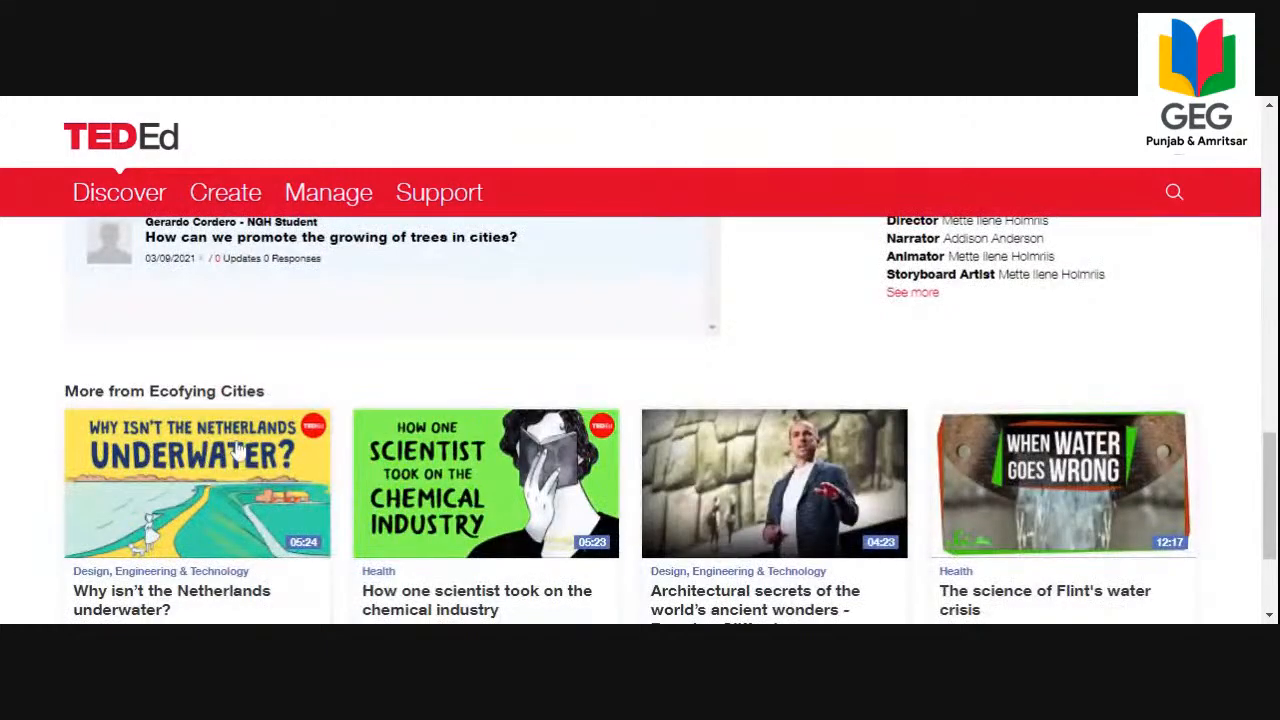
Look back over the lesson's open discussions and related Ecofying Cities lessons, returning to the lesson's title.
scroll(237, 450, "up", 3)
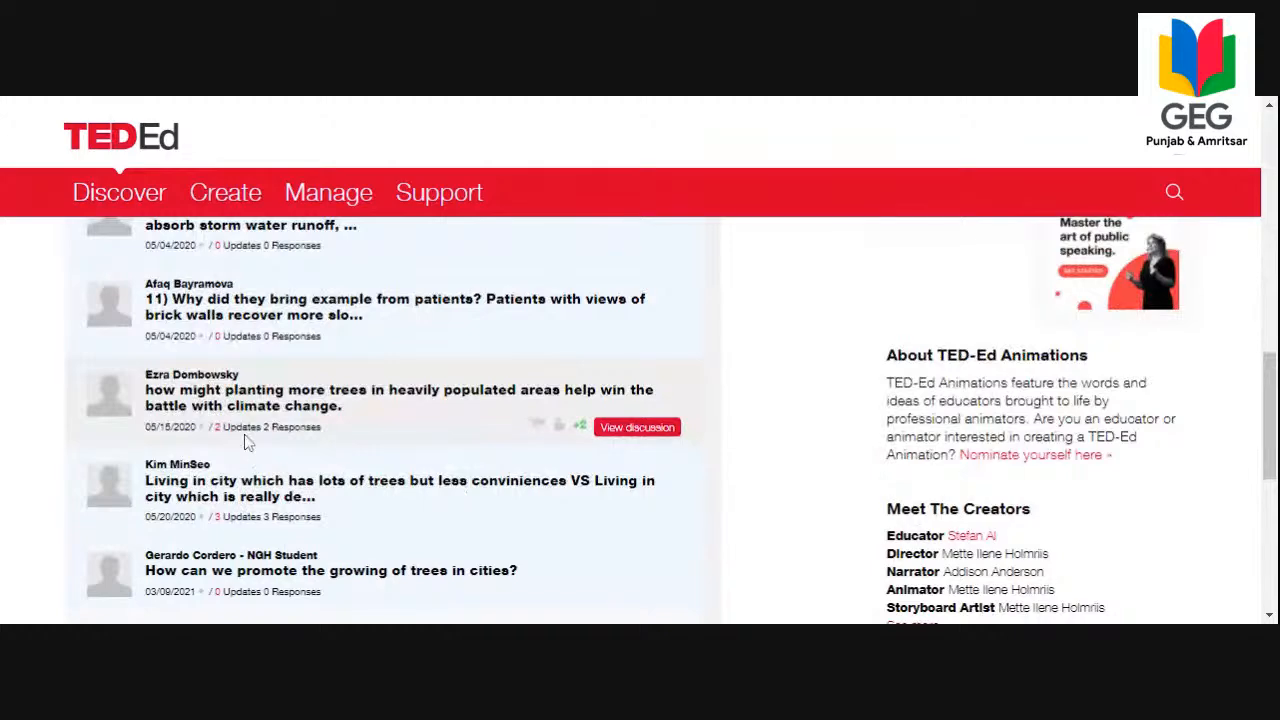
scroll(250, 440, "up", 10)
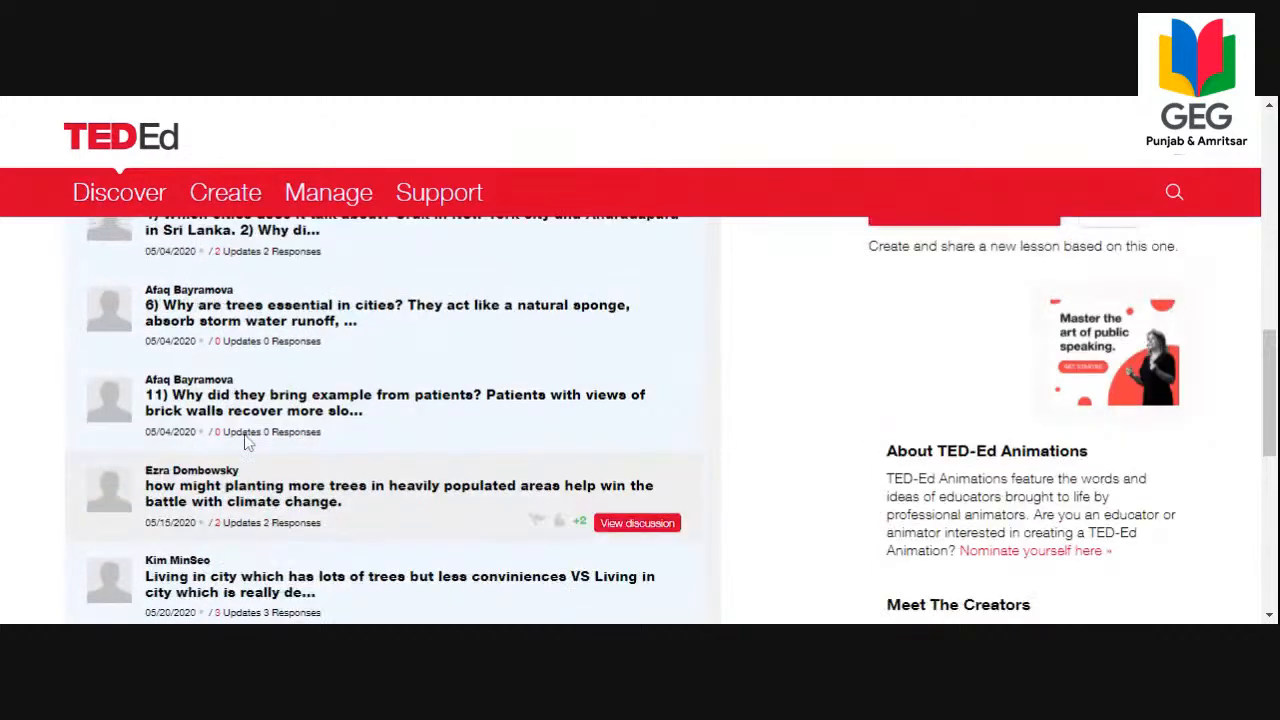
scroll(330, 428, "down", 15)
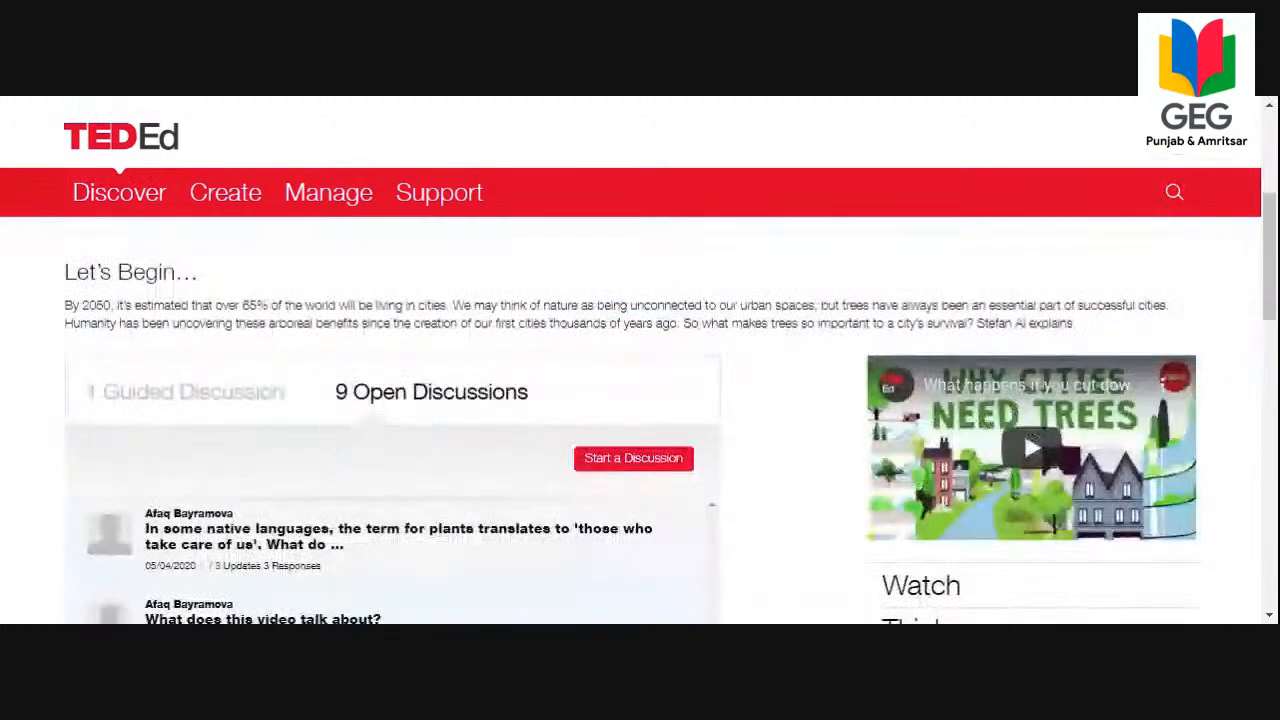
scroll(330, 425, "up", 5)
scroll(537, 438, "down", 3)
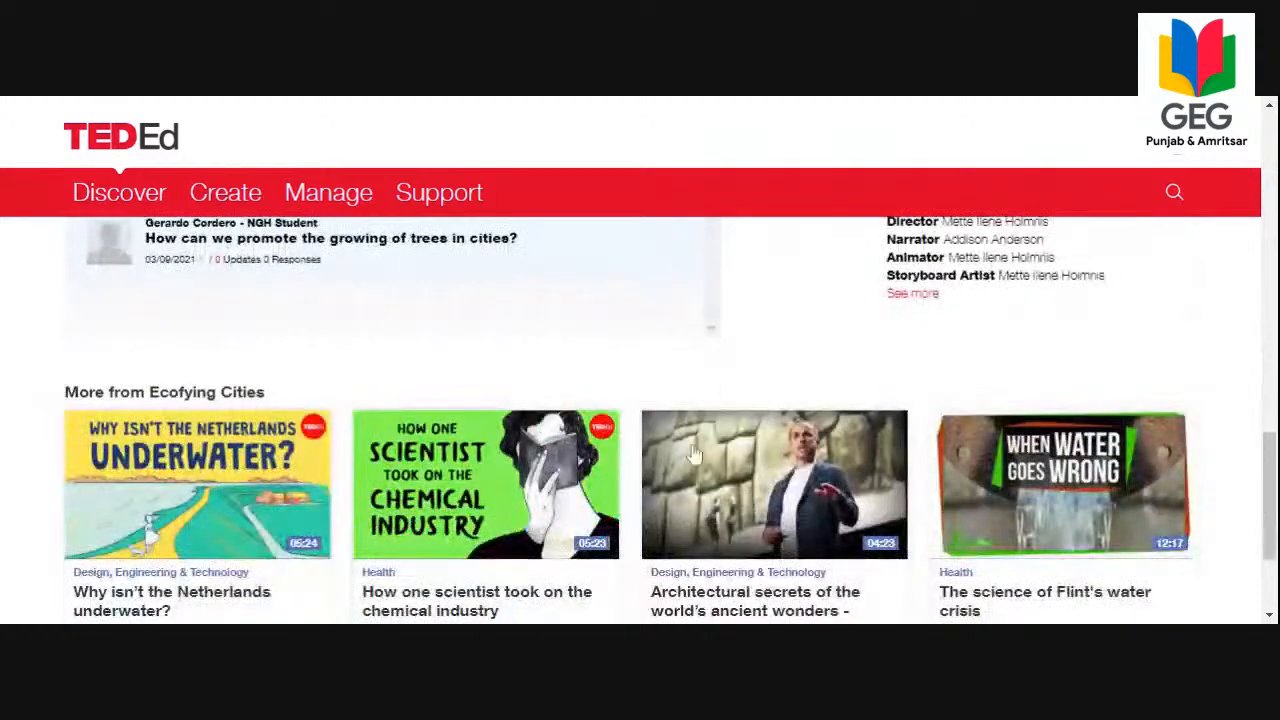
scroll(879, 453, "up", 3)
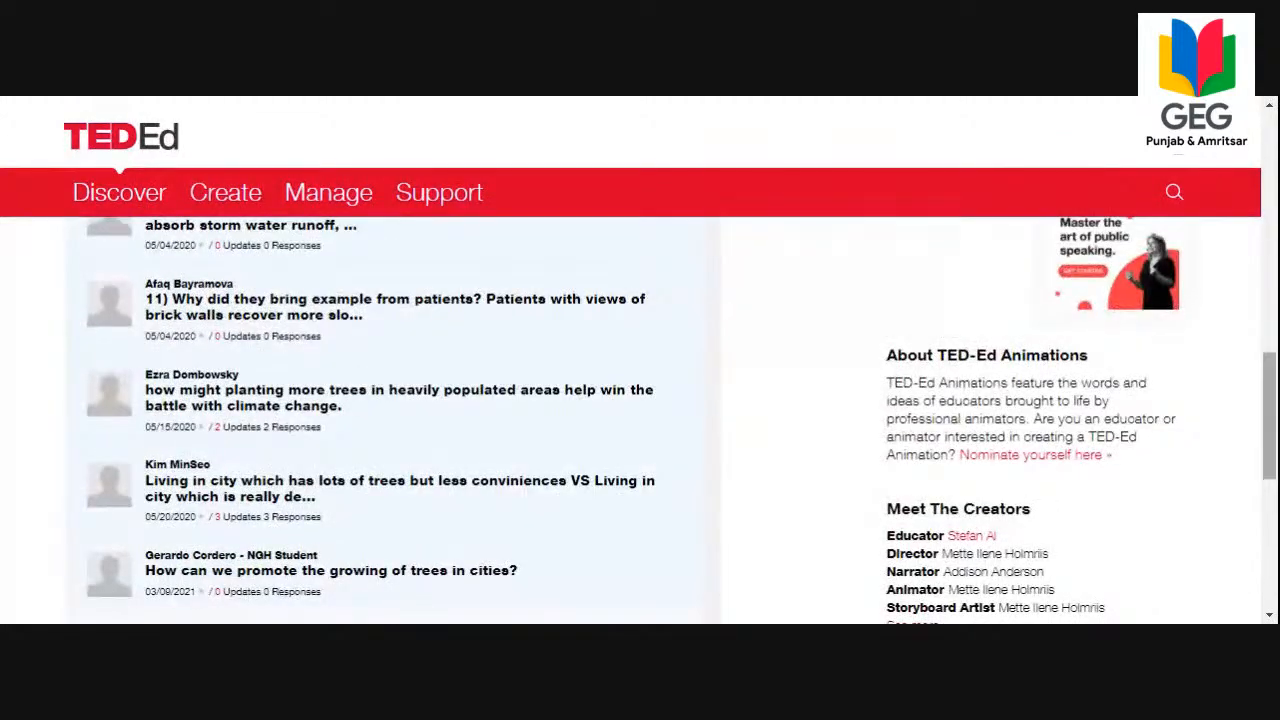
left_click_drag(1266, 434, 1271, 328)
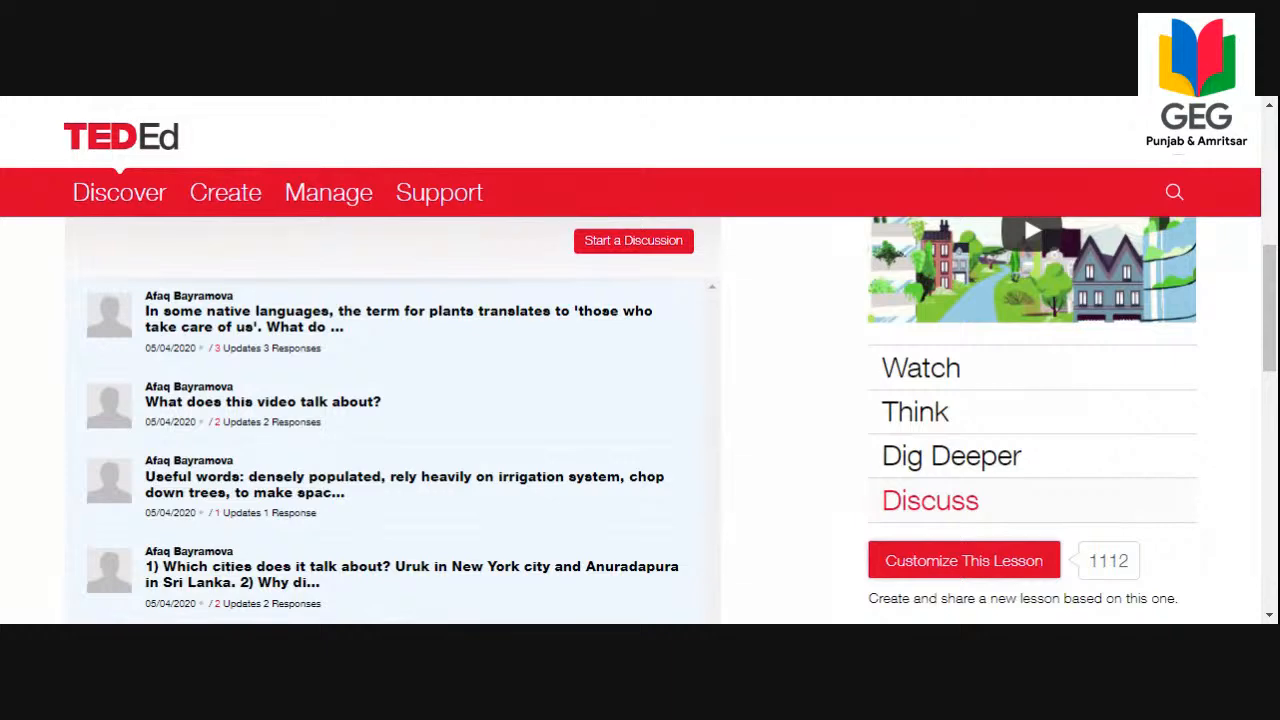
scroll(655, 497, "up", 5)
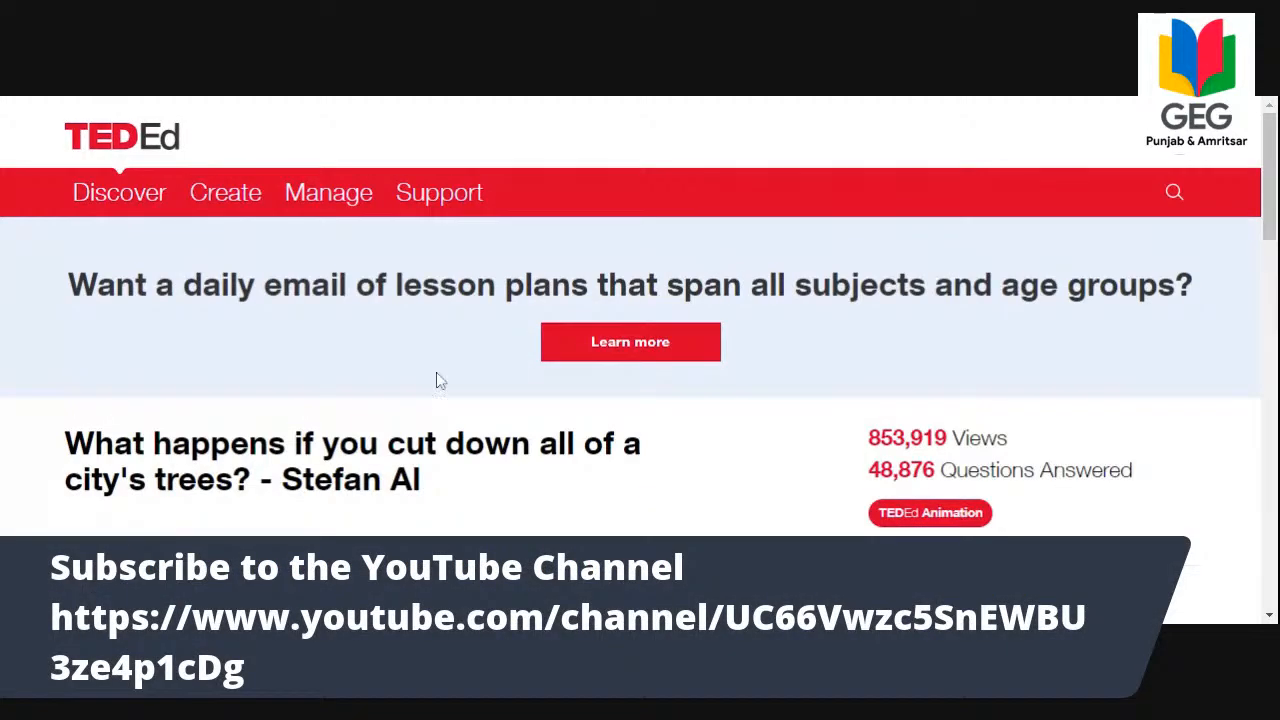
mouse_move(221, 190)
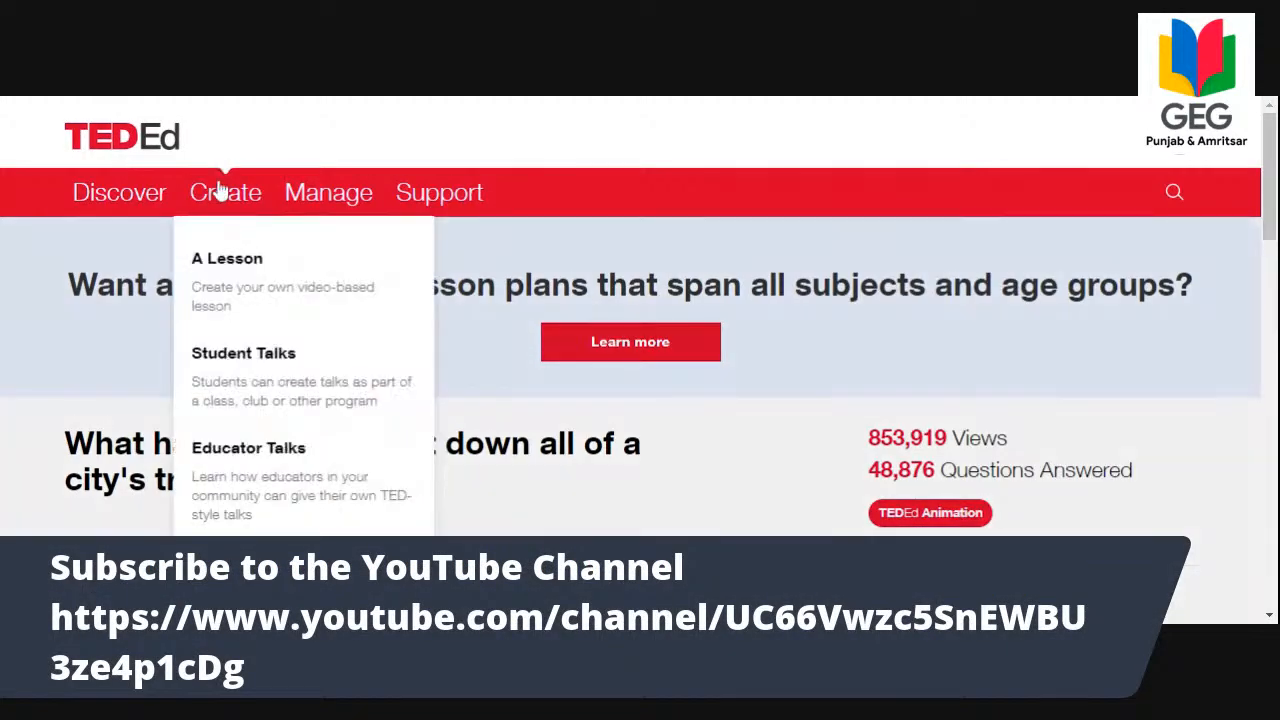
left_click(220, 267)
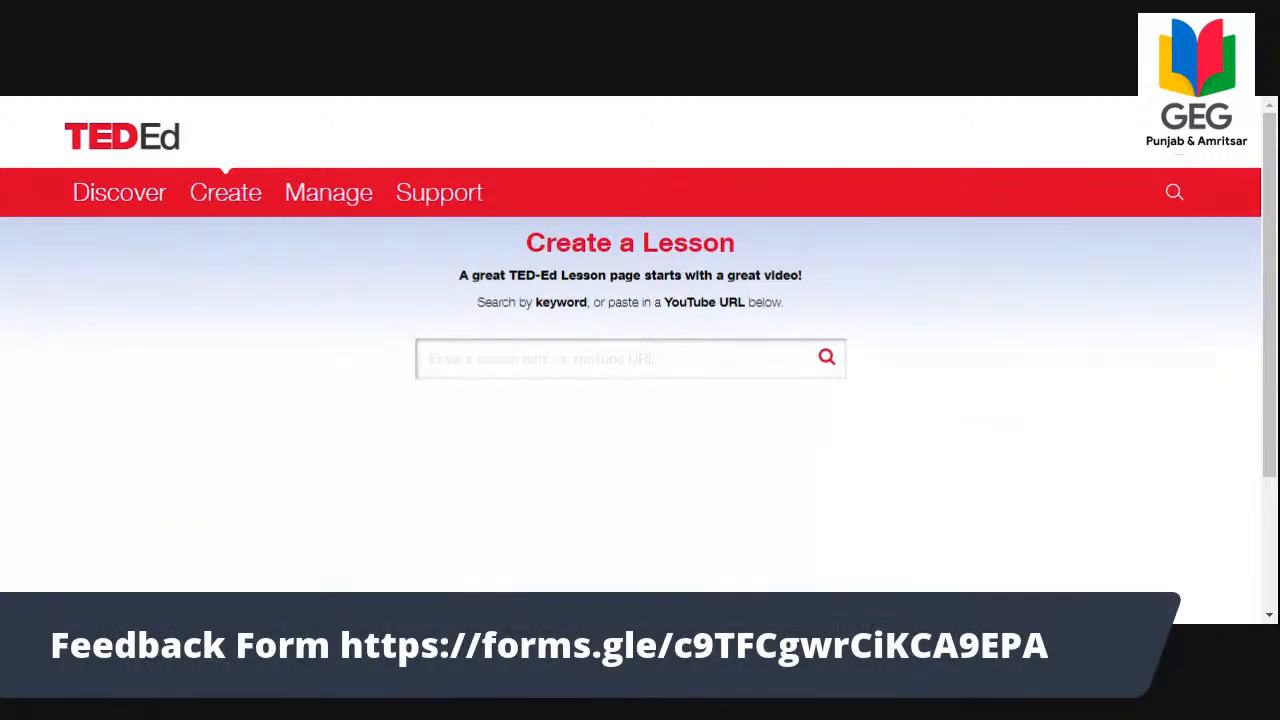
type("https://www.youtube.com/watch?v=k6oqXXonVXM")
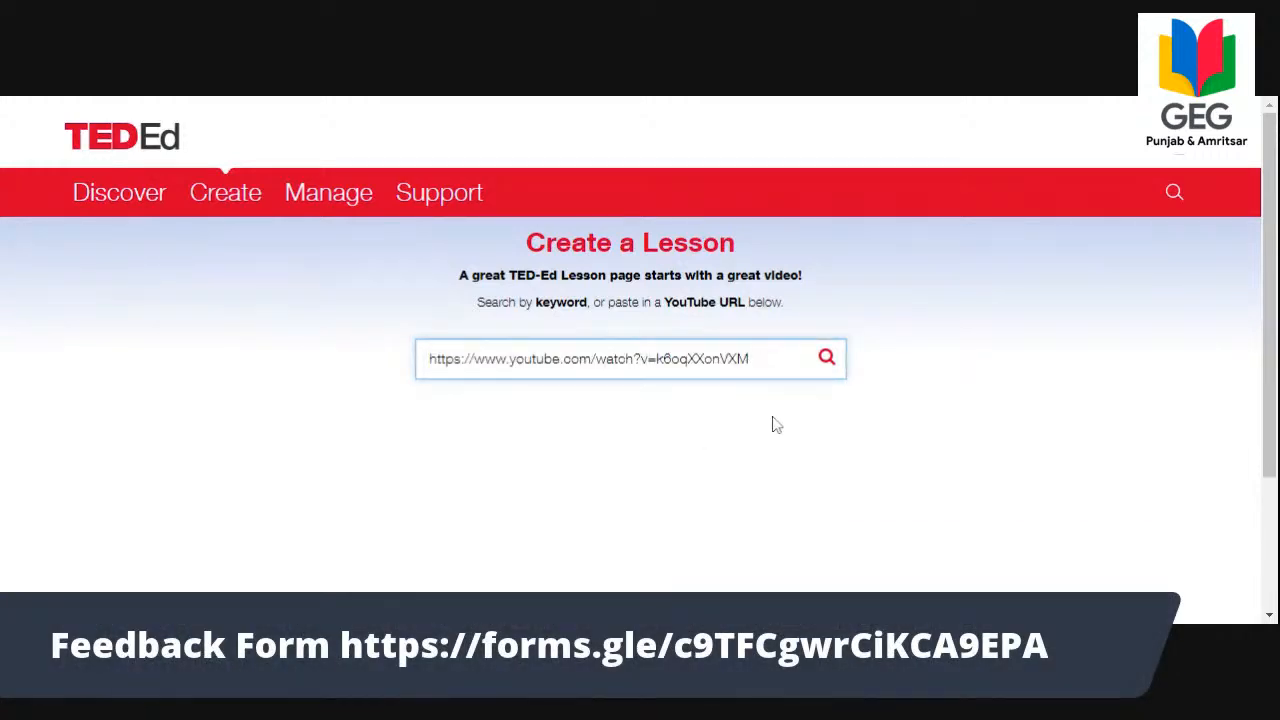
left_click(826, 360)
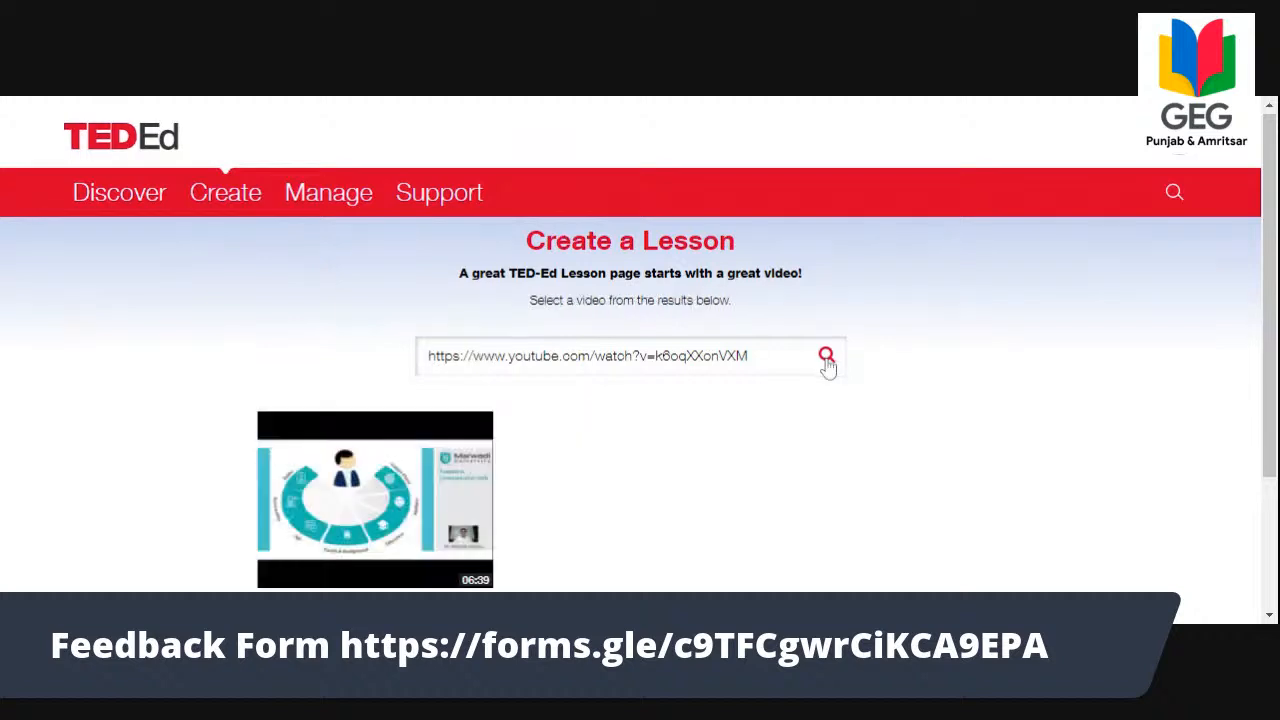
Choose the Self-introduction video as the lesson's video and continue to the lesson editor.
scroll(823, 369, "down", 1)
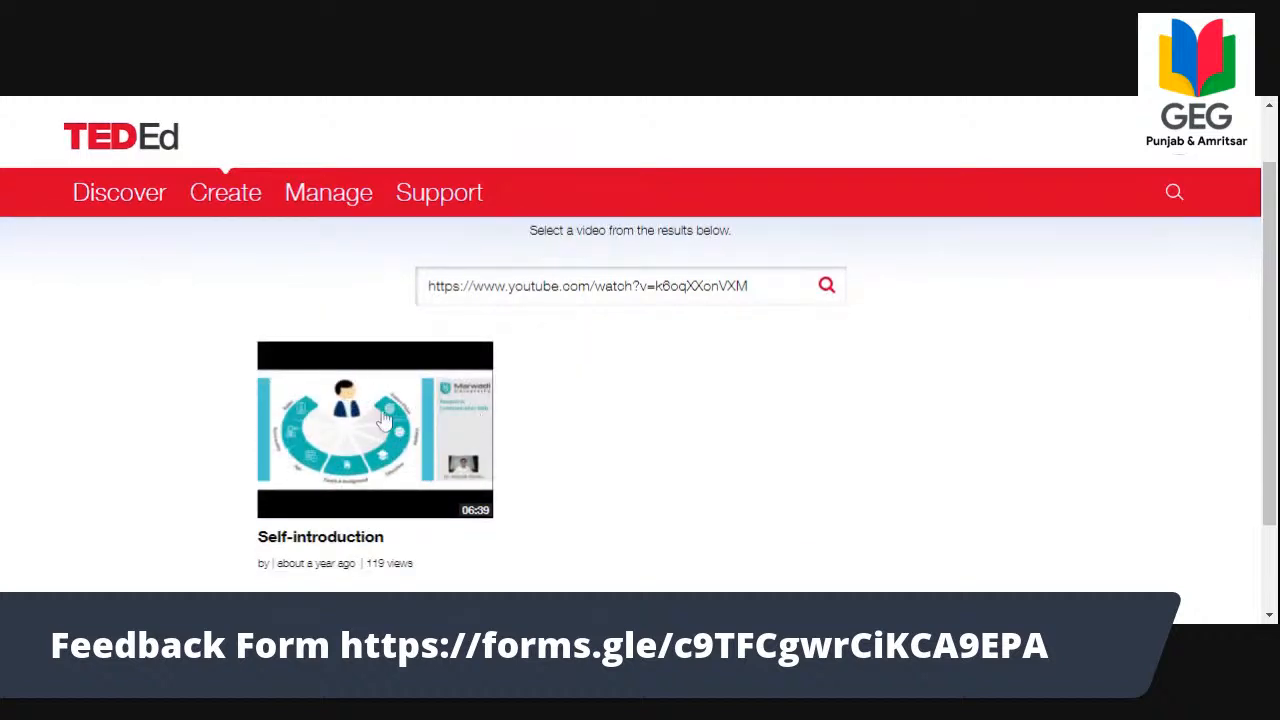
left_click(383, 420)
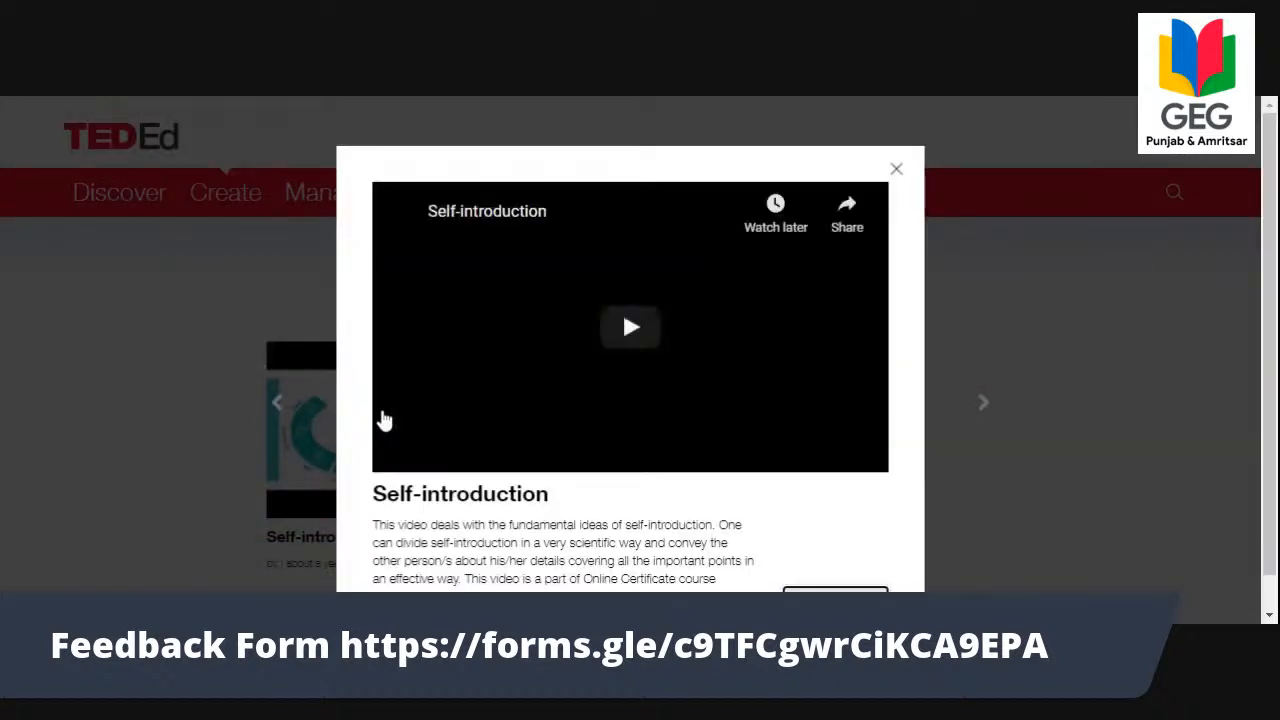
scroll(821, 405, "down", 1)
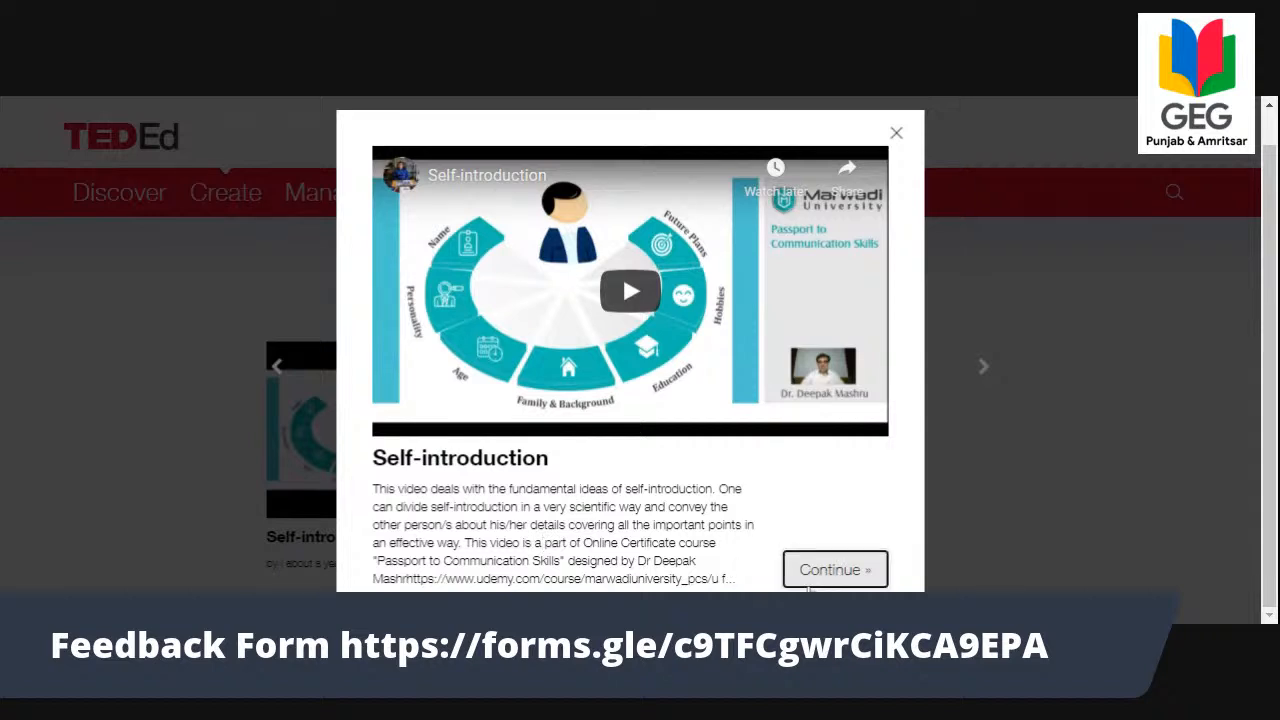
left_click(812, 580)
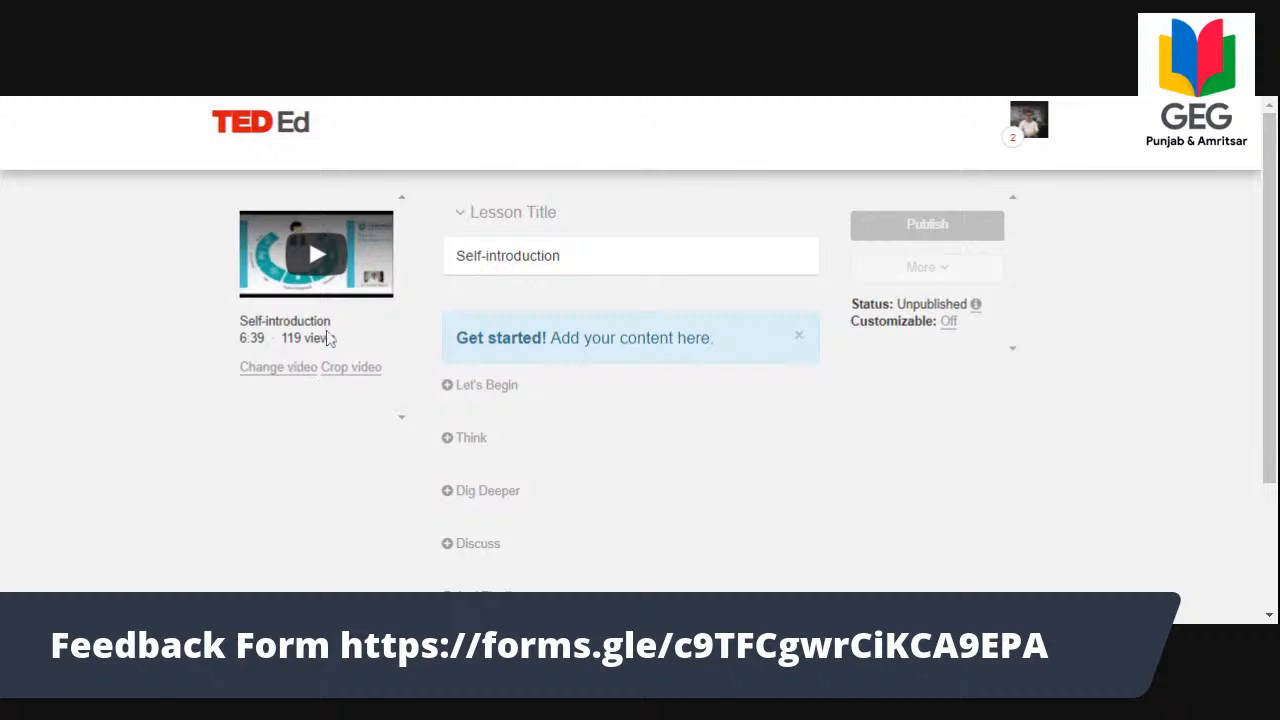
Examine the lesson editor's video options and its content sections from Let's Begin to And Finally.
key("ctrl+plus")
key("ctrl+plus")
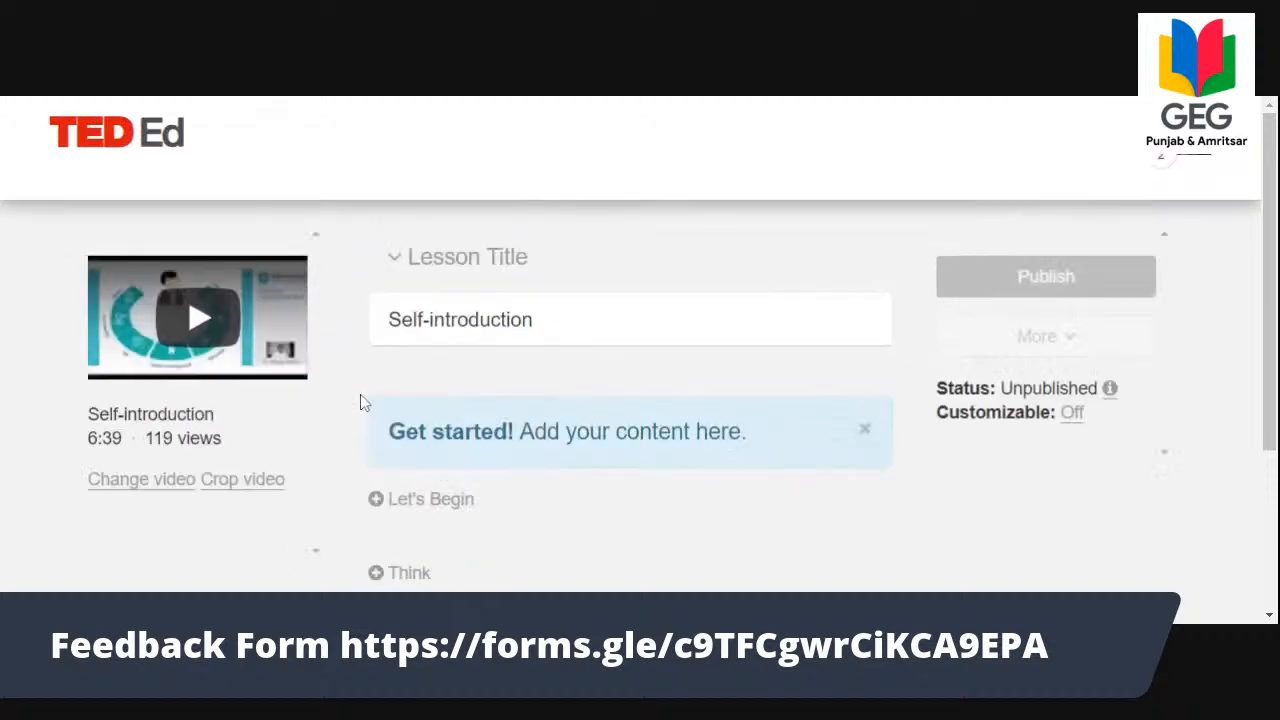
key("ctrl+plus")
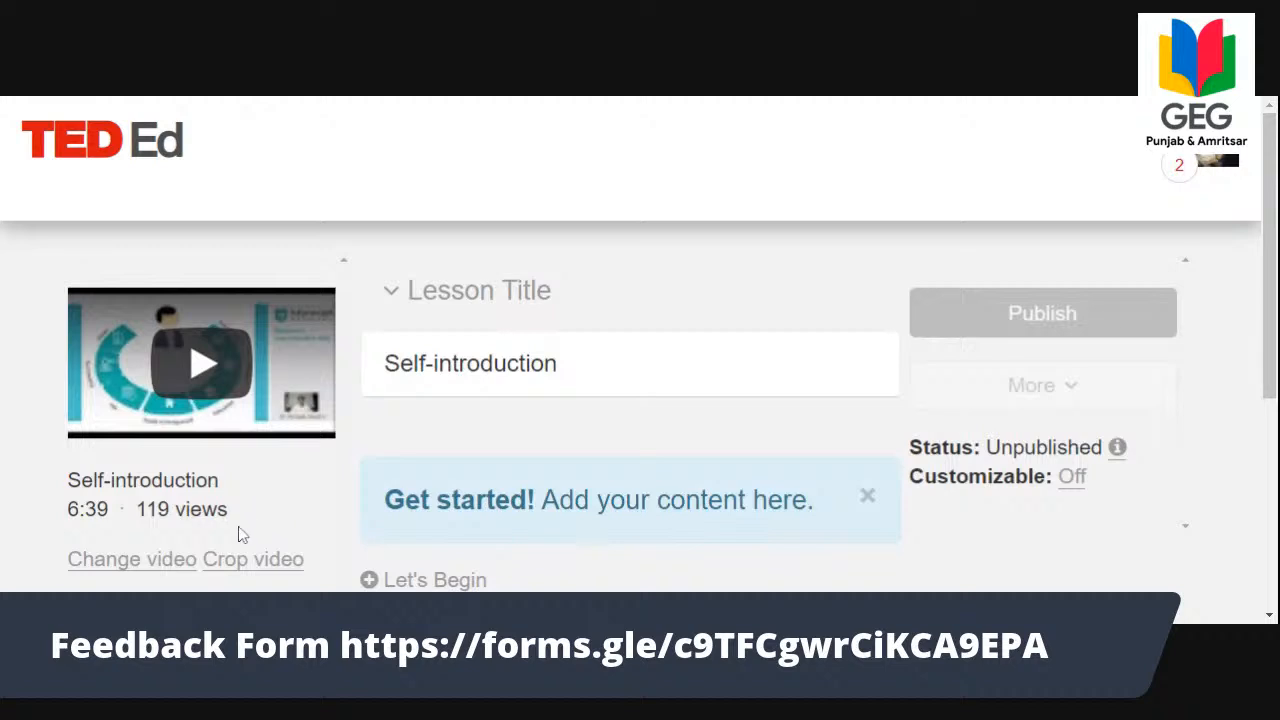
scroll(240, 520, "down", 3)
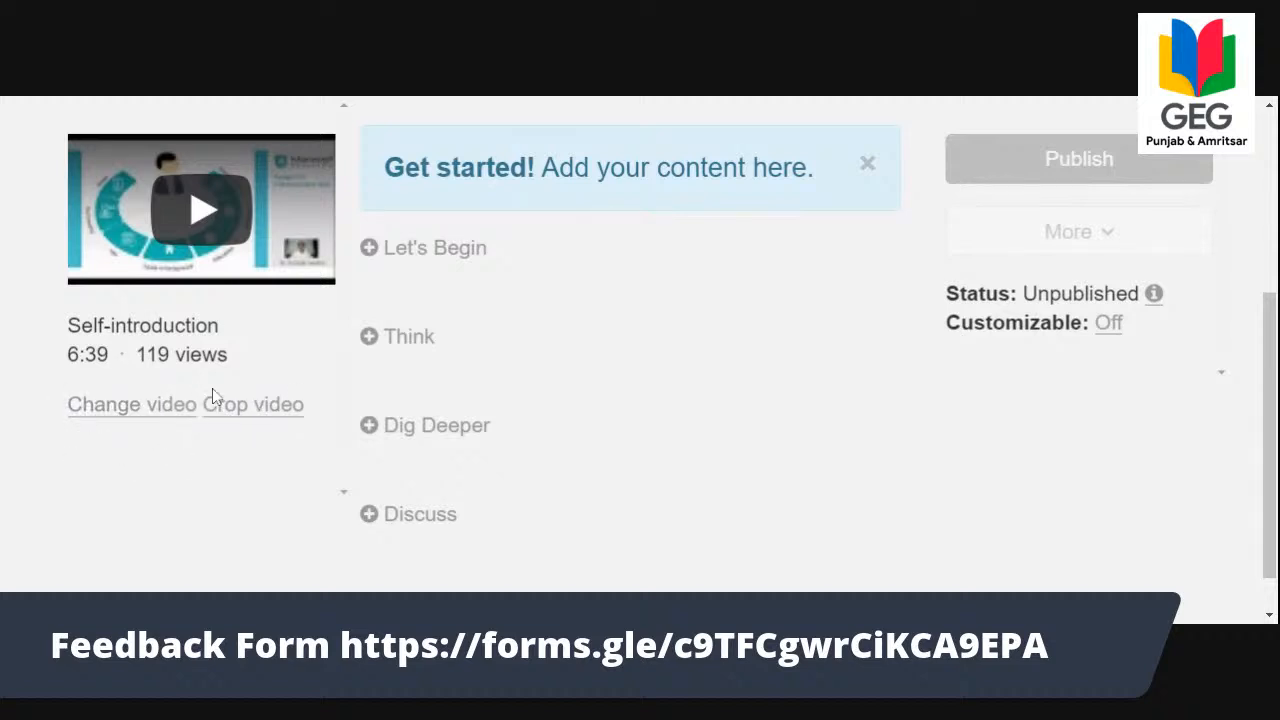
key("ctrl+minus")
key("ctrl+minus")
key("ctrl+minus")
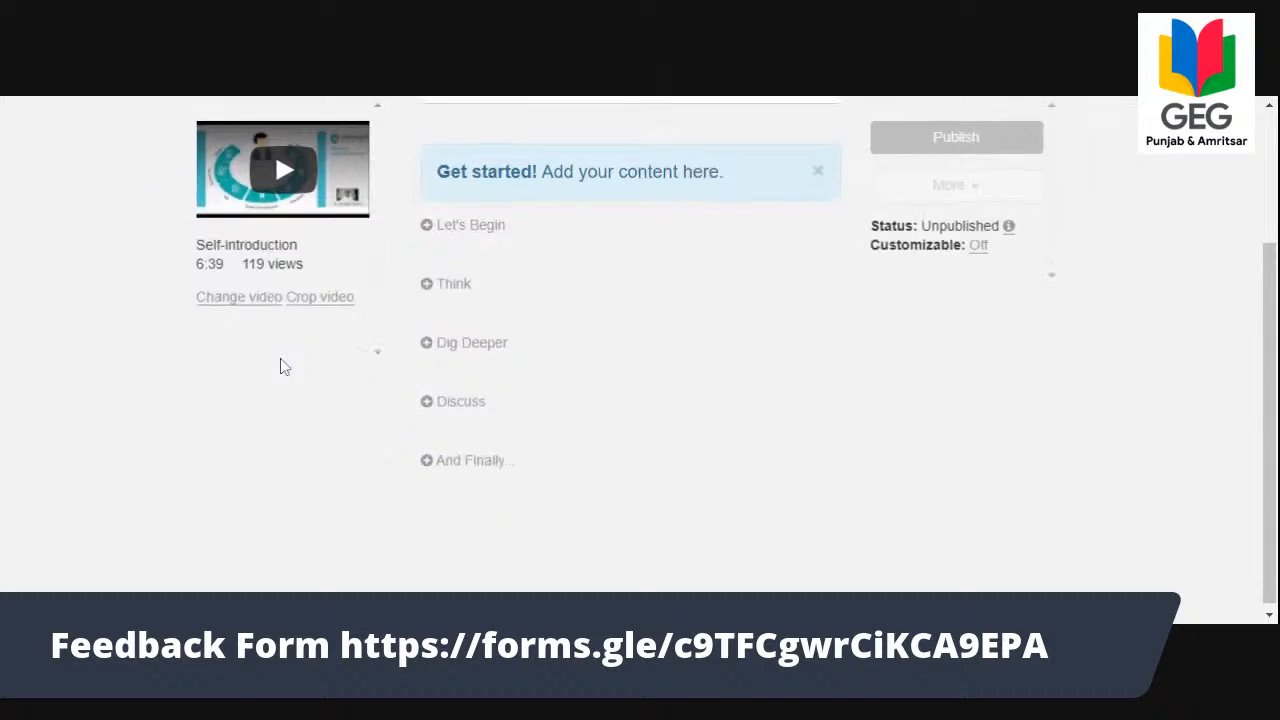
Change the lesson title to "Self-introduction for Interview", copy the title text and save the title.
scroll(284, 367, "up", 3)
left_click(533, 288)
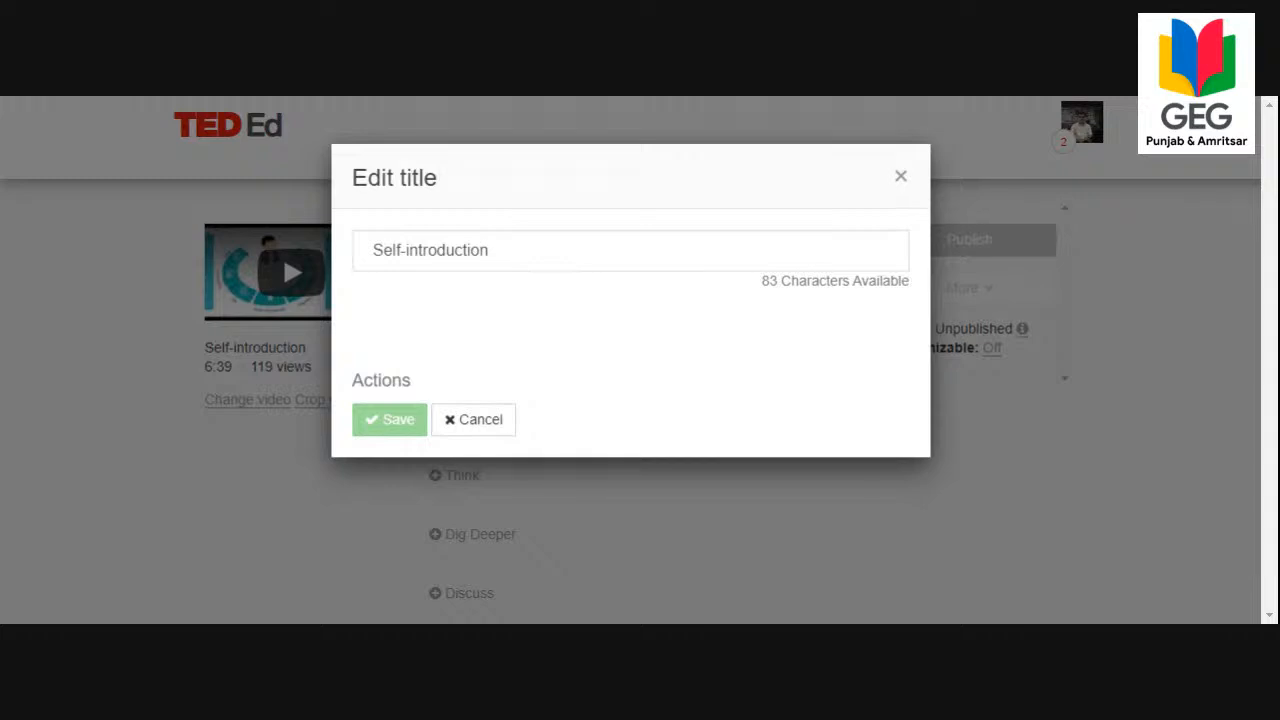
left_click(490, 251)
type("for ")
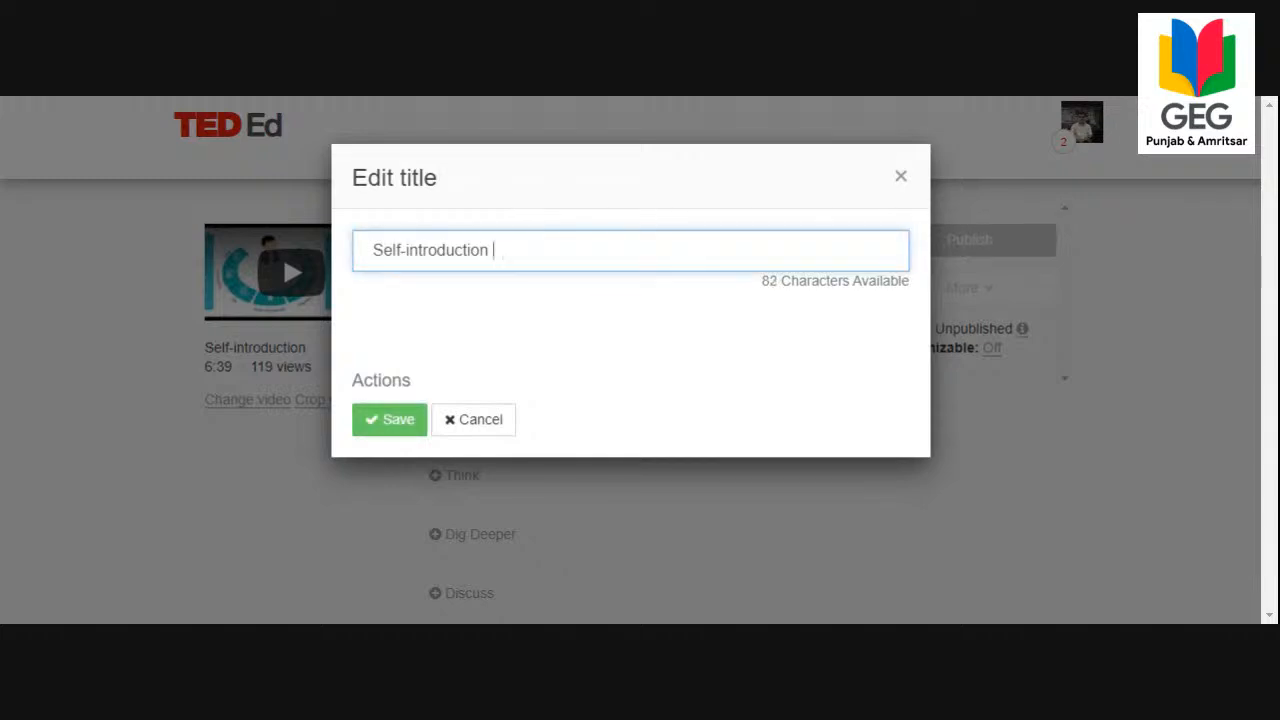
type("Inter")
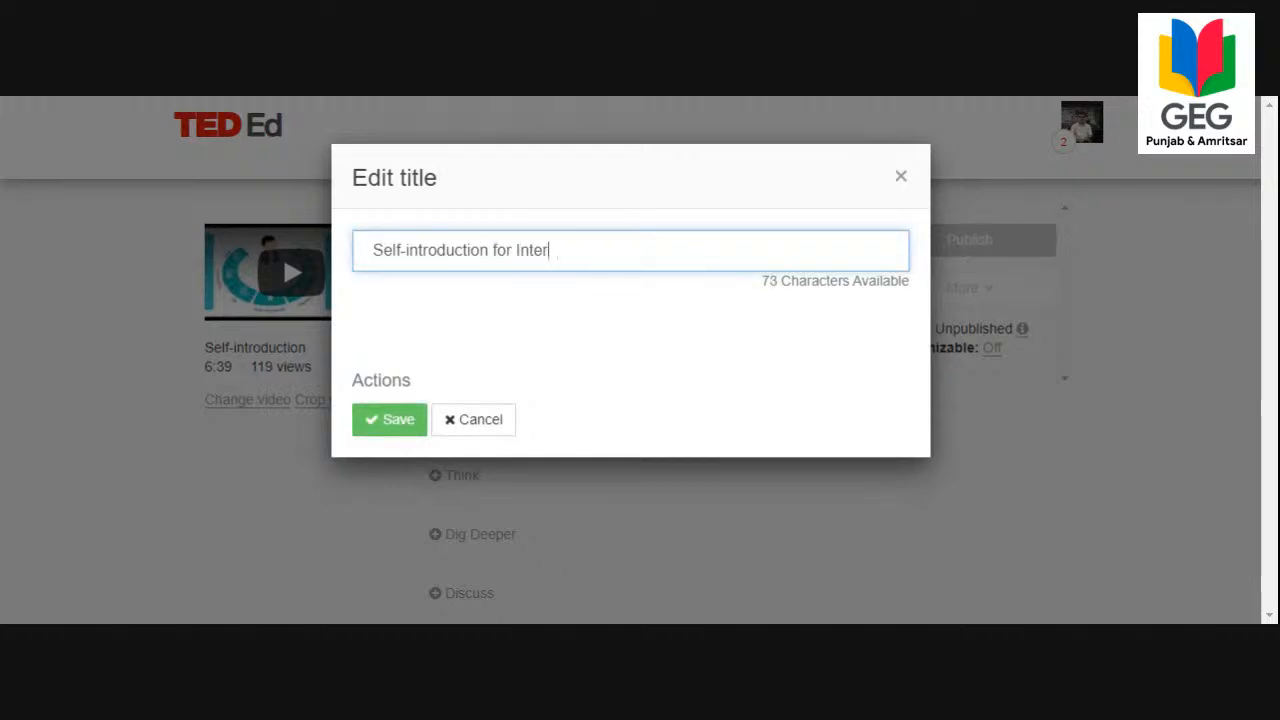
type("view")
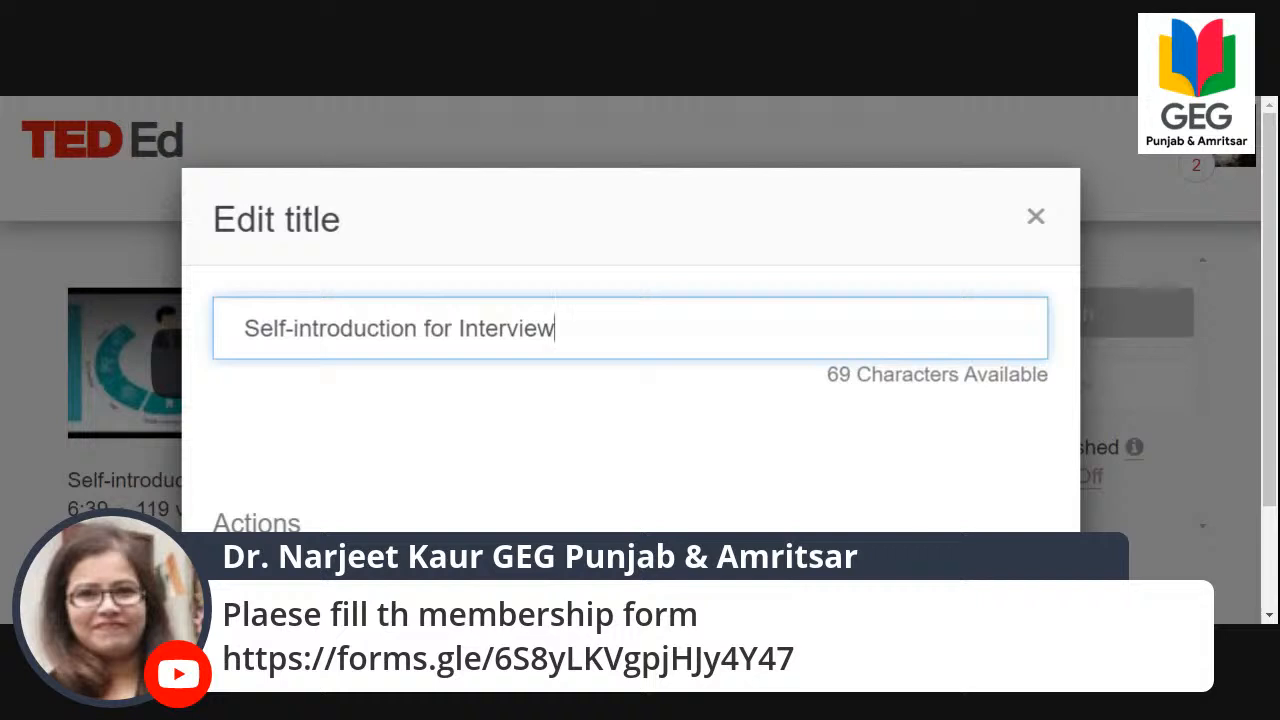
key("ctrl+a")
key("ctrl+c")
key("BackSpace")
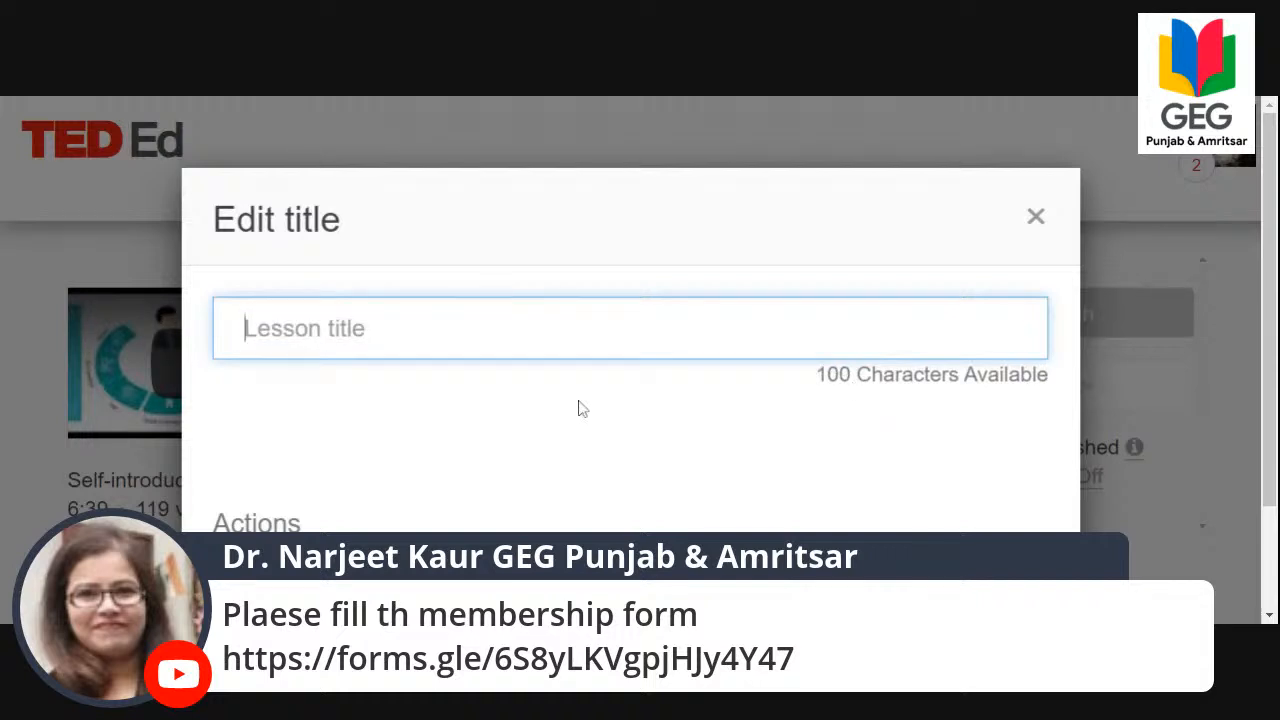
key("ctrl+z")
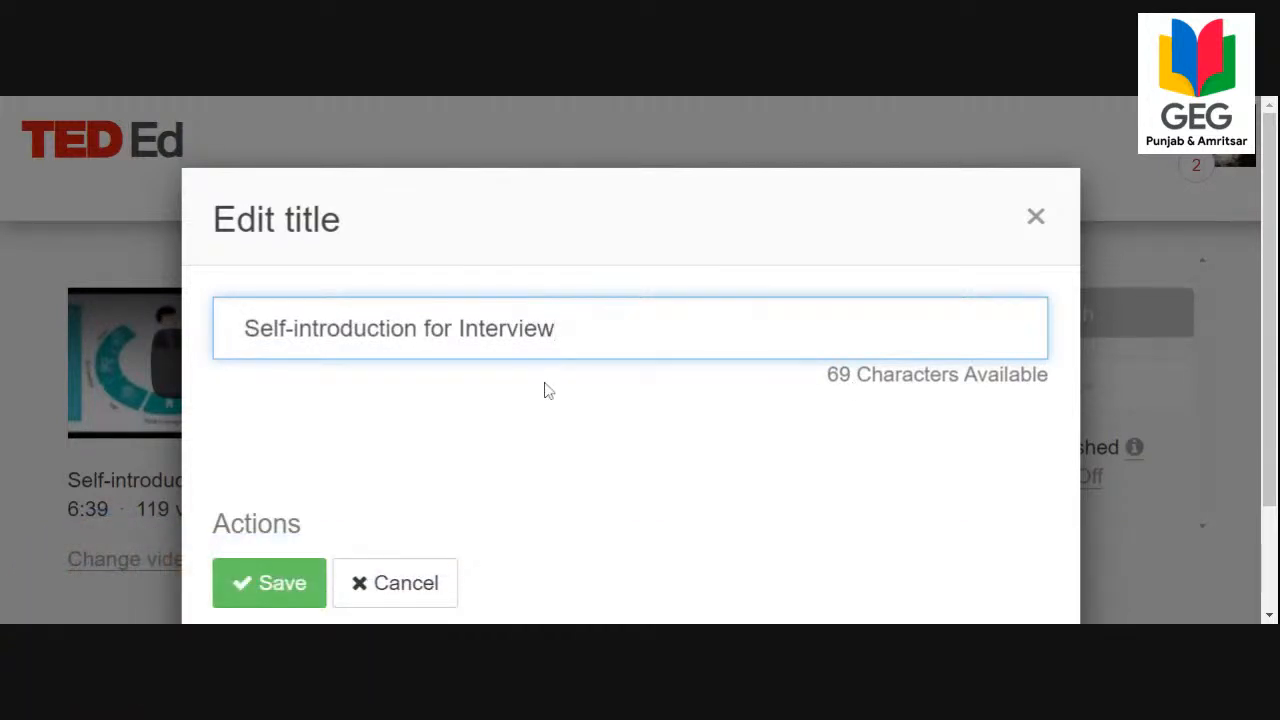
left_click(291, 451)
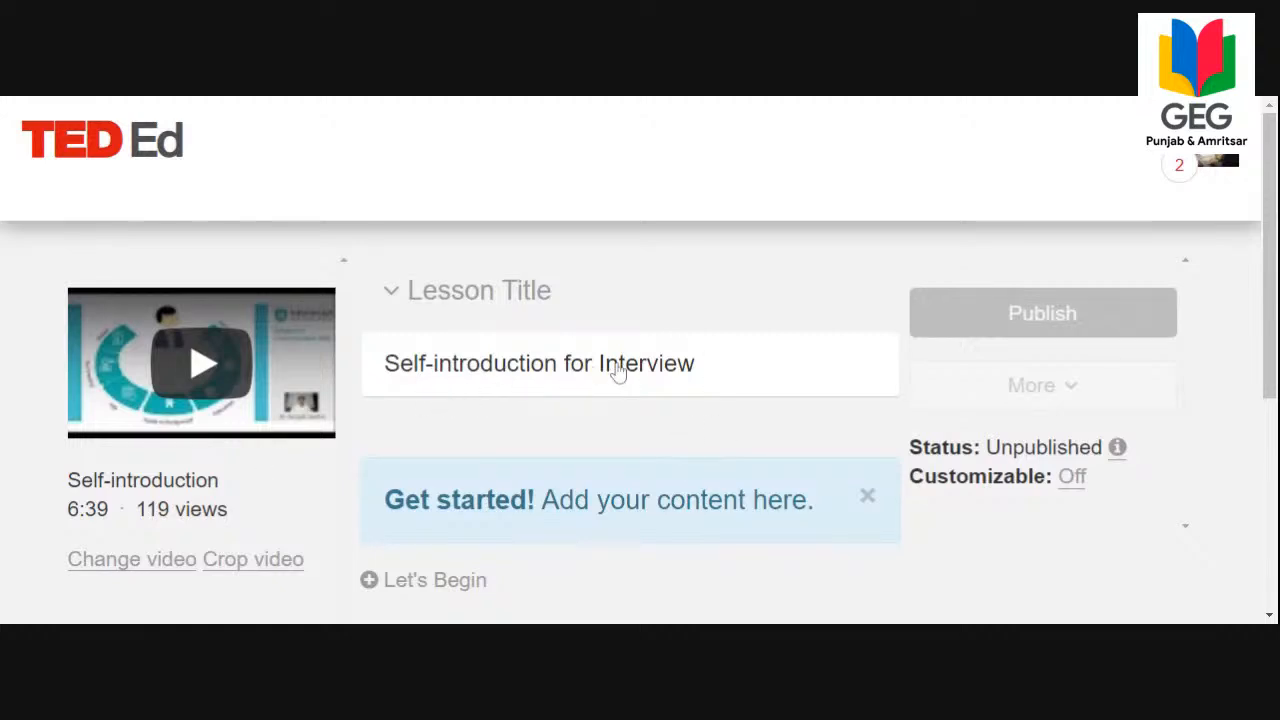
Add the Let's Begin introduction "Self-introduction for Interview" by pasting the copied text, and save it.
scroll(618, 370, "down", 3)
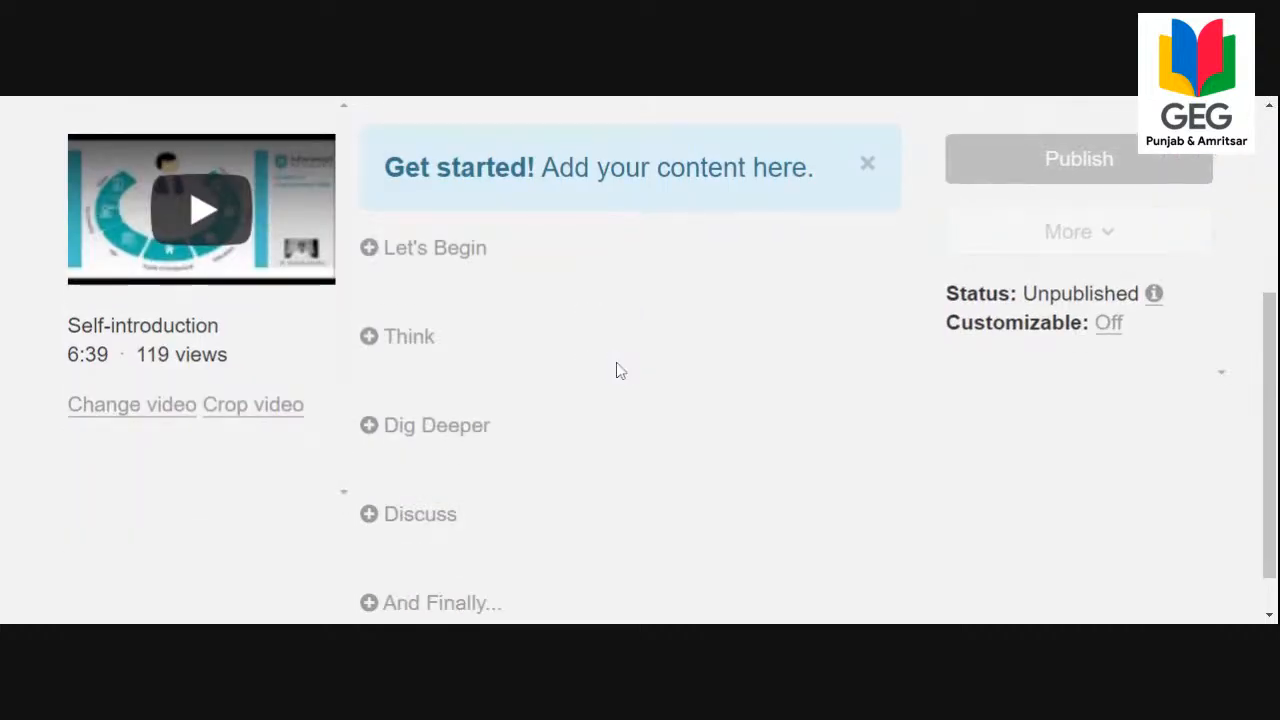
left_click(448, 262)
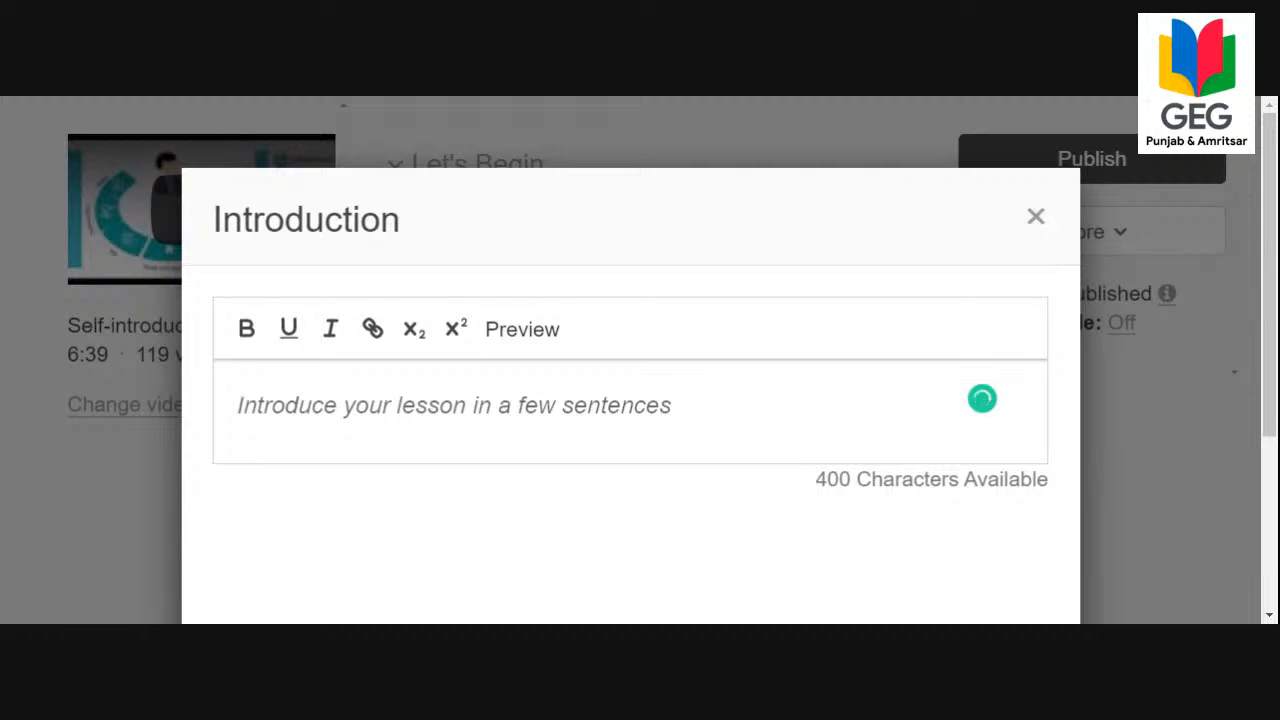
key("ctrl+v")
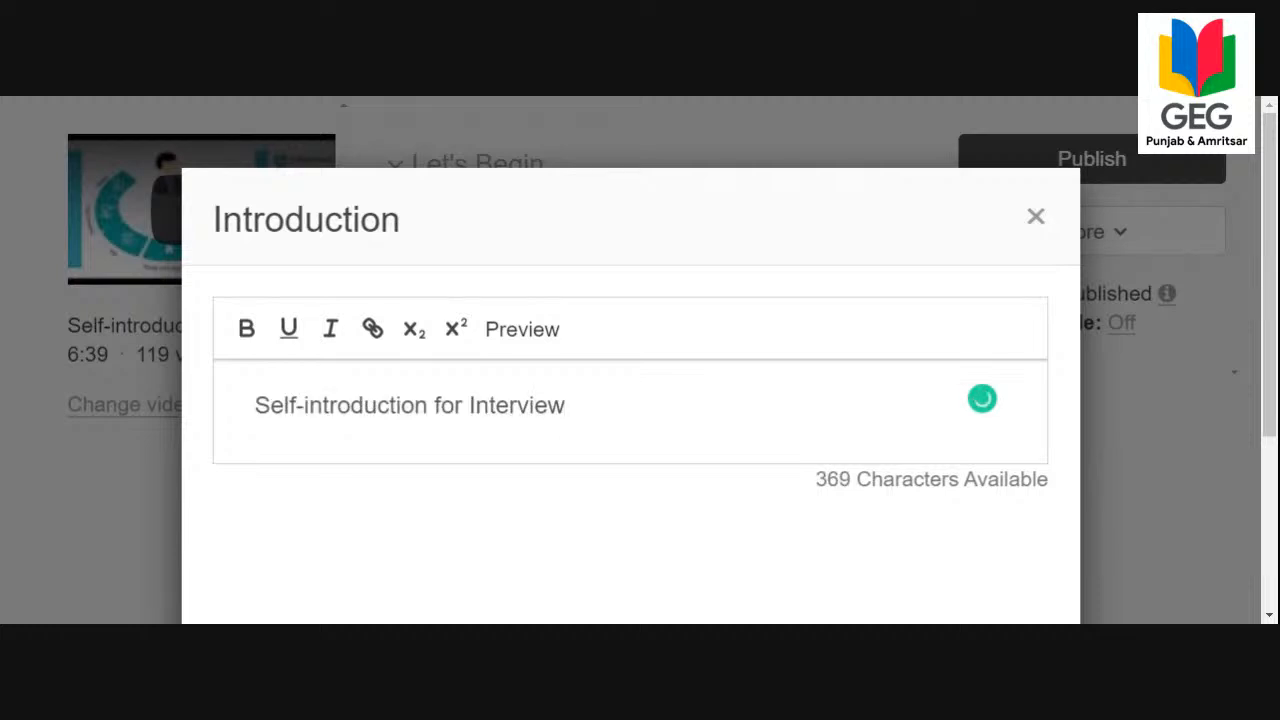
scroll(669, 413, "up", 1)
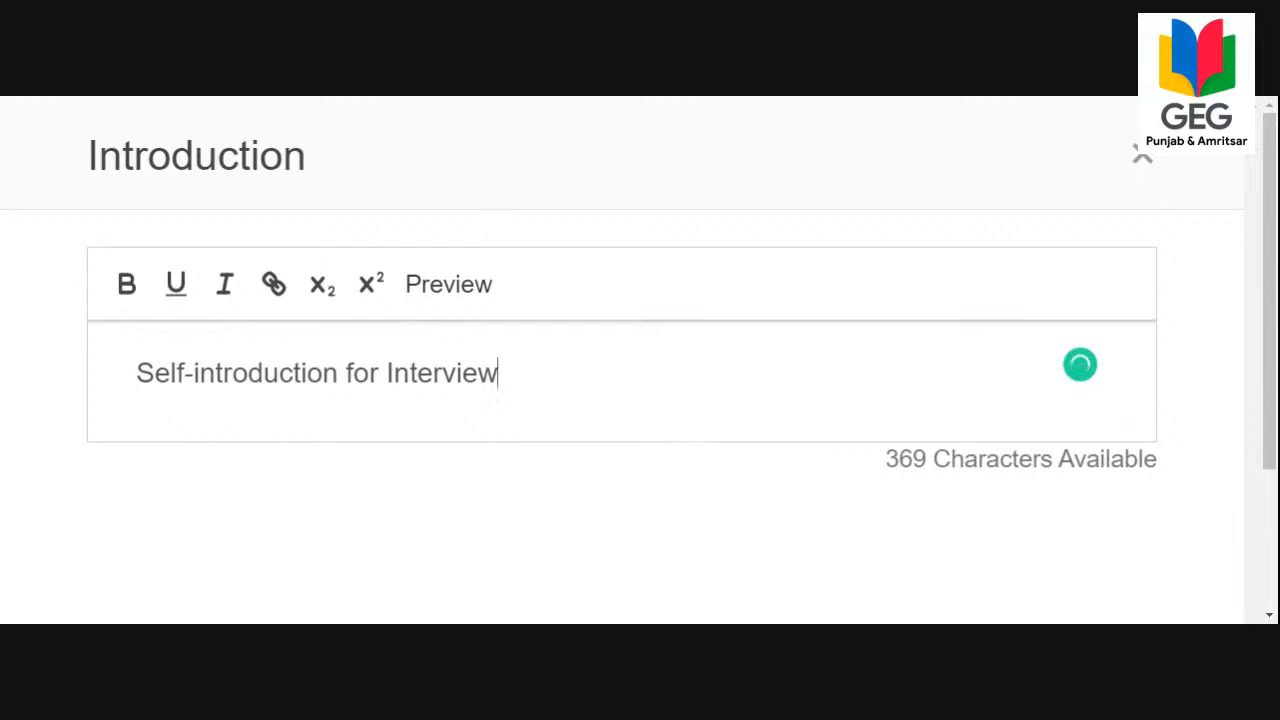
scroll(896, 436, "down", 2)
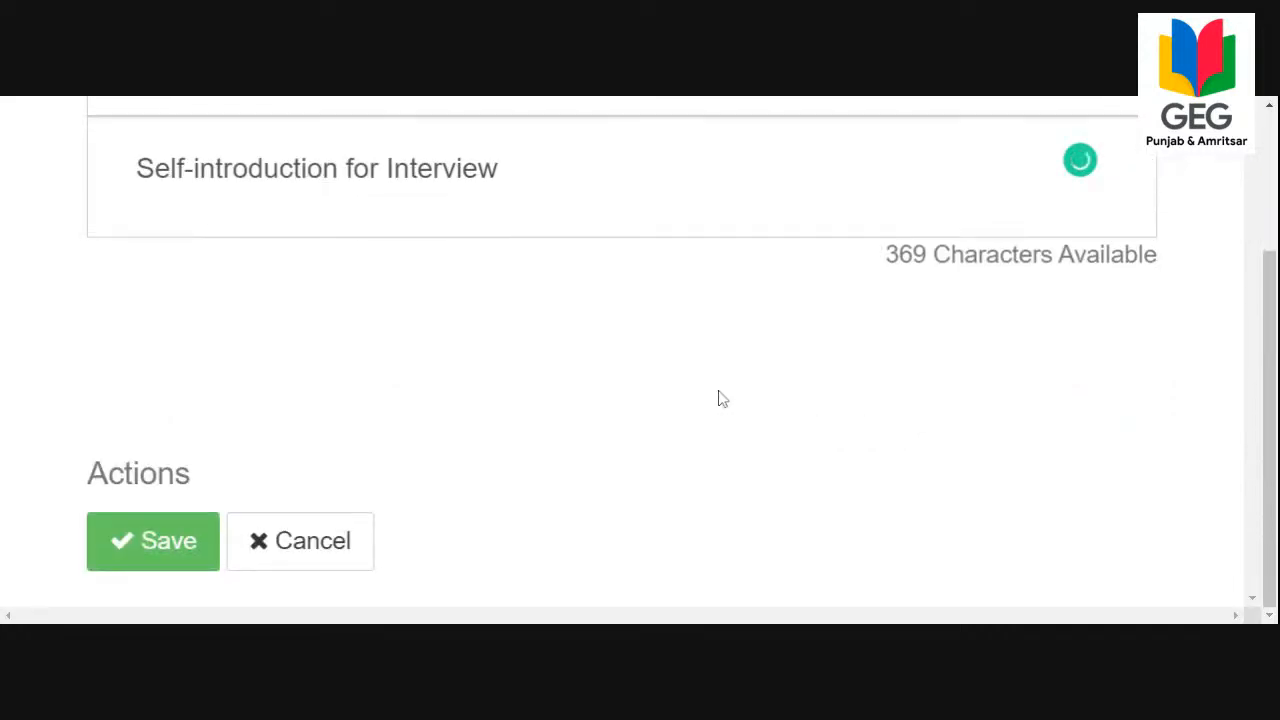
left_click(155, 537)
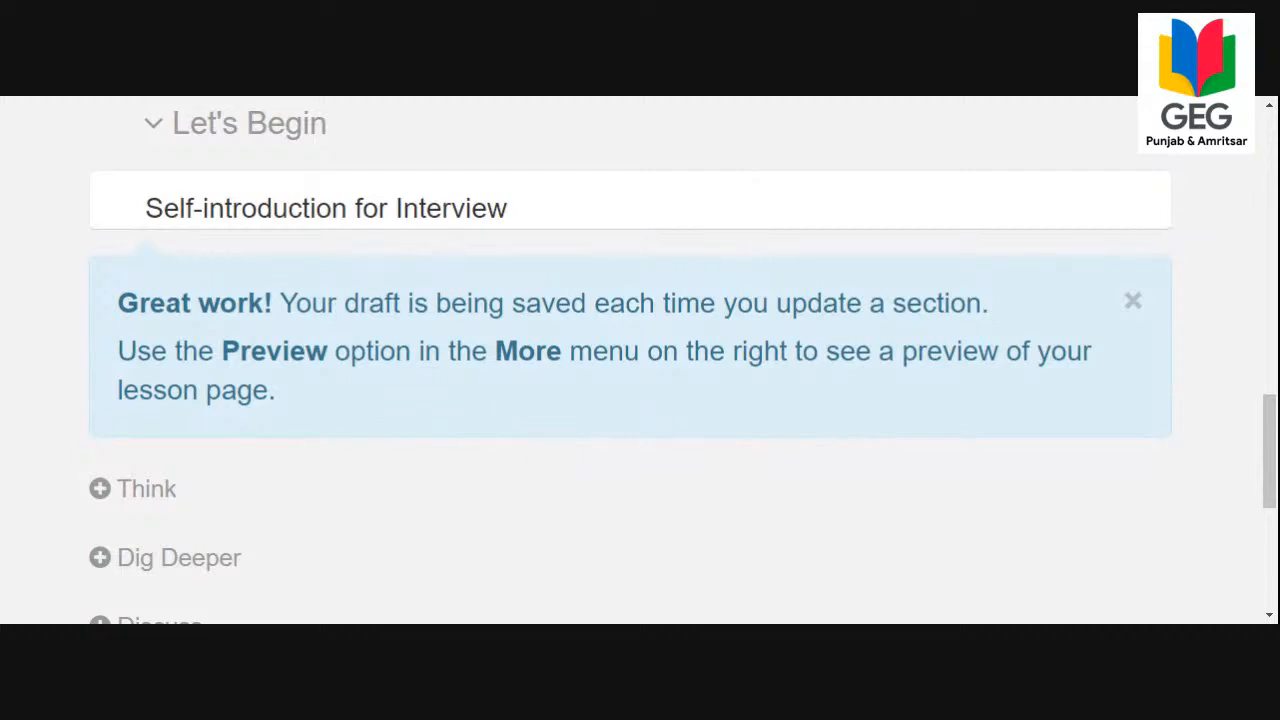
Add a multiple choice question to the Think section with the text "One should NOT use ____ to introduce himself.".
left_click(126, 496)
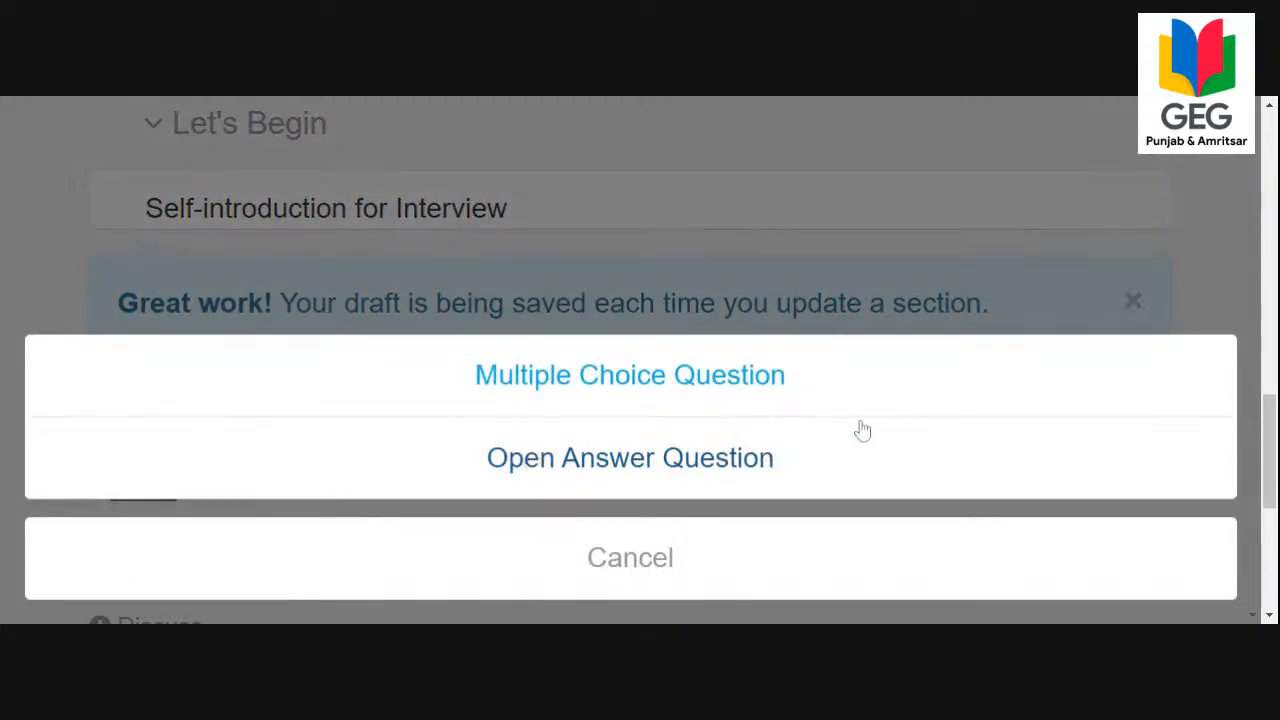
left_click(718, 227)
key("ctrl+minus")
key("ctrl+minus")
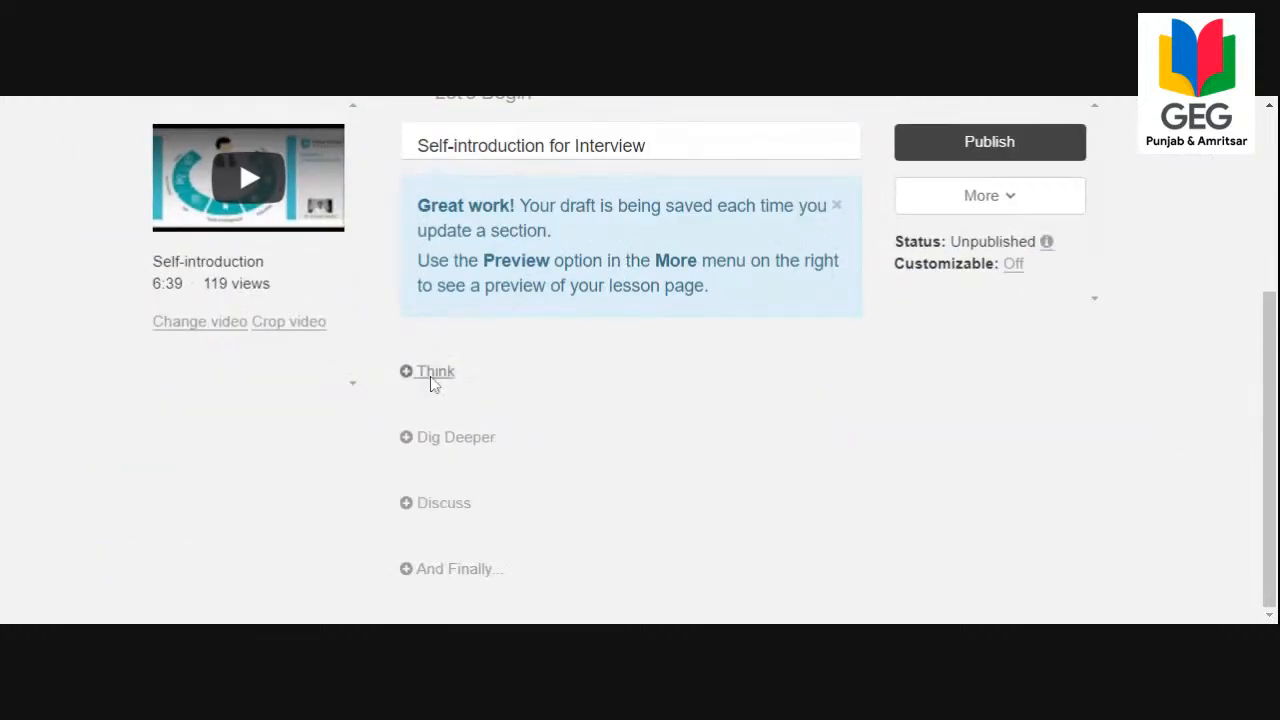
left_click(436, 375)
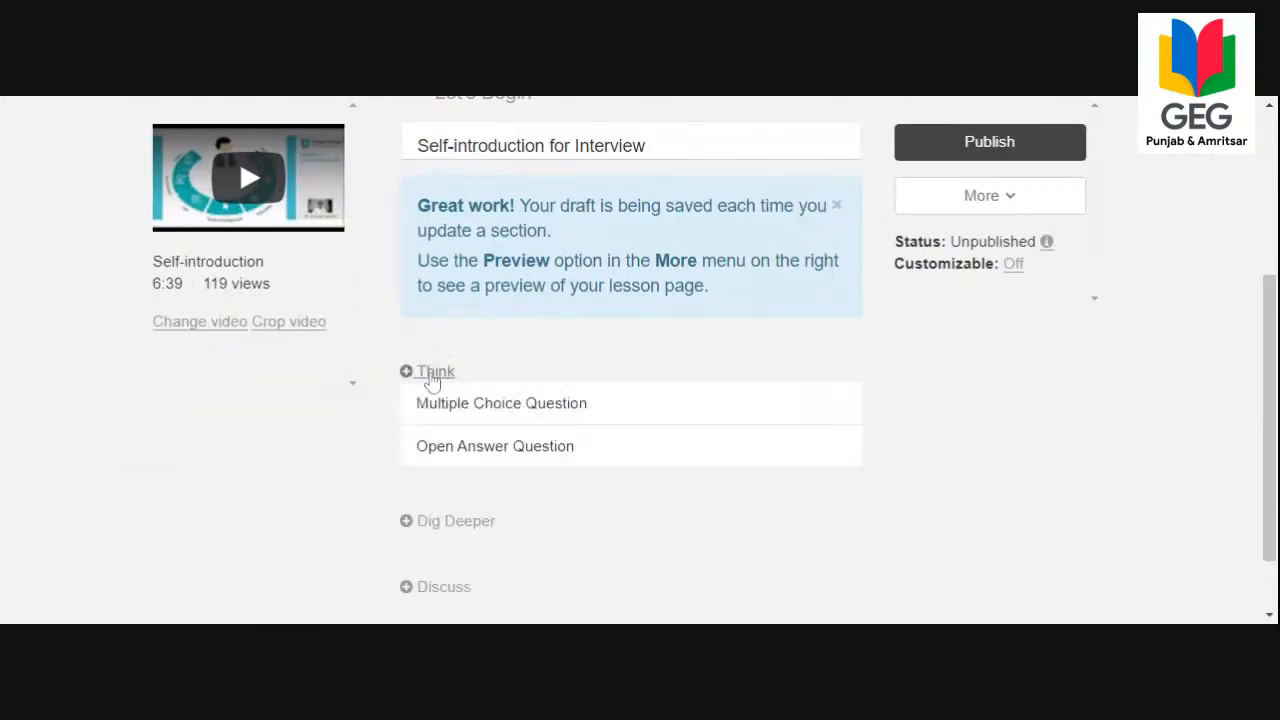
left_click(497, 417)
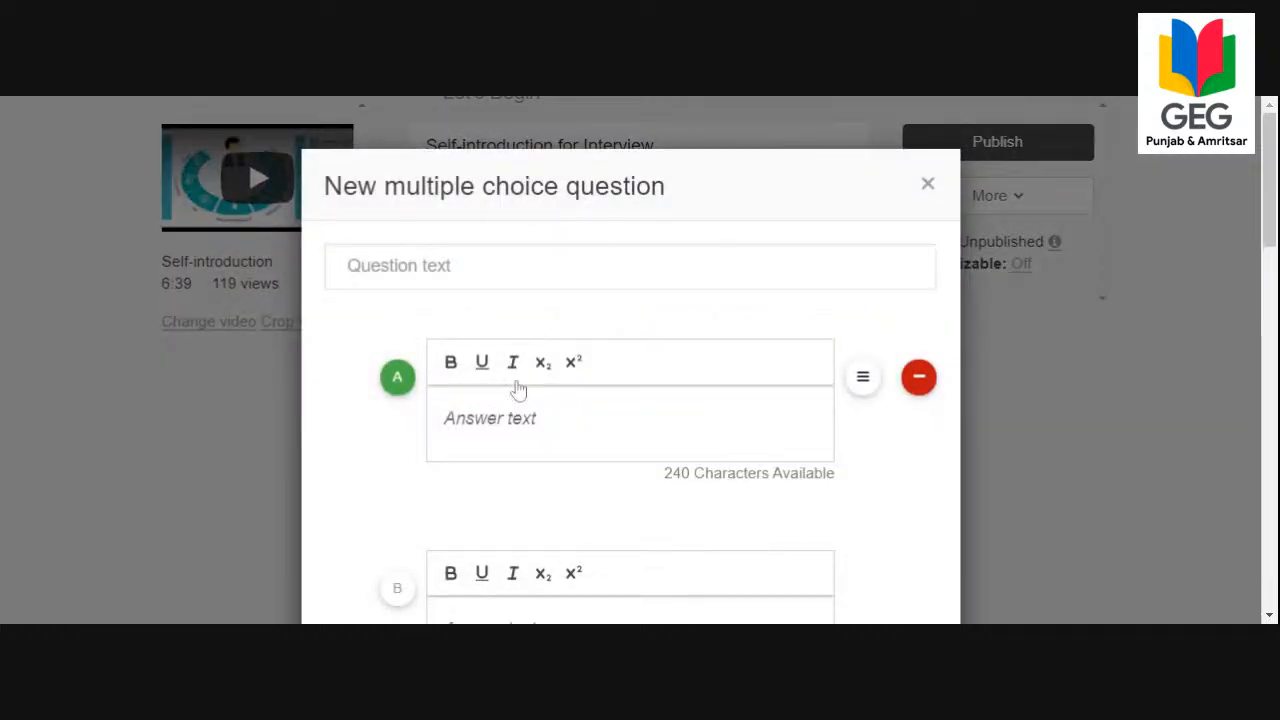
left_click(520, 266)
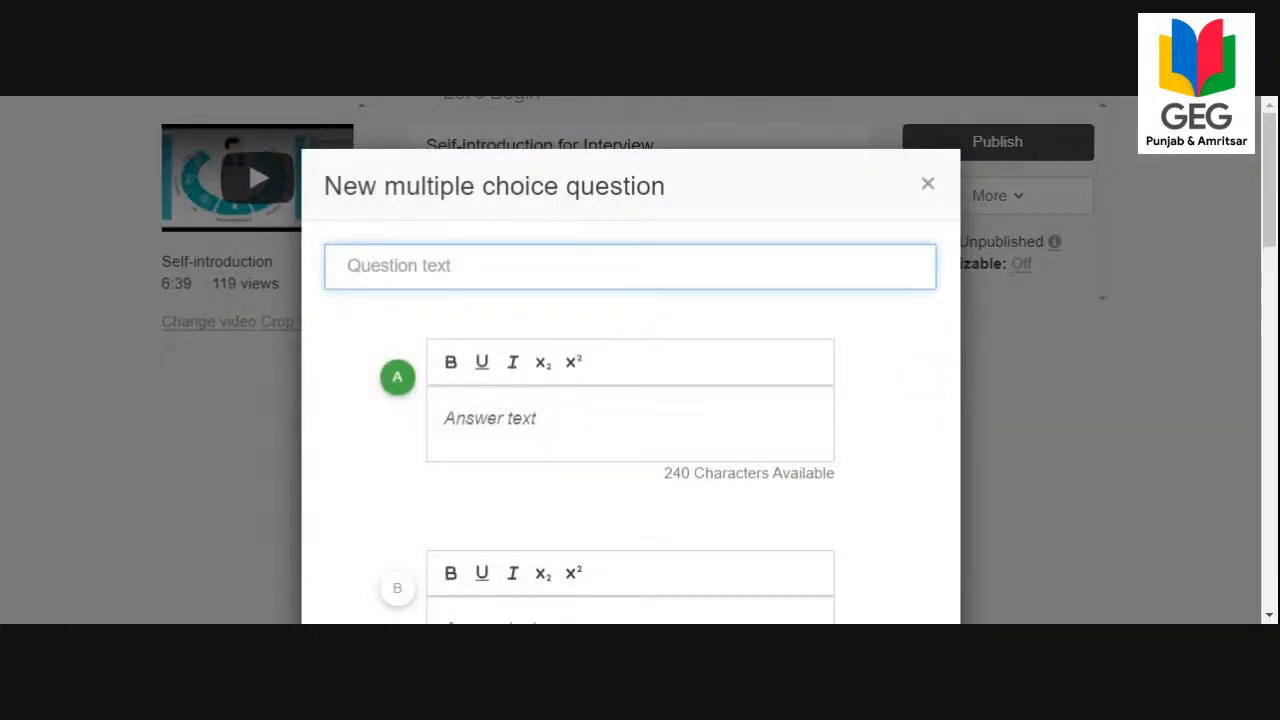
key("alt+Tab")
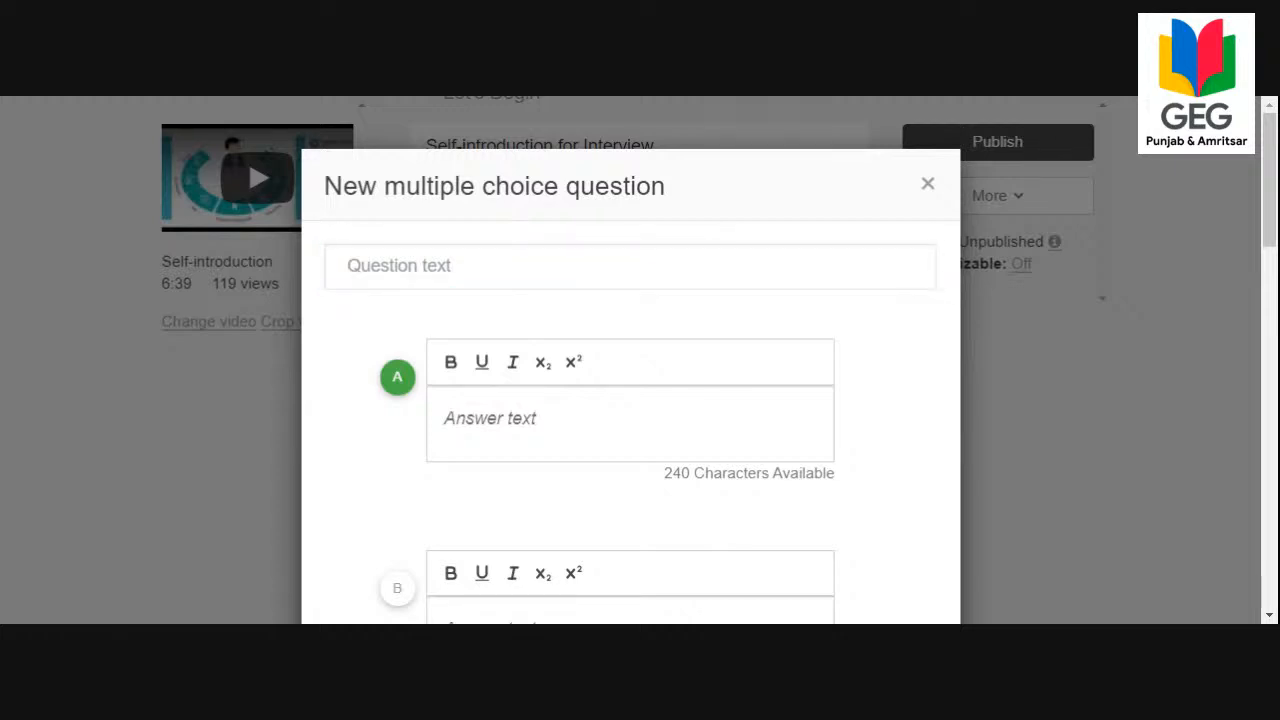
key("alt+Tab")
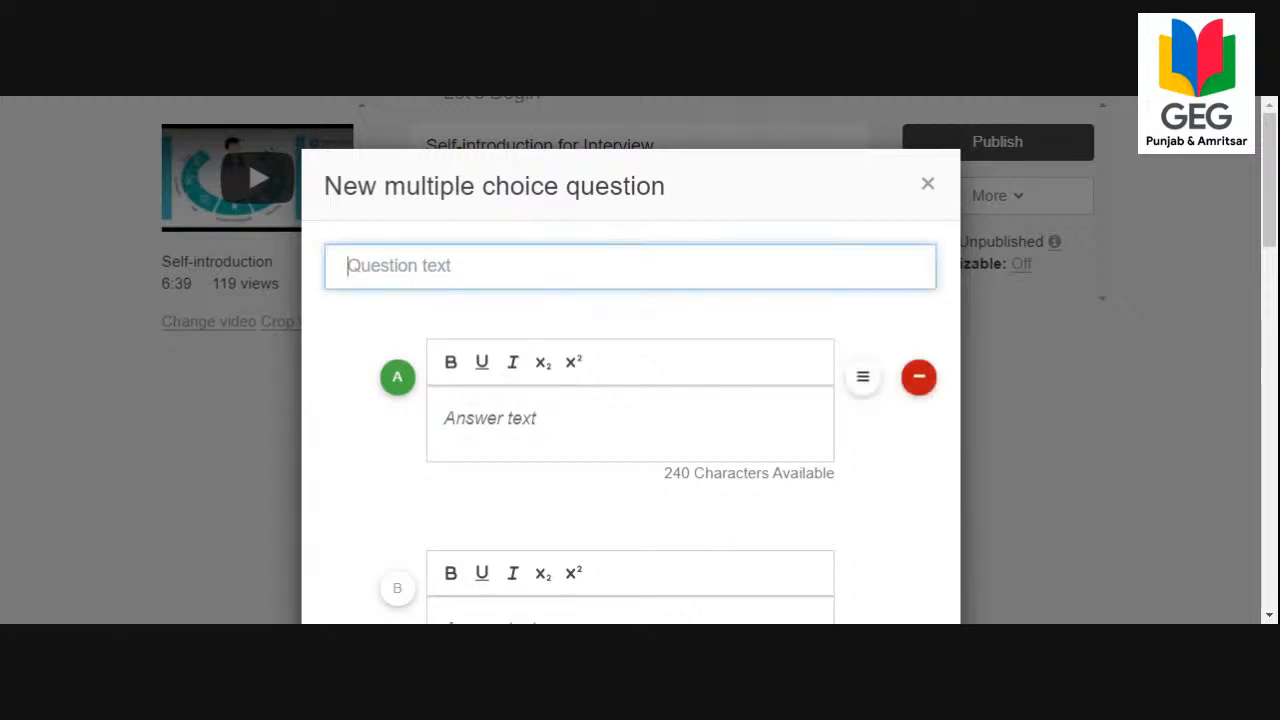
type("One should NOT use ___________________ to introduce himself.")
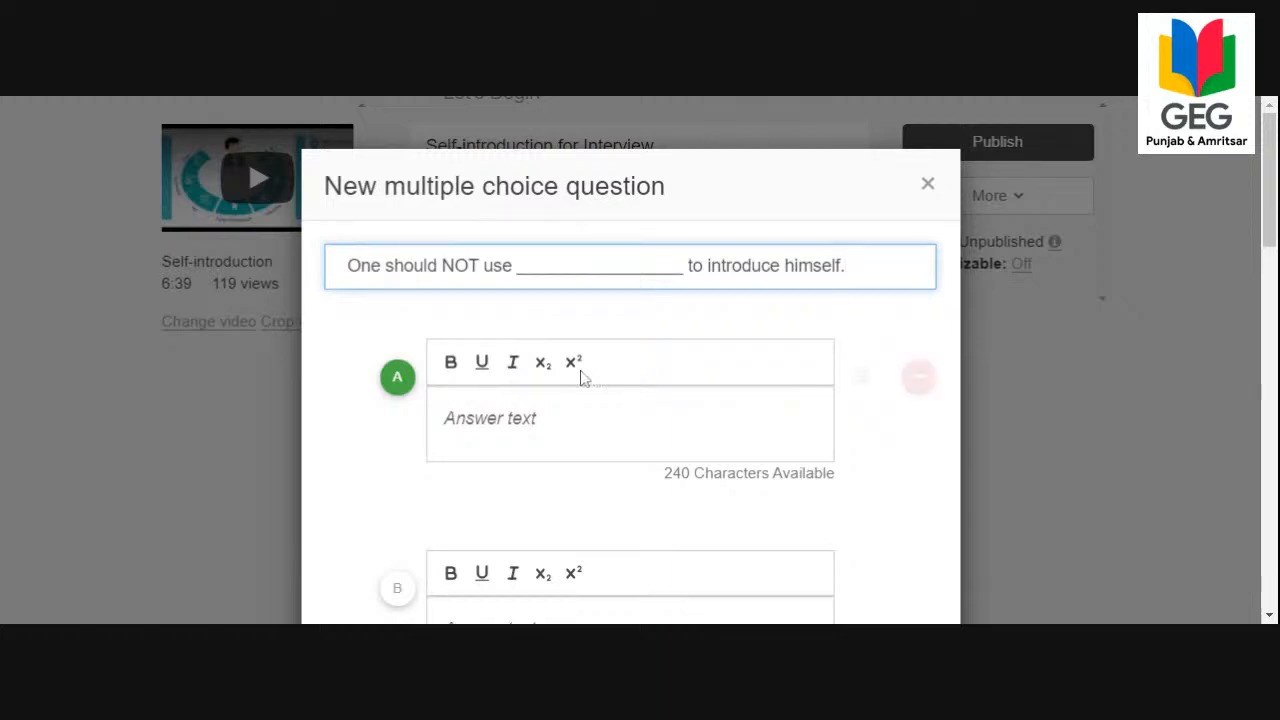
Try marking answer B as the correct answer and return the mark to answer A.
left_click(393, 590)
left_click(402, 384)
left_click(393, 590)
left_click(397, 380)
left_click(400, 590)
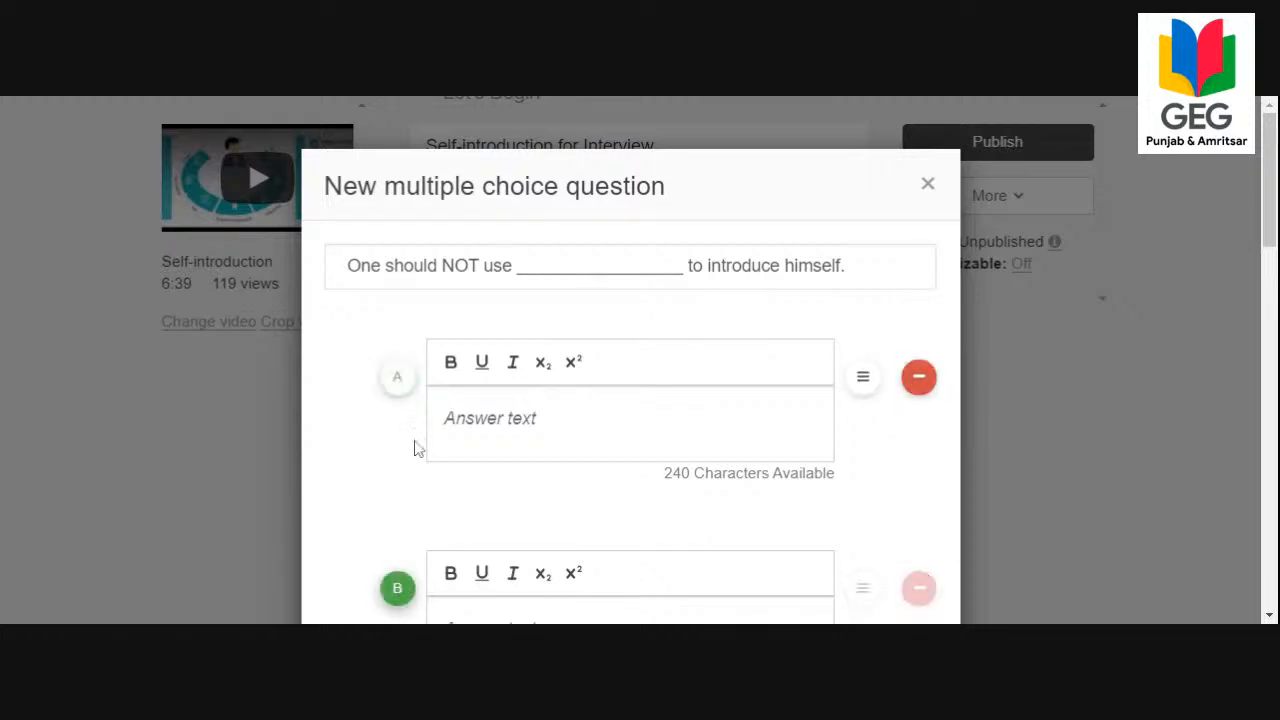
left_click(397, 386)
Enter "My self" as answer A and "I am" as answer B.
left_click(458, 418)
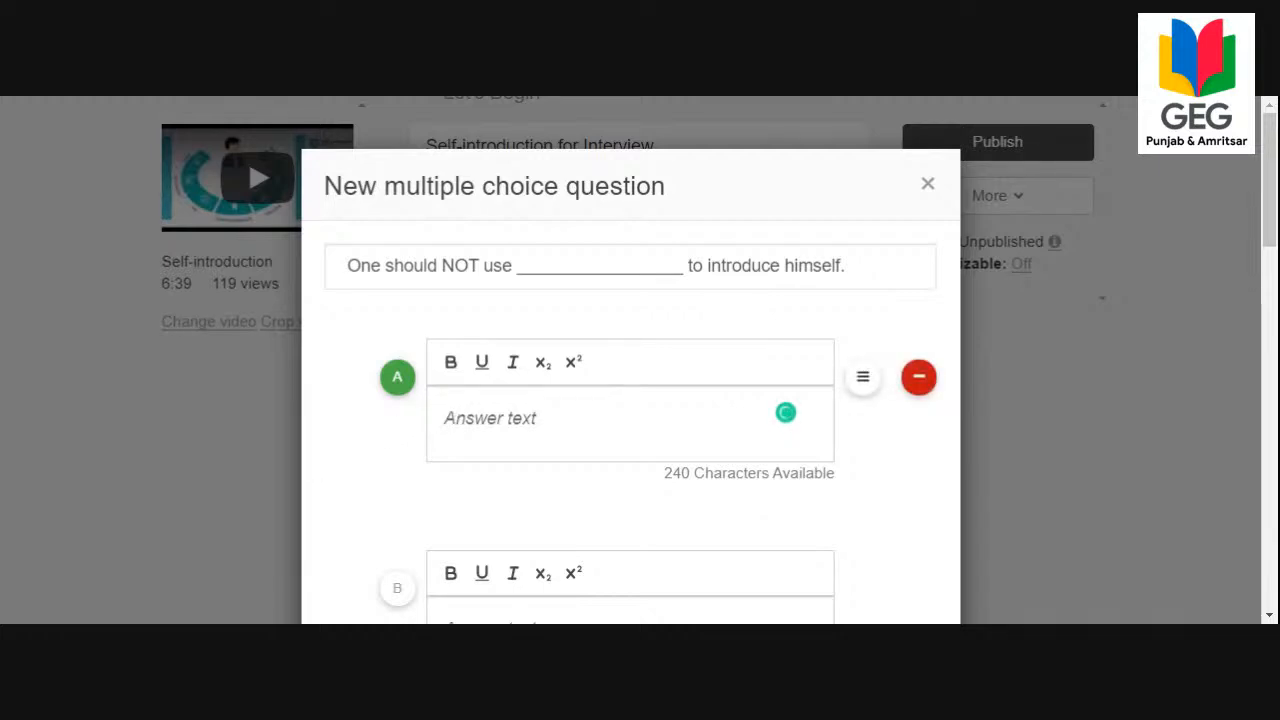
type("My self")
key("Return")
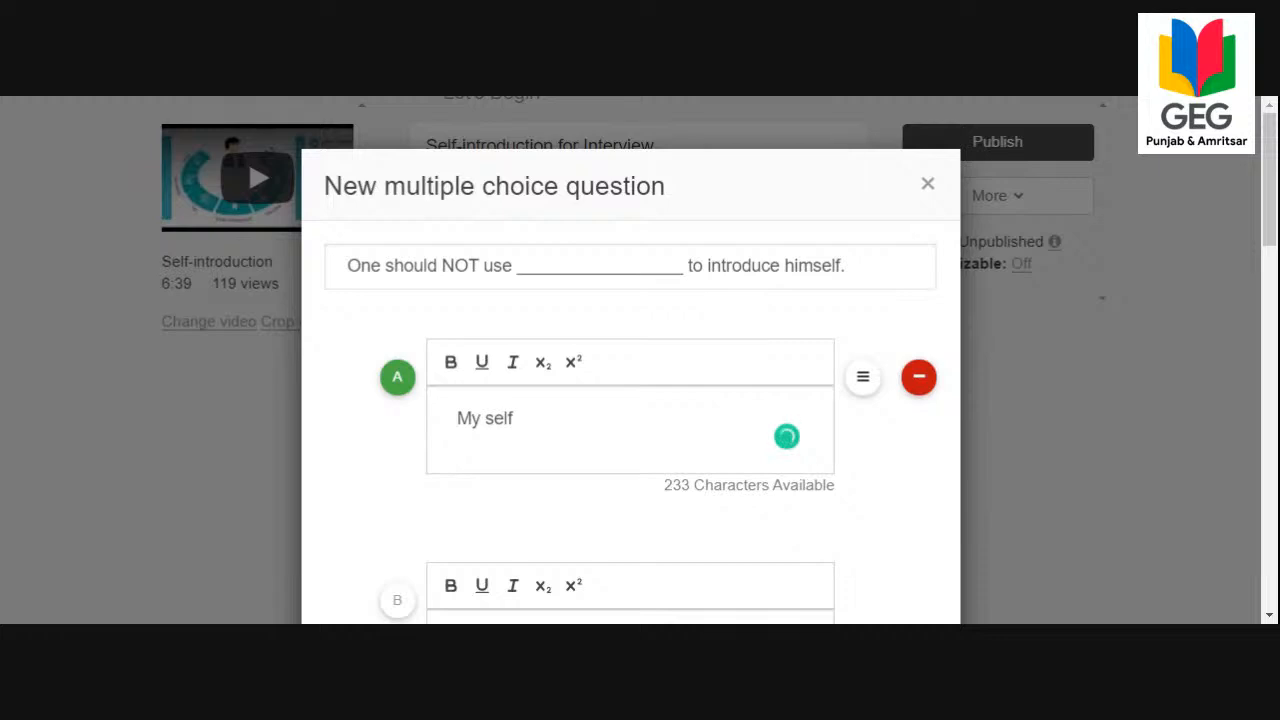
key("BackSpace")
scroll(550, 460, "down", 3)
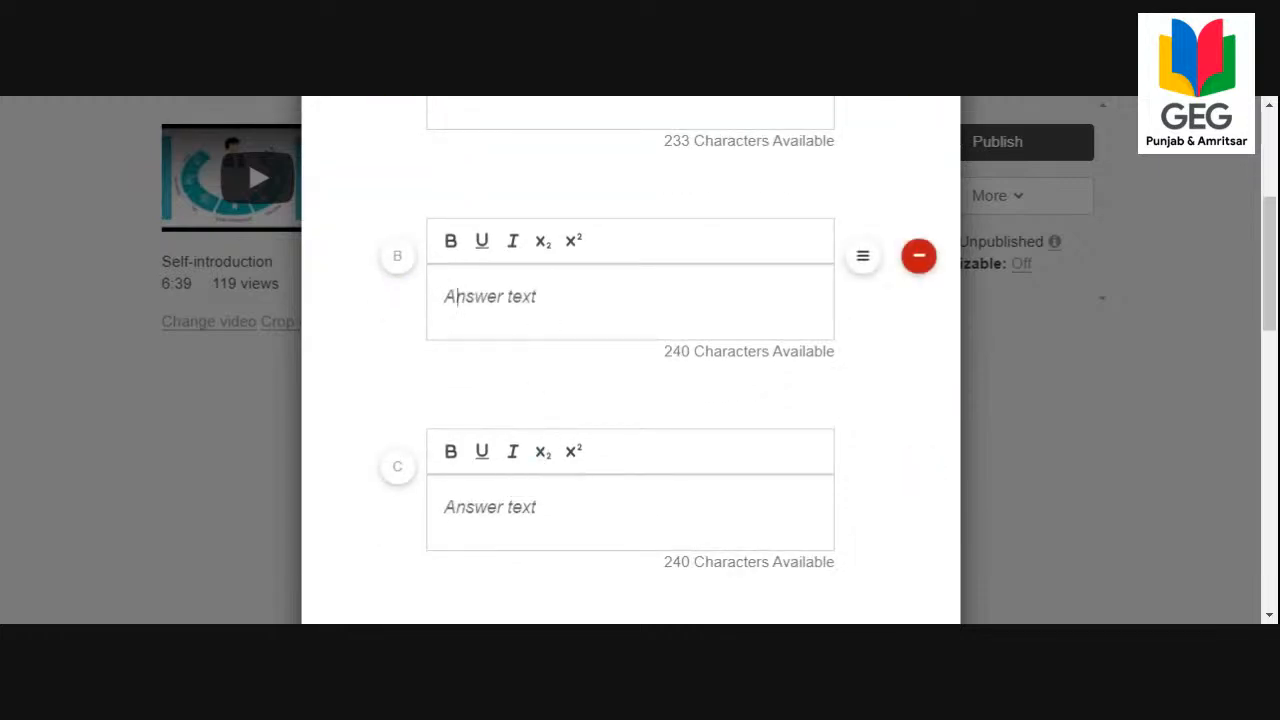
type("I am")
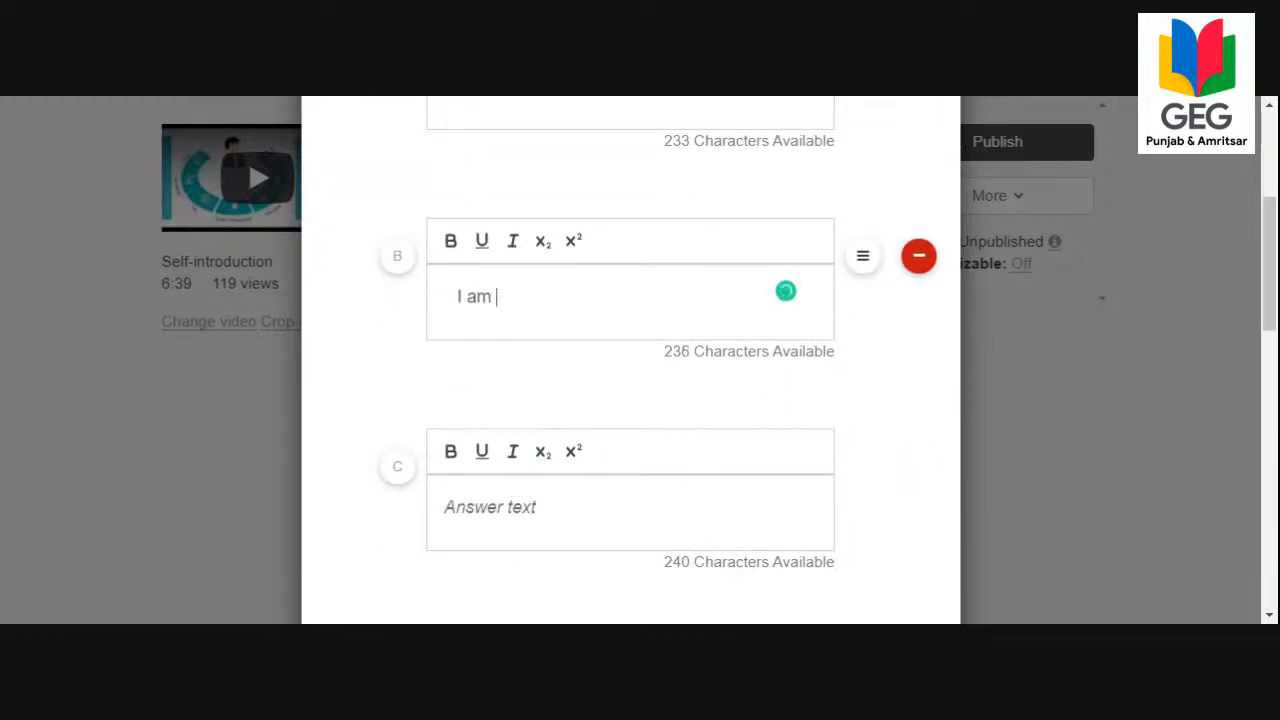
Enter "My name is" as answer C and "This is" as answer D.
left_click(460, 507)
type("My N")
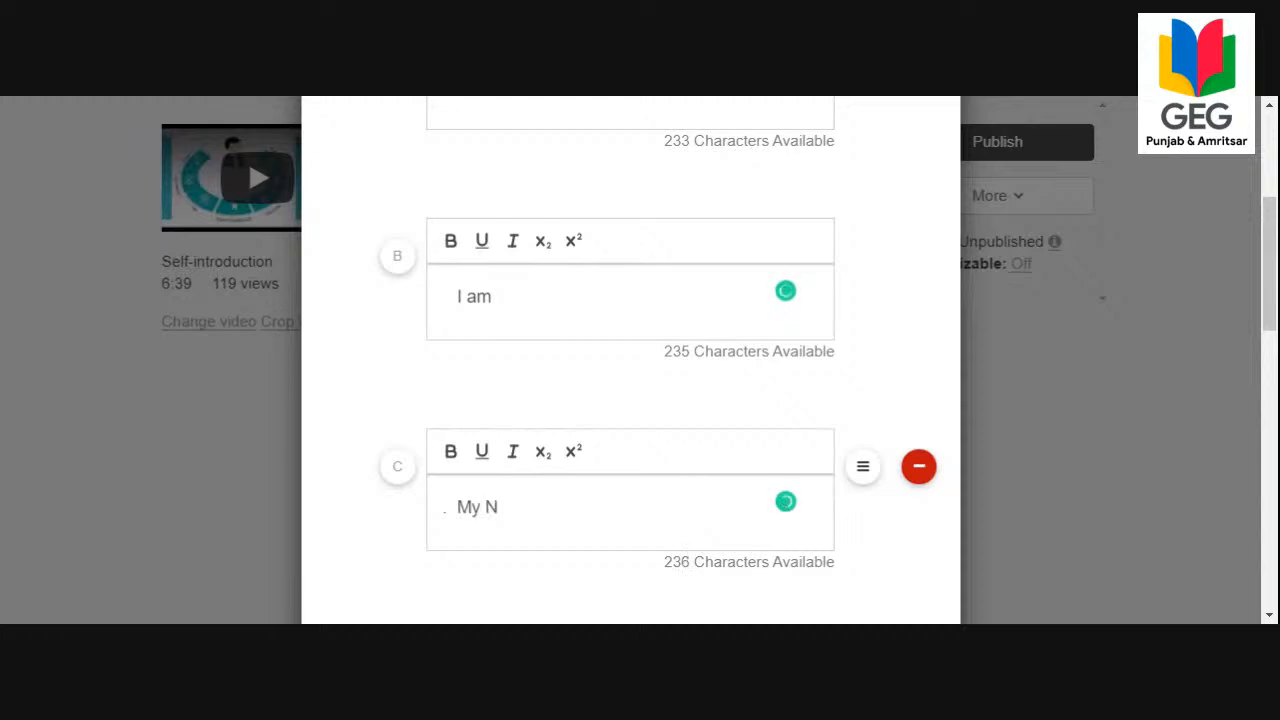
key("BackSpace")
type("name is")
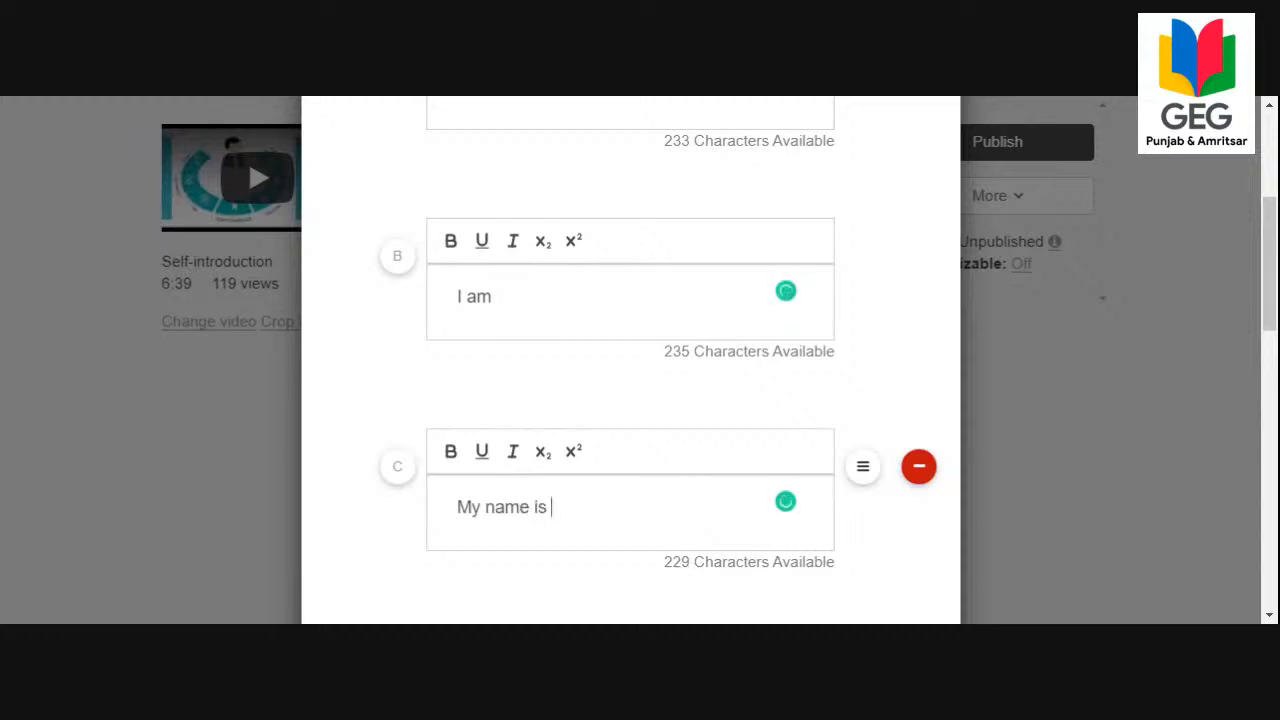
key("Return")
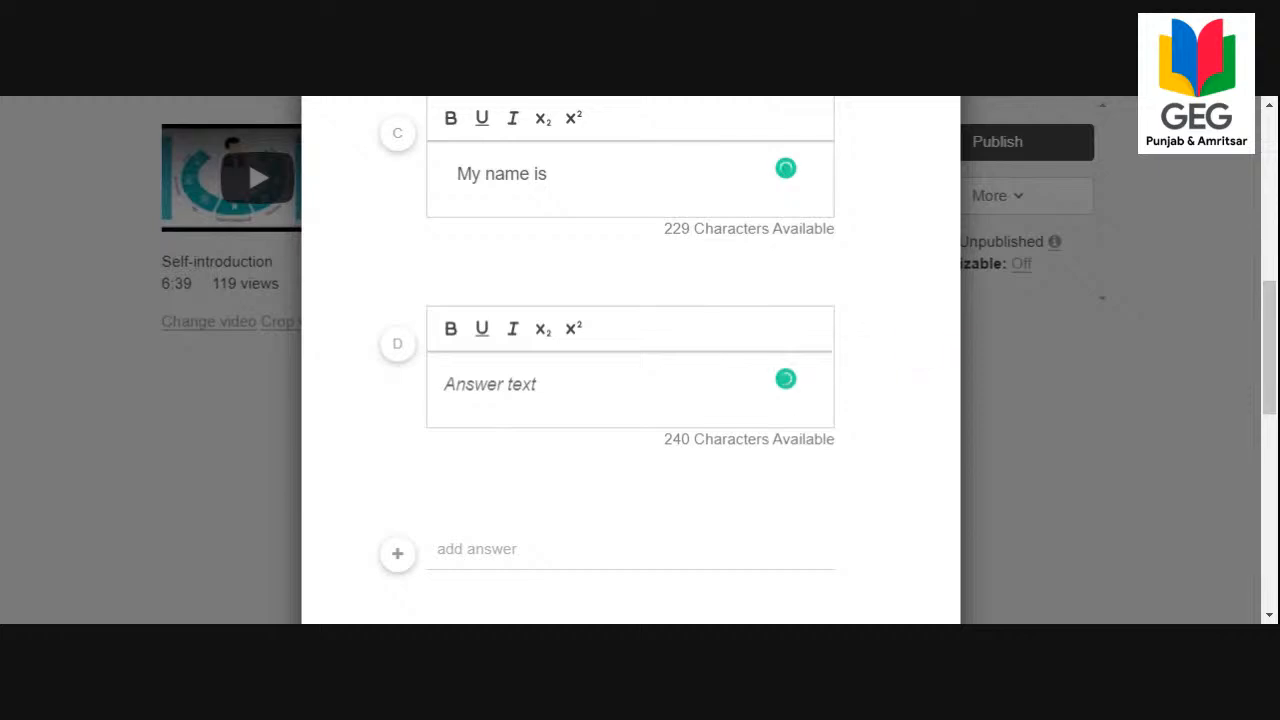
scroll(630, 360, "up", 3)
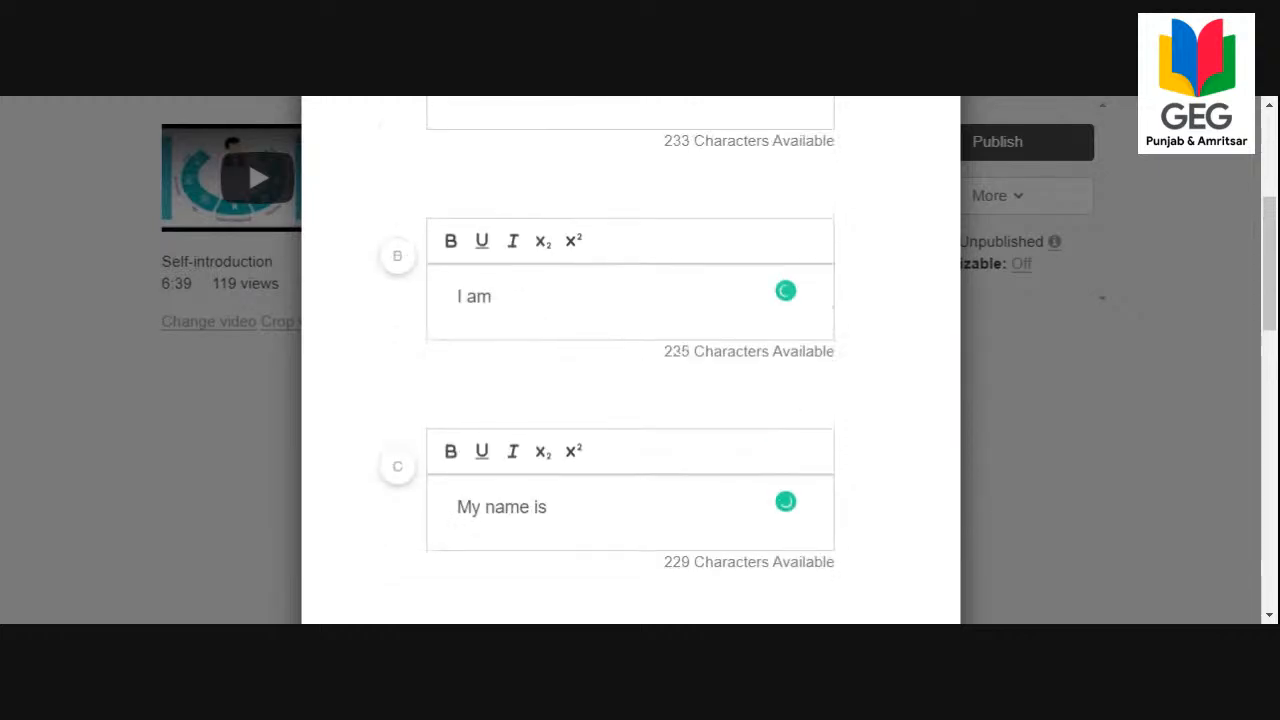
scroll(630, 360, "down", 3)
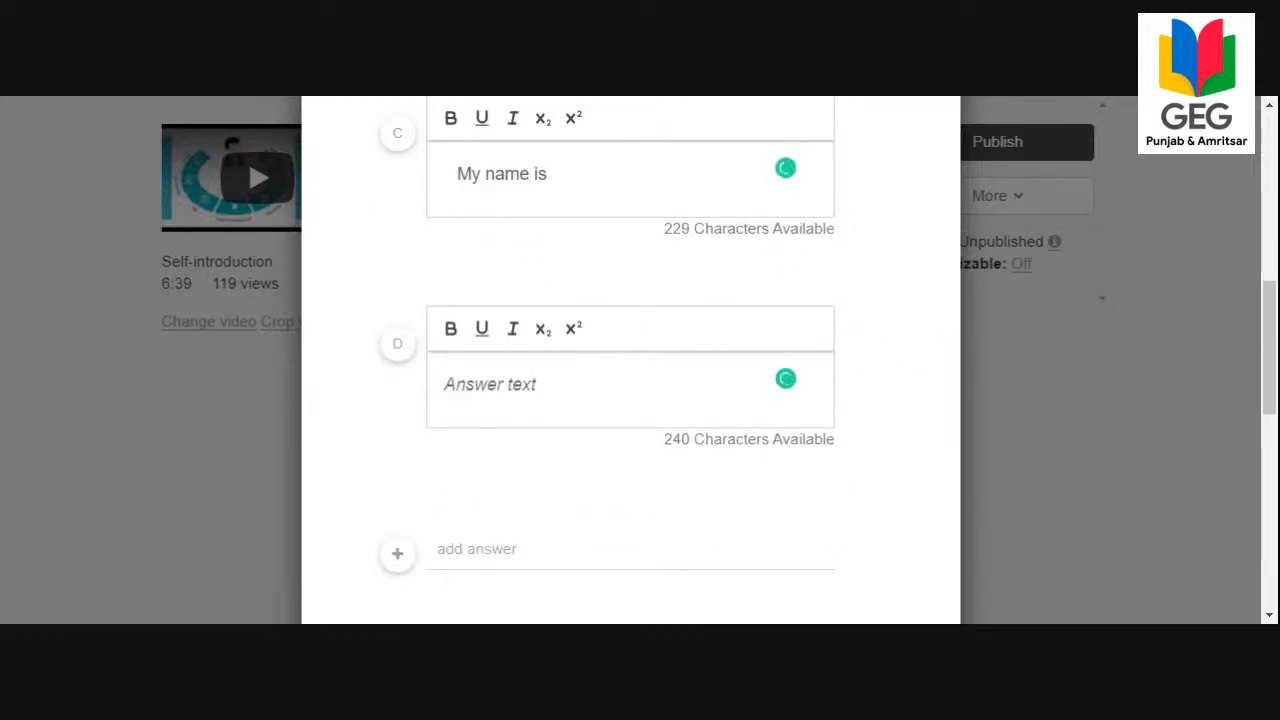
left_click(490, 385)
type("This is")
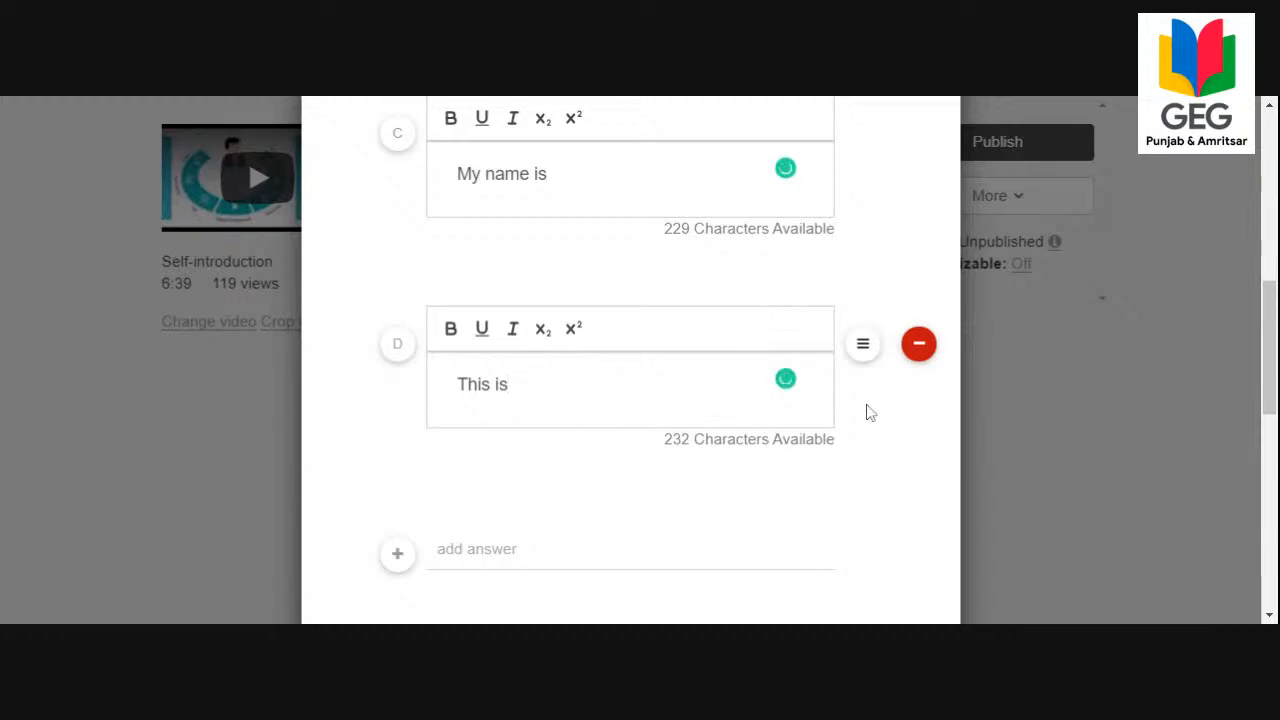
Examine the entered answers, the option for deleting an answer and the Video hint timecode setting.
scroll(868, 412, "up", 3)
scroll(868, 412, "down", 3)
scroll(886, 391, "up", 3)
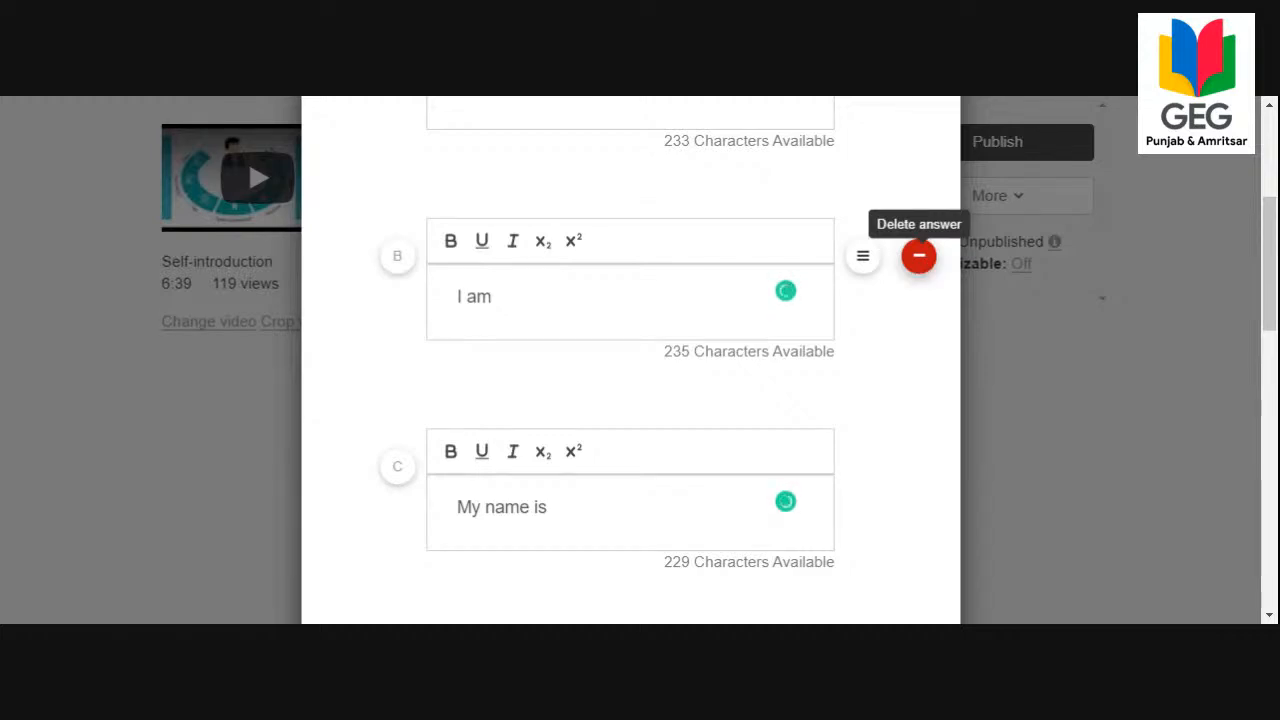
left_click(918, 256)
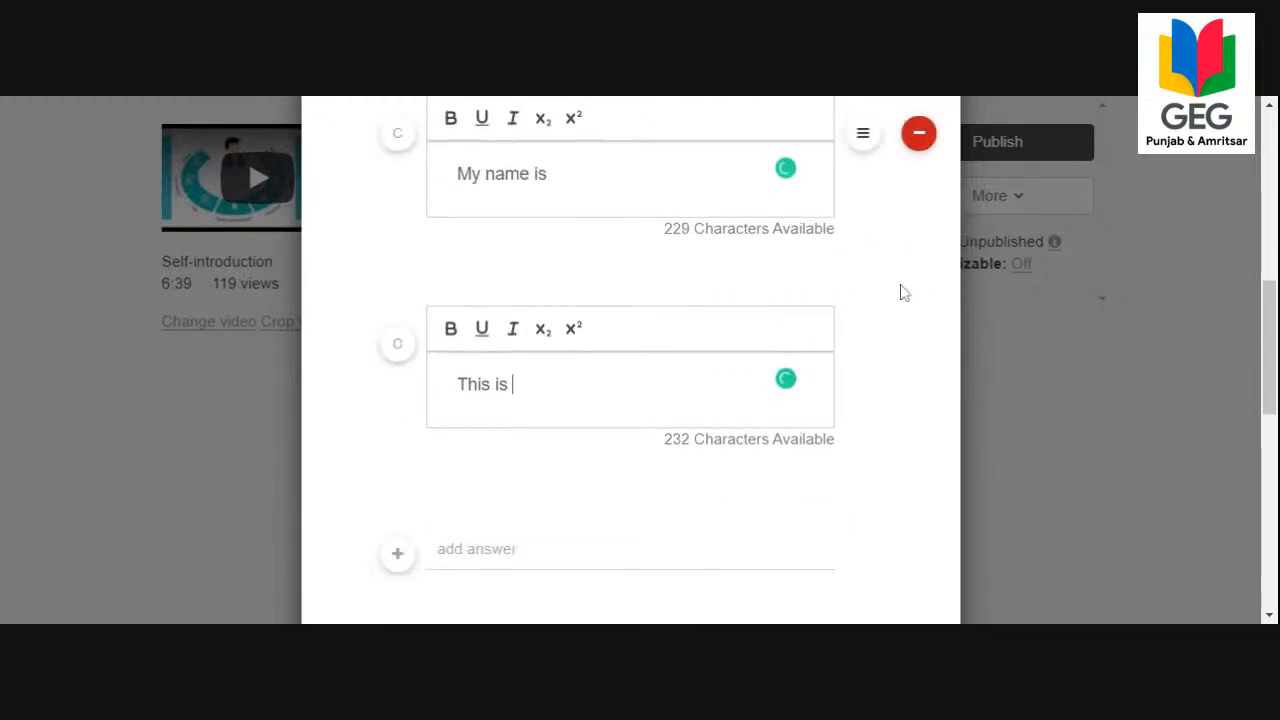
scroll(403, 580, "down", 3)
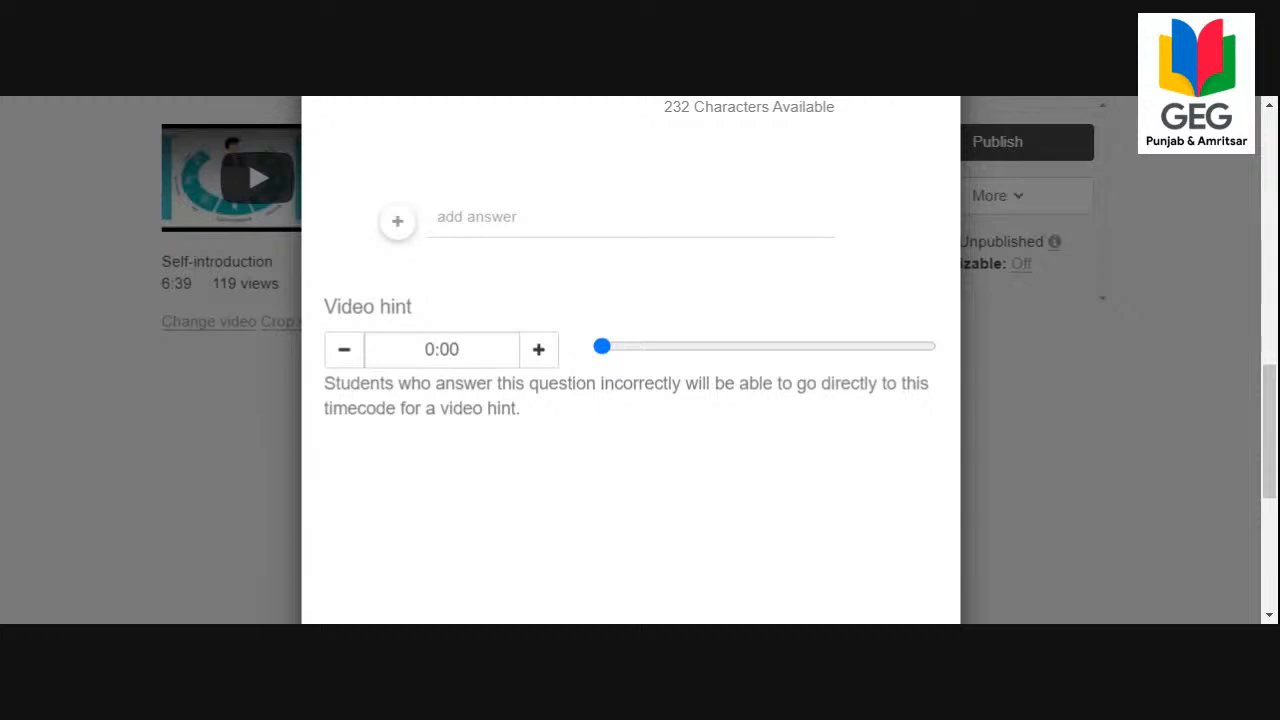
scroll(630, 360, "up", 3)
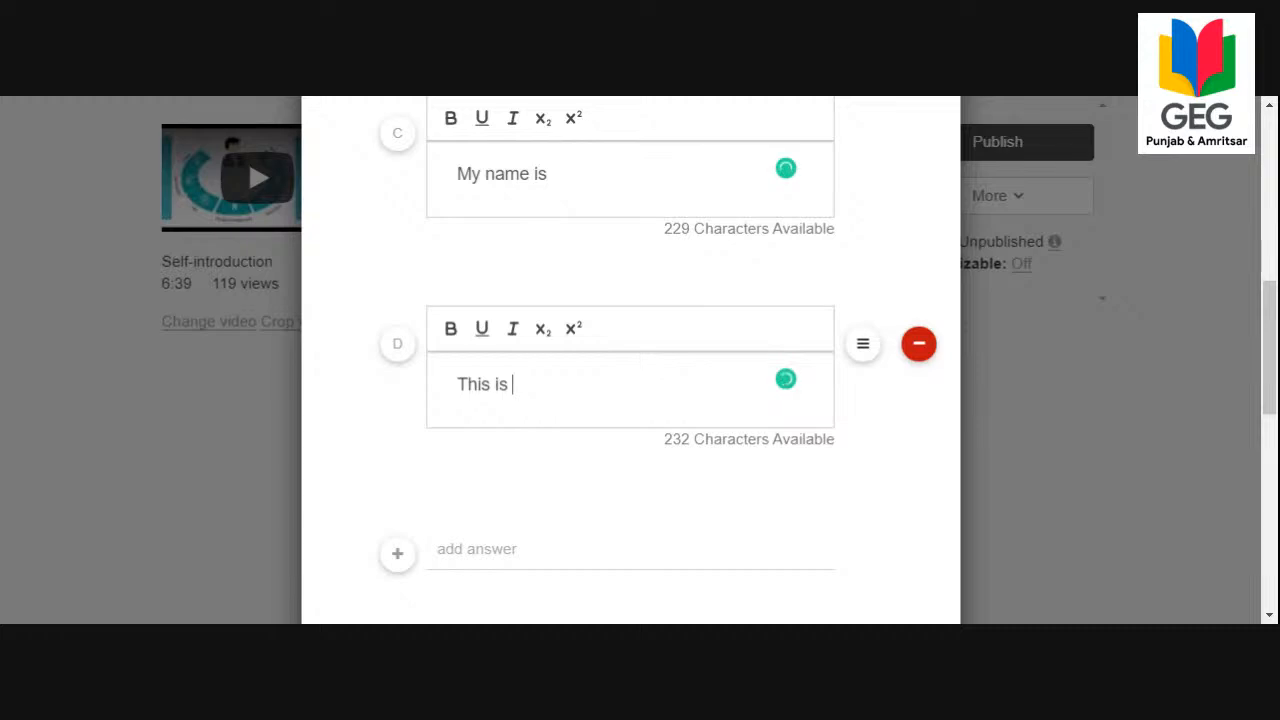
scroll(646, 354, "up", 6)
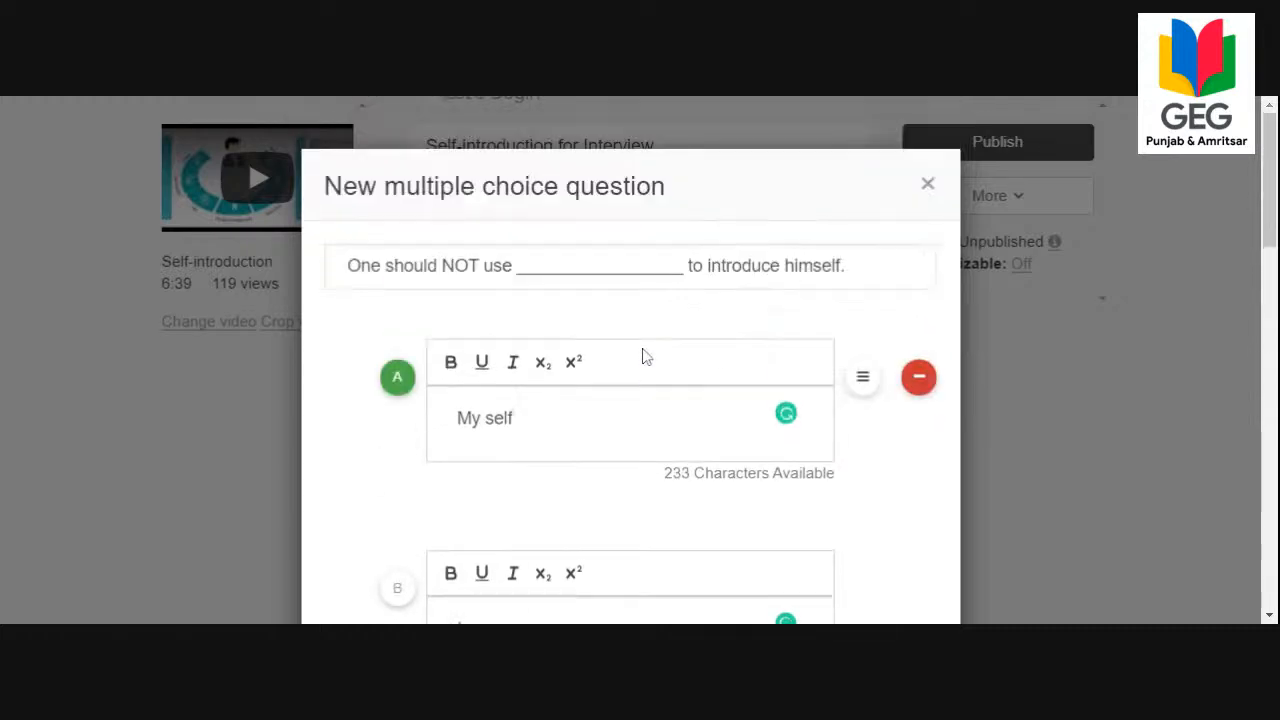
Save the multiple choice question about introducing oneself.
scroll(646, 354, "down", 8)
scroll(644, 355, "down", 5)
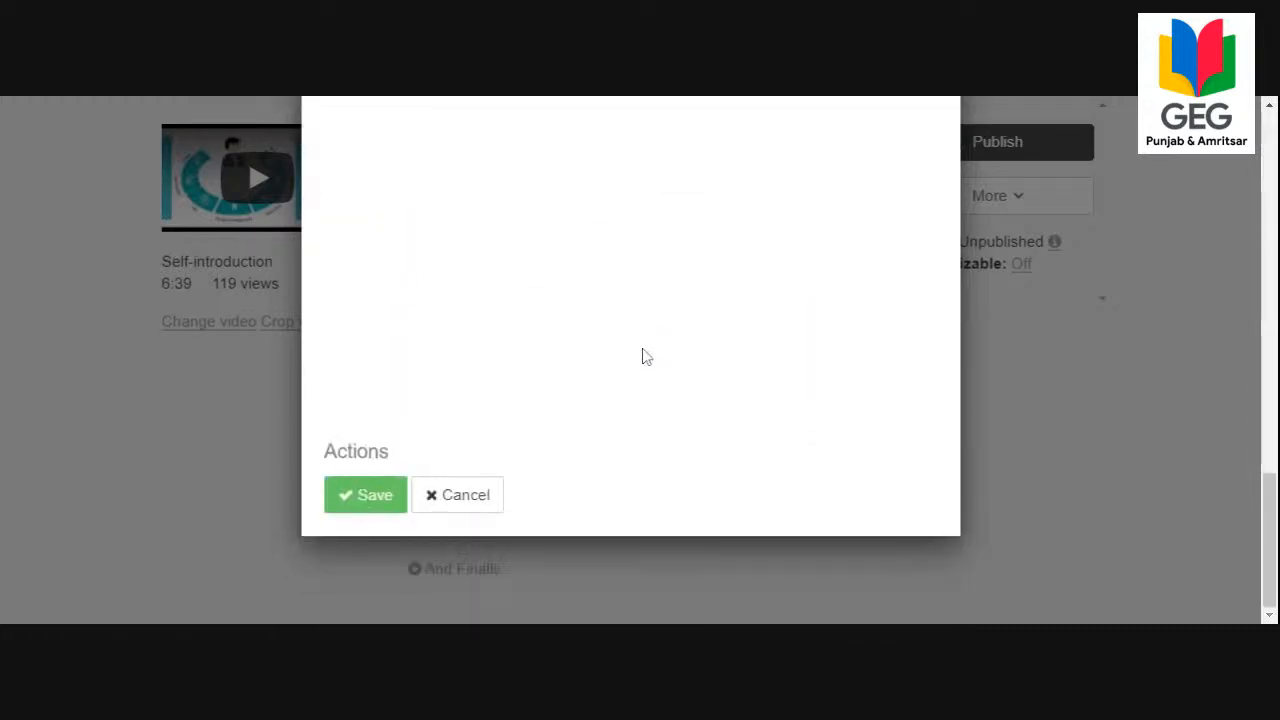
left_click(362, 498)
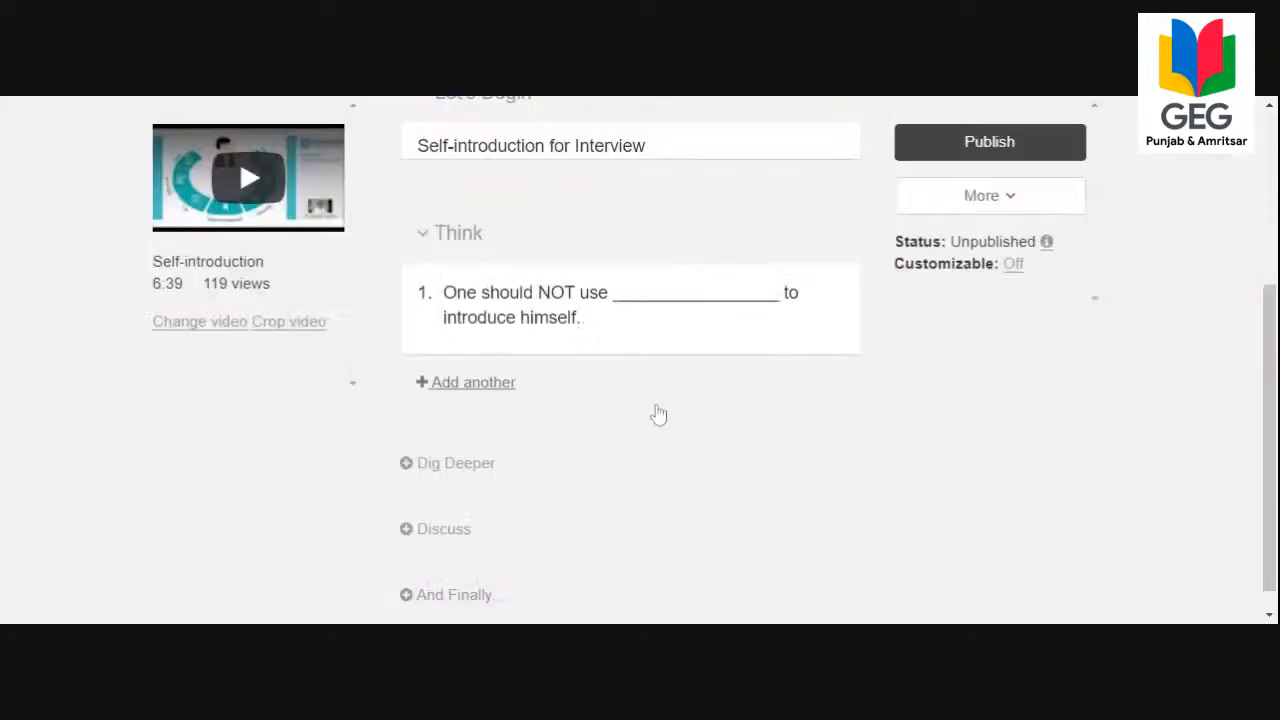
Add another multiple choice question to the Think section with the copied text "Which statement is correct?".
left_click(470, 385)
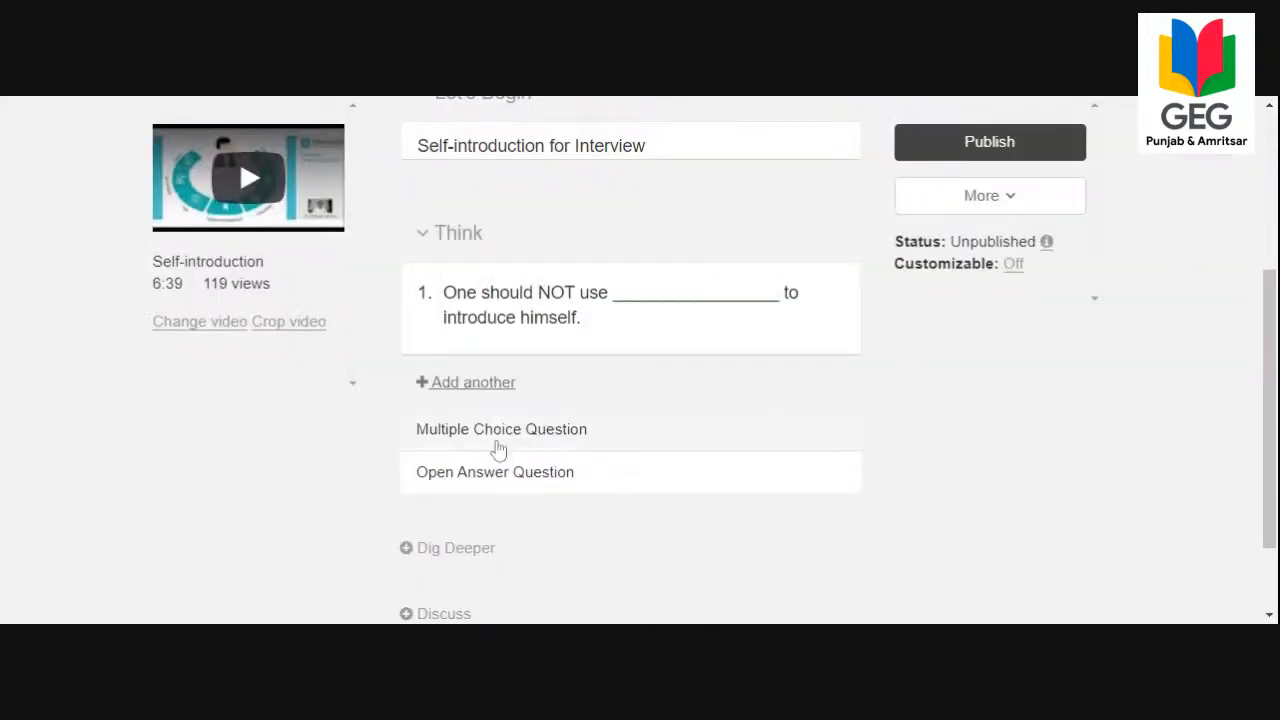
left_click(500, 432)
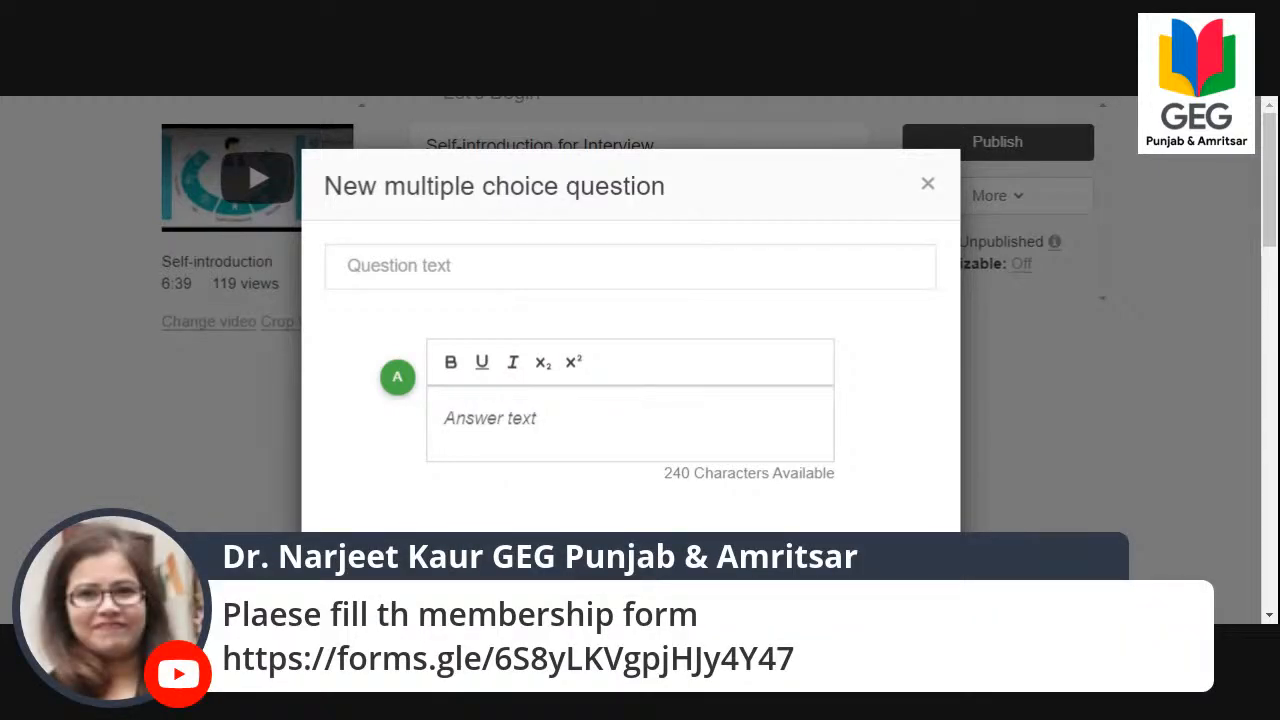
key("alt+Tab")
type("Which statement is correct?")
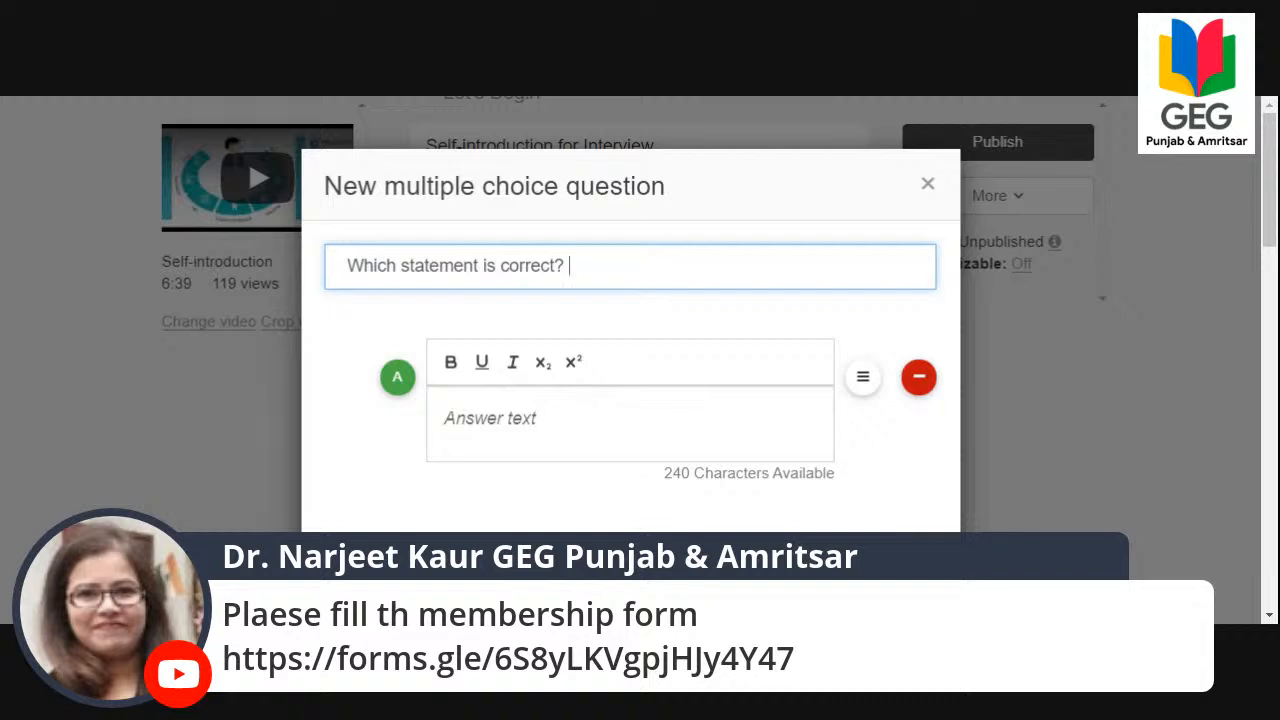
Enter "My father's name is" as answer A and "My father name is" as answer B, without a trailing line break.
left_click(785, 412)
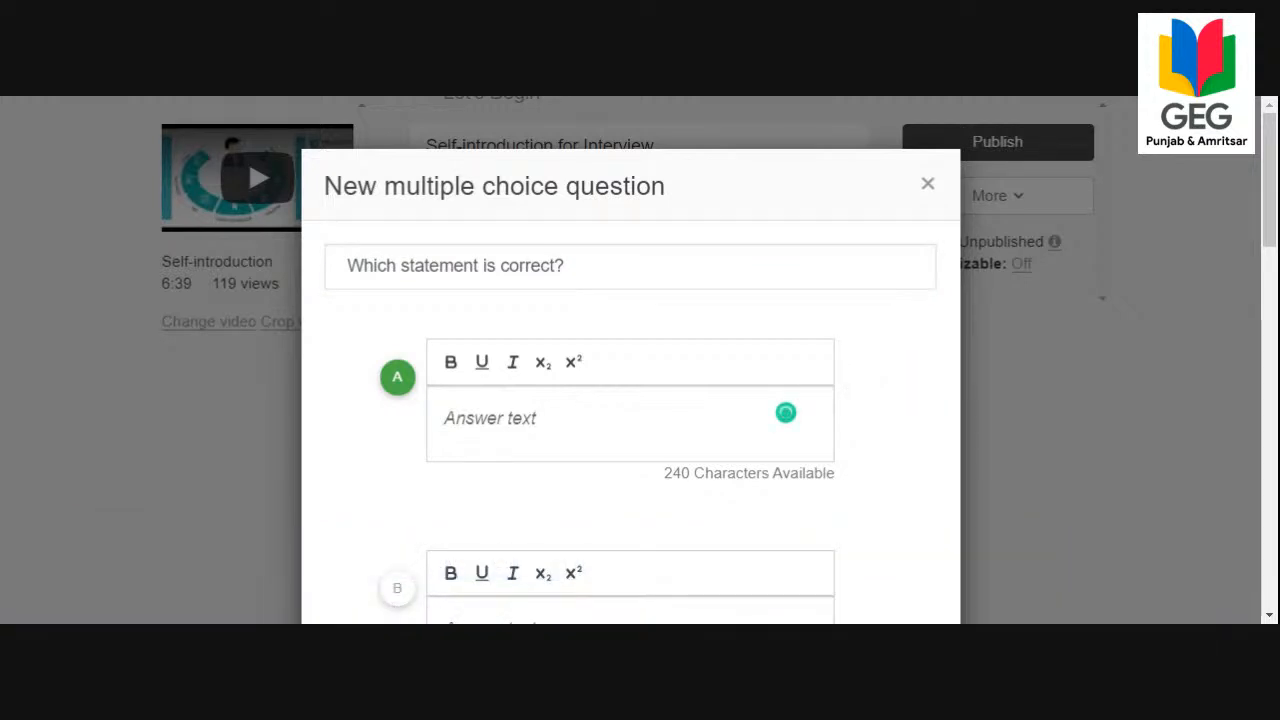
type("My father’s name is")
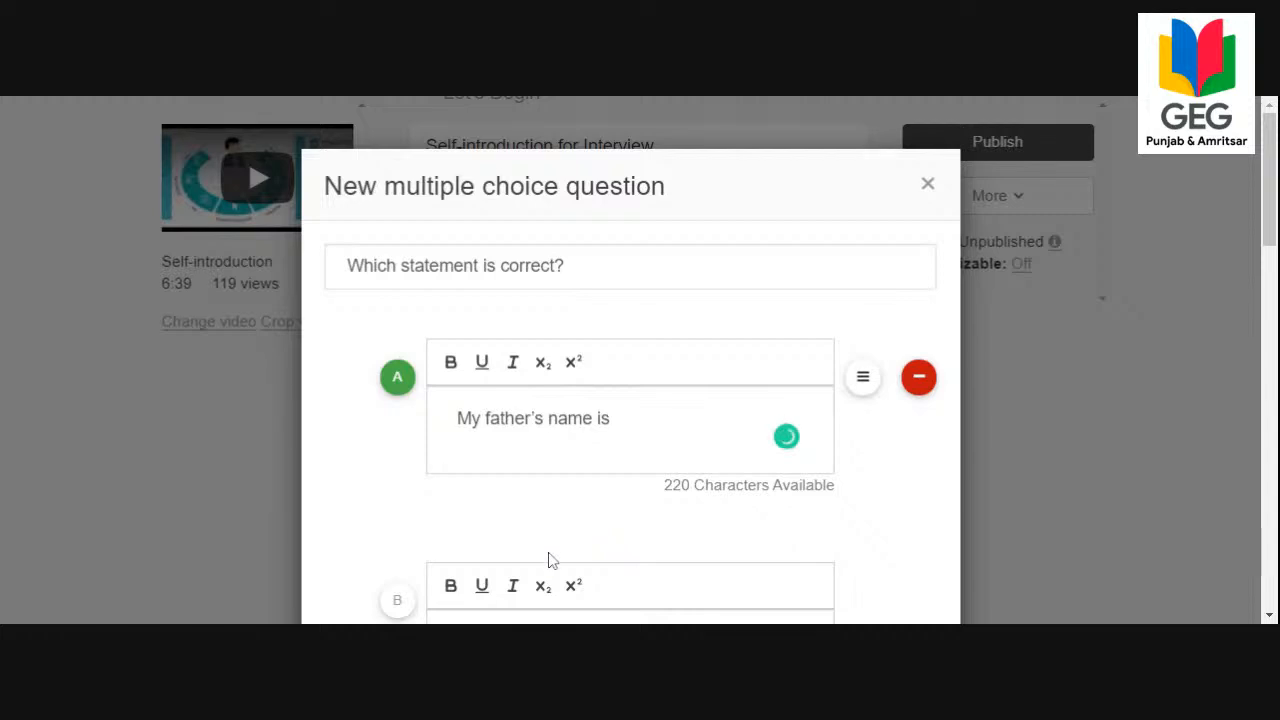
scroll(557, 480, "down", 3)
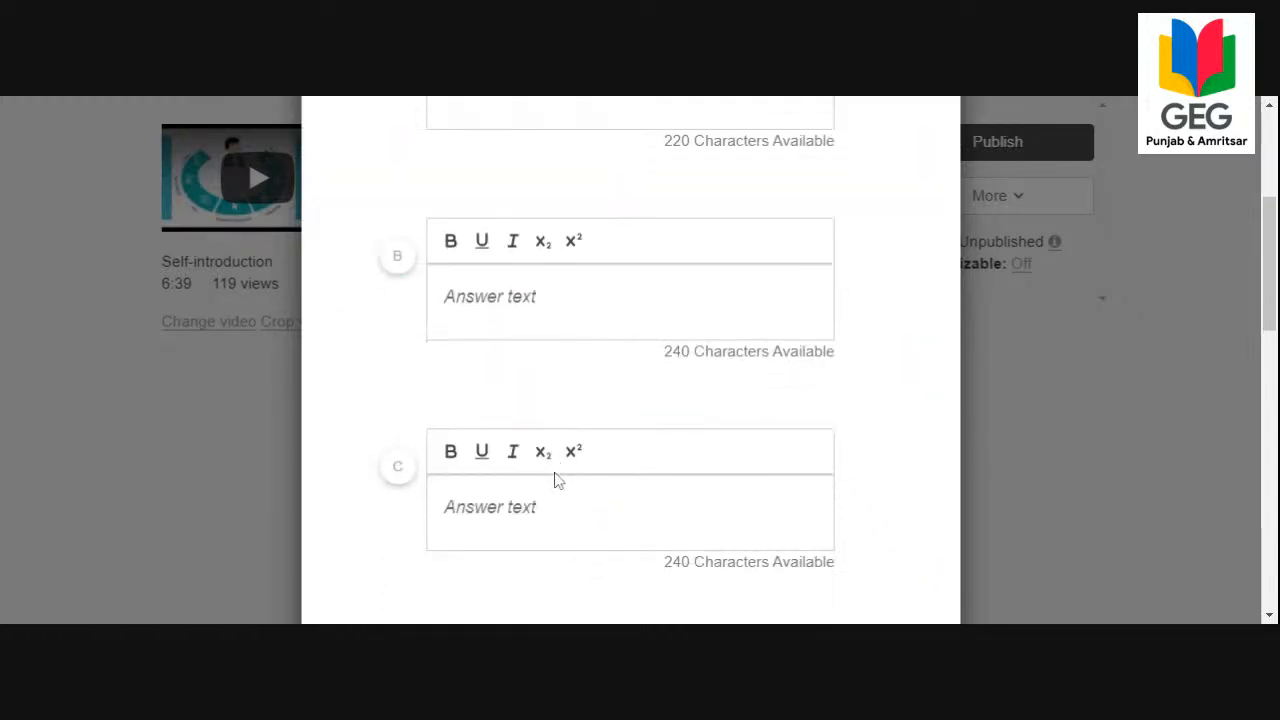
left_click(786, 290)
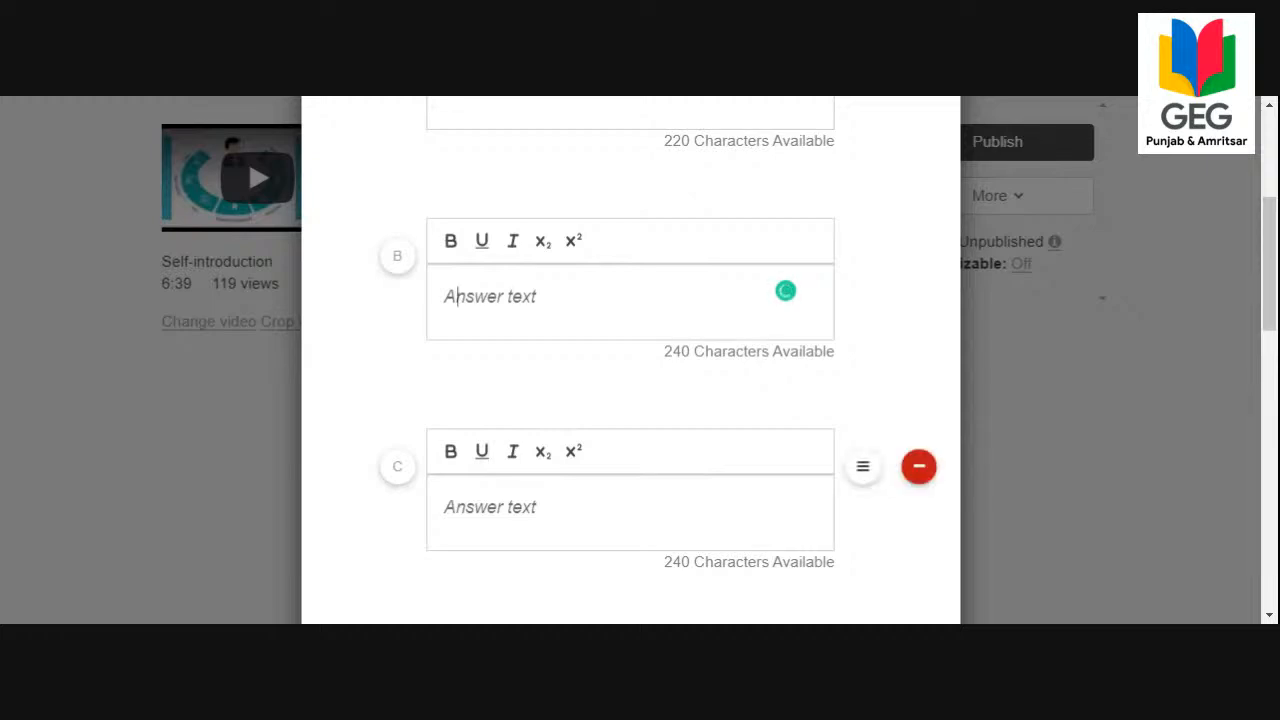
type("My father name is")
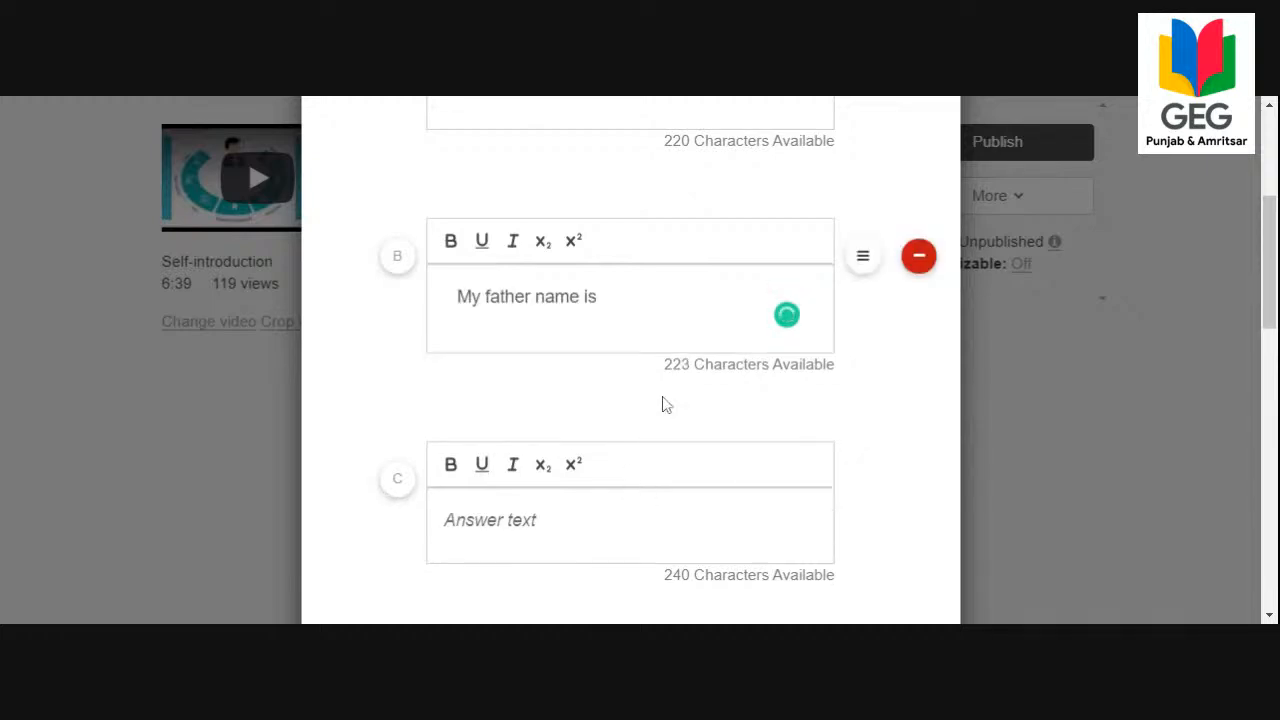
key("BackSpace")
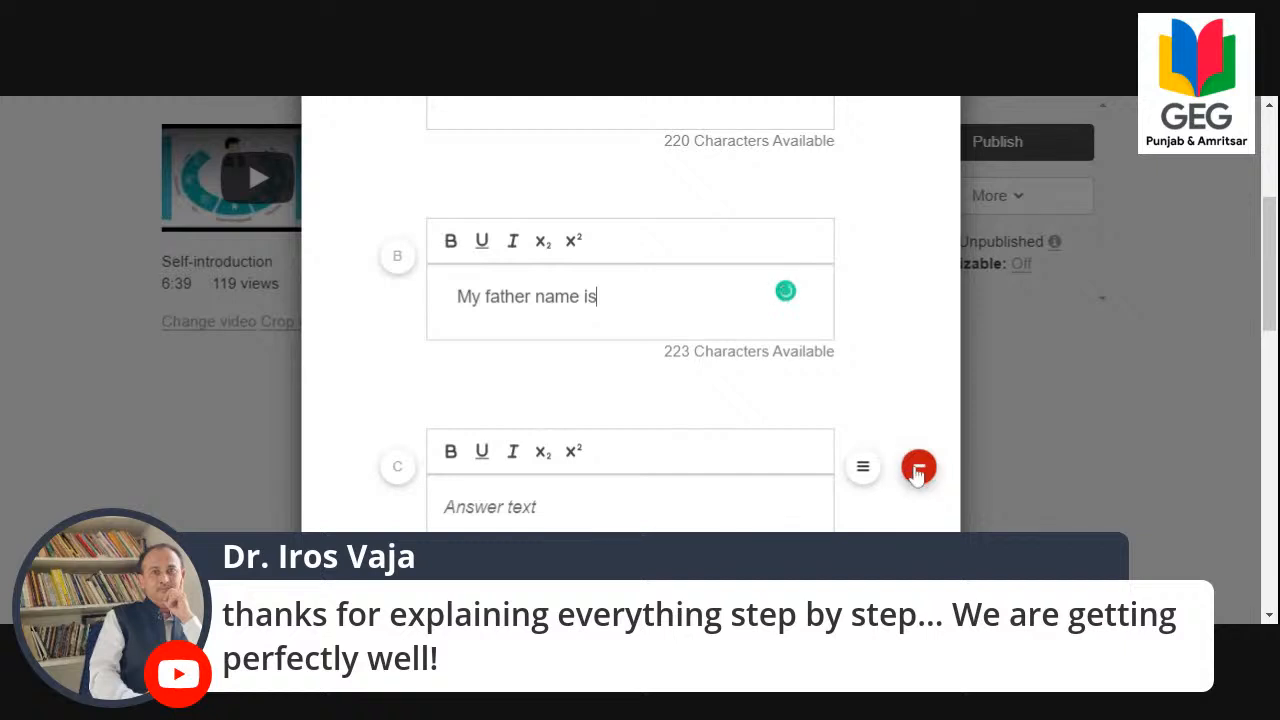
Delete the empty answers below B and save the multiple choice question "Which statement is correct?".
left_click(916, 473)
left_click(915, 474)
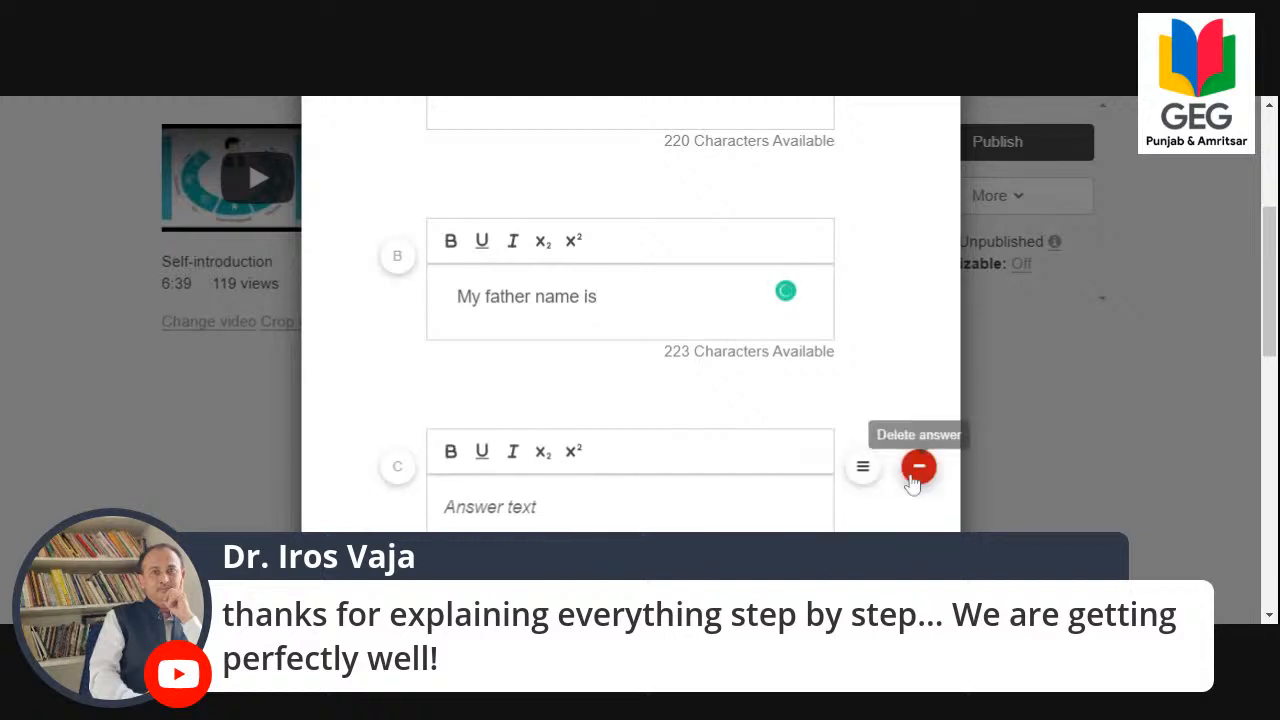
left_click(912, 478)
left_click(913, 479)
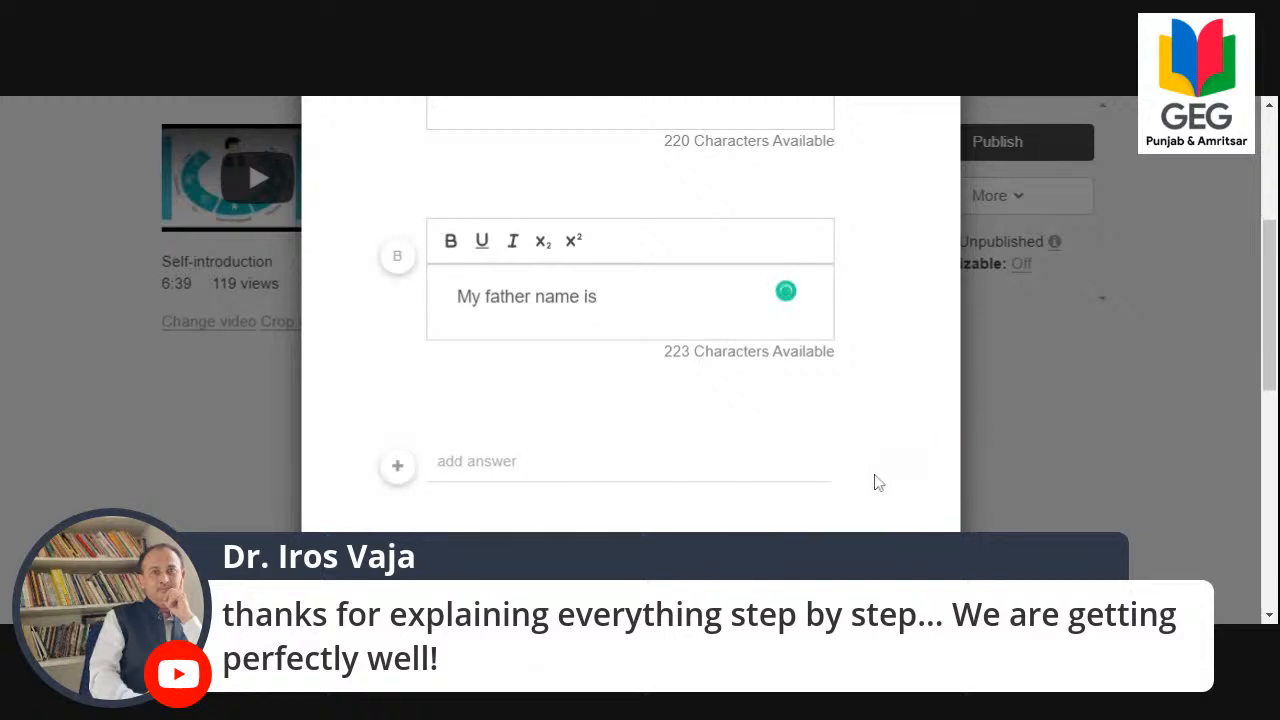
scroll(800, 471, "up", 4)
scroll(685, 472, "down", 6)
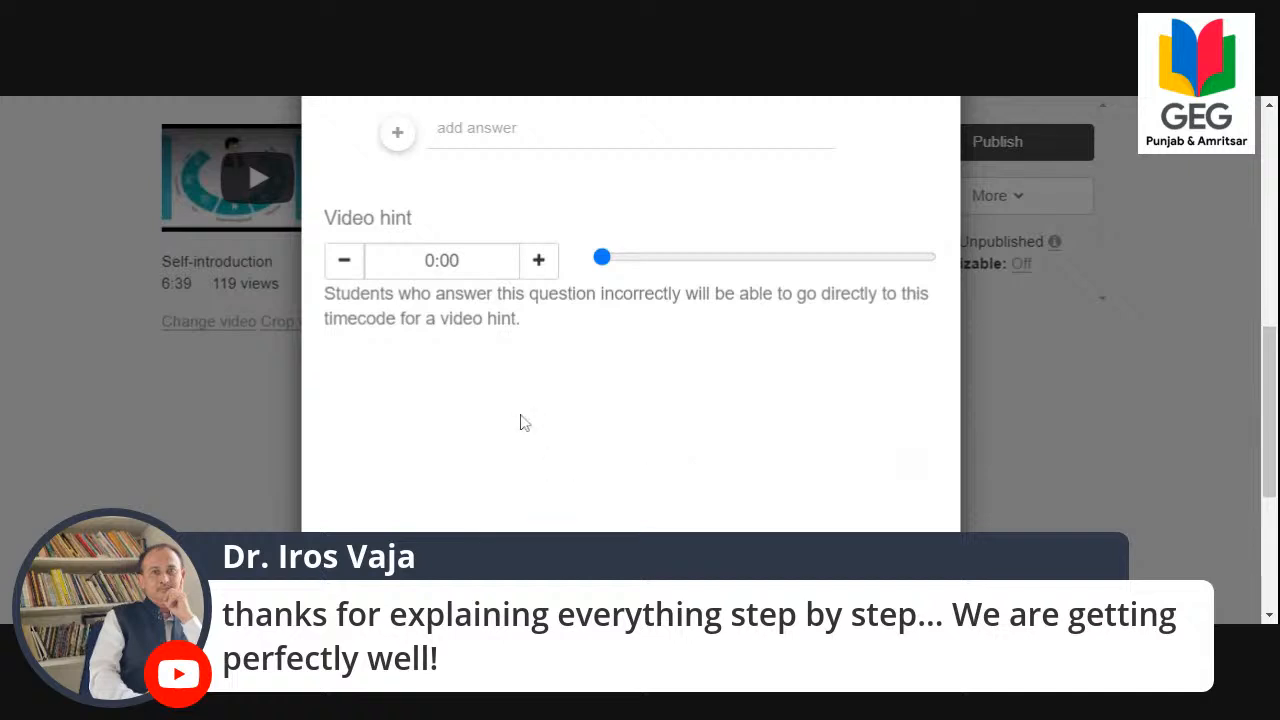
scroll(450, 440, "down", 4)
left_click(346, 495)
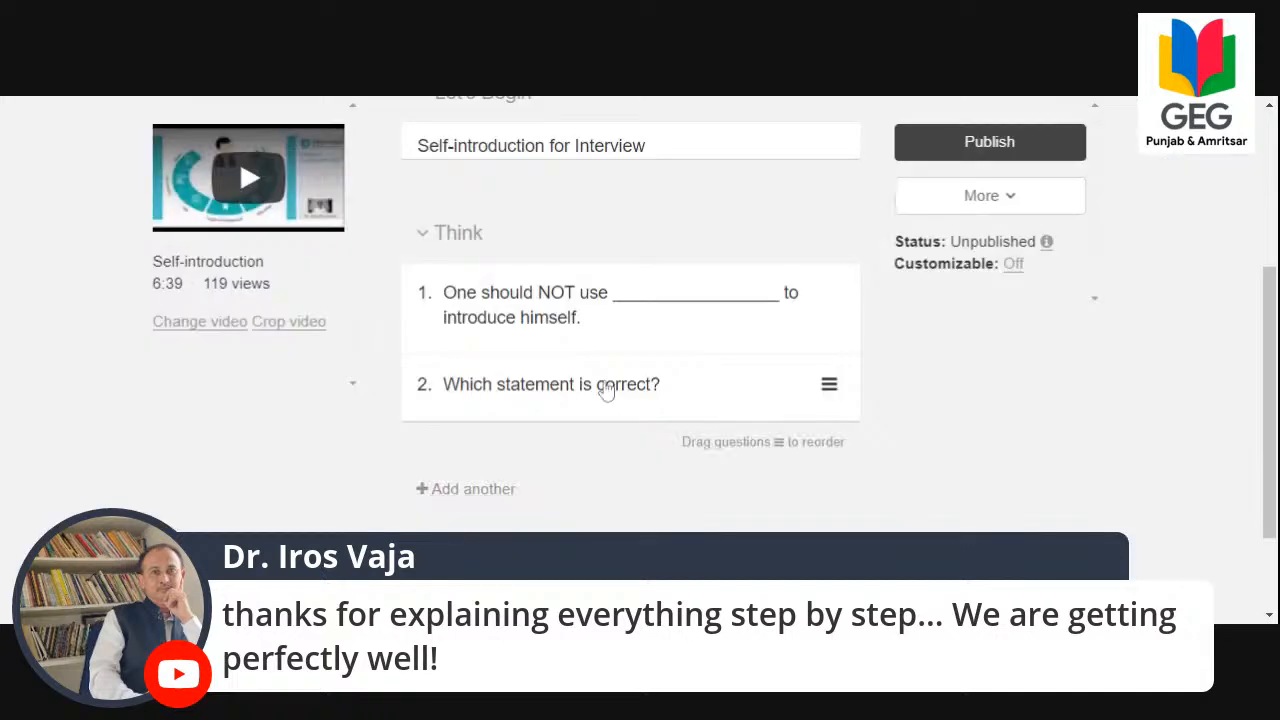
Add an open answer question to the Think section with the copied text "Write the script of your self-Introduction." and save it.
left_click(506, 491)
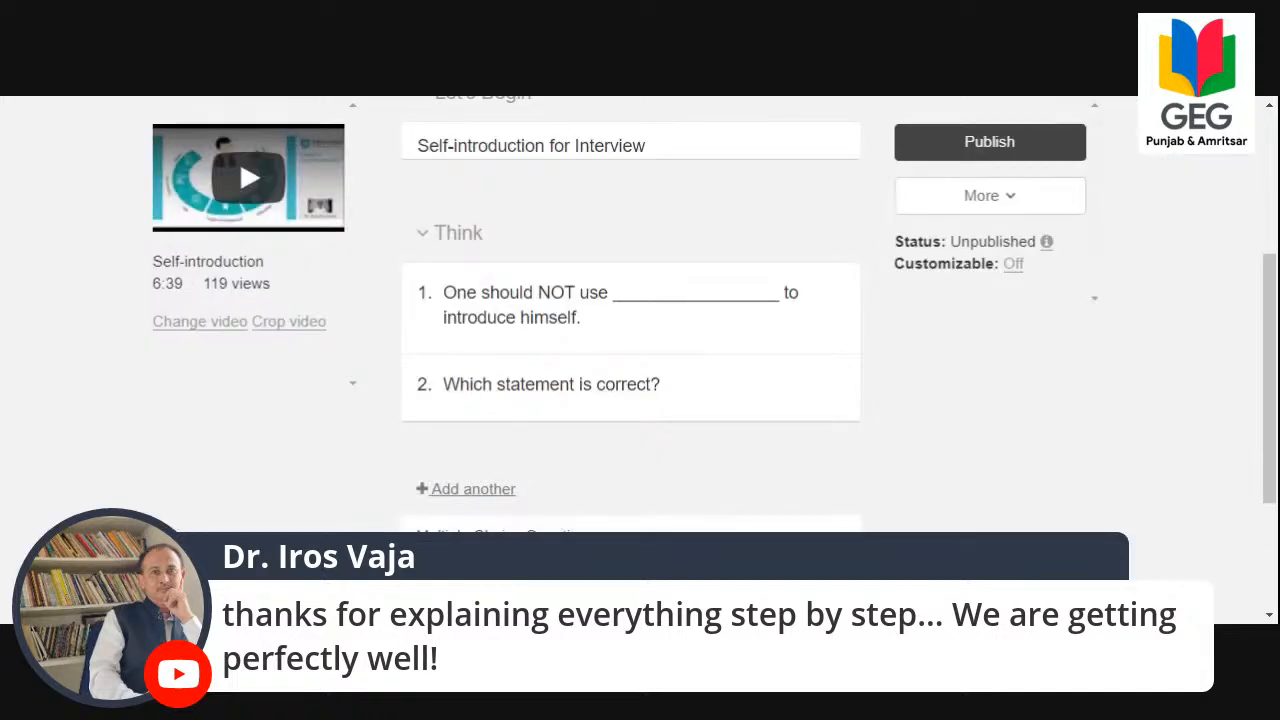
left_click(466, 572)
left_click(474, 275)
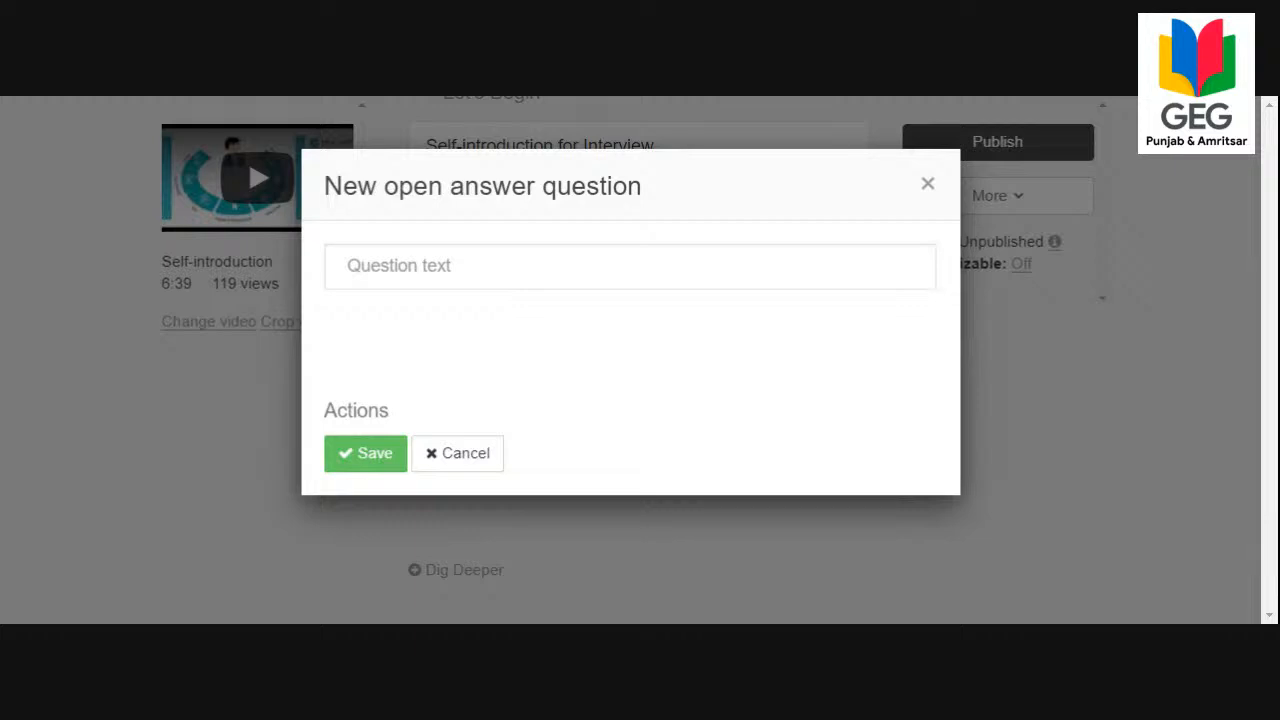
key("alt+Tab")
type("Write the script of your self-Introduction.")
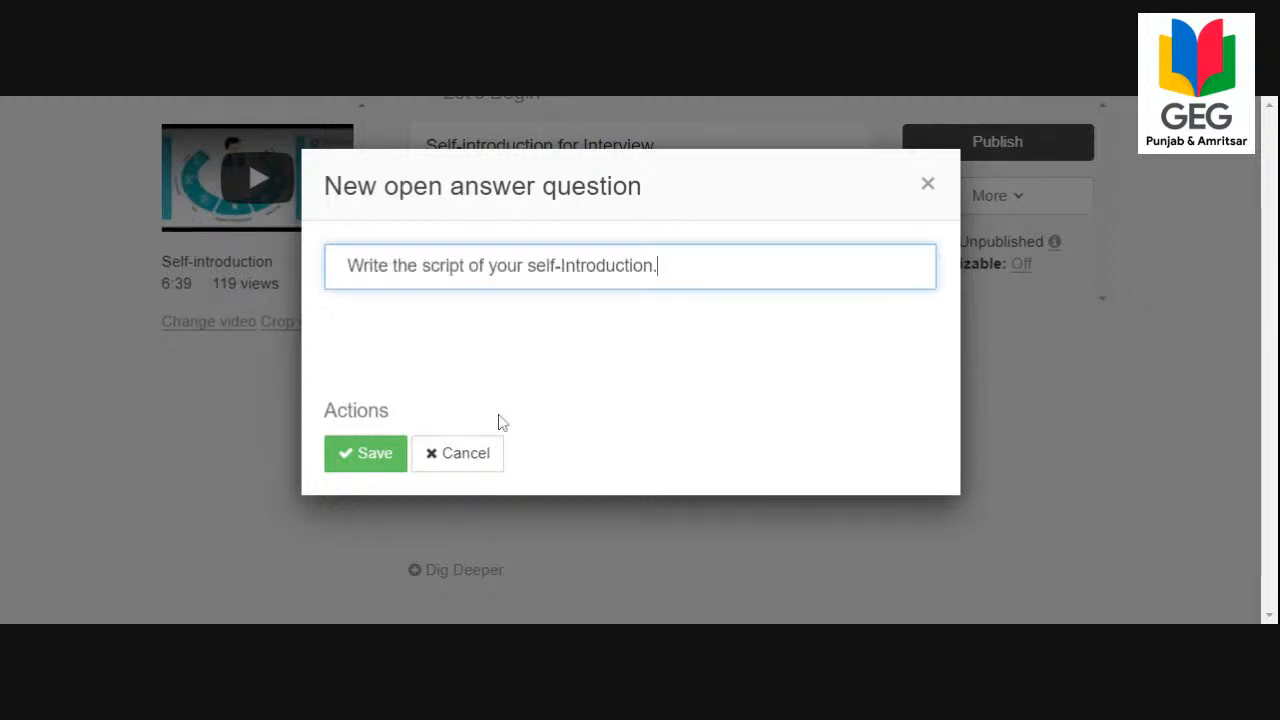
left_click(364, 453)
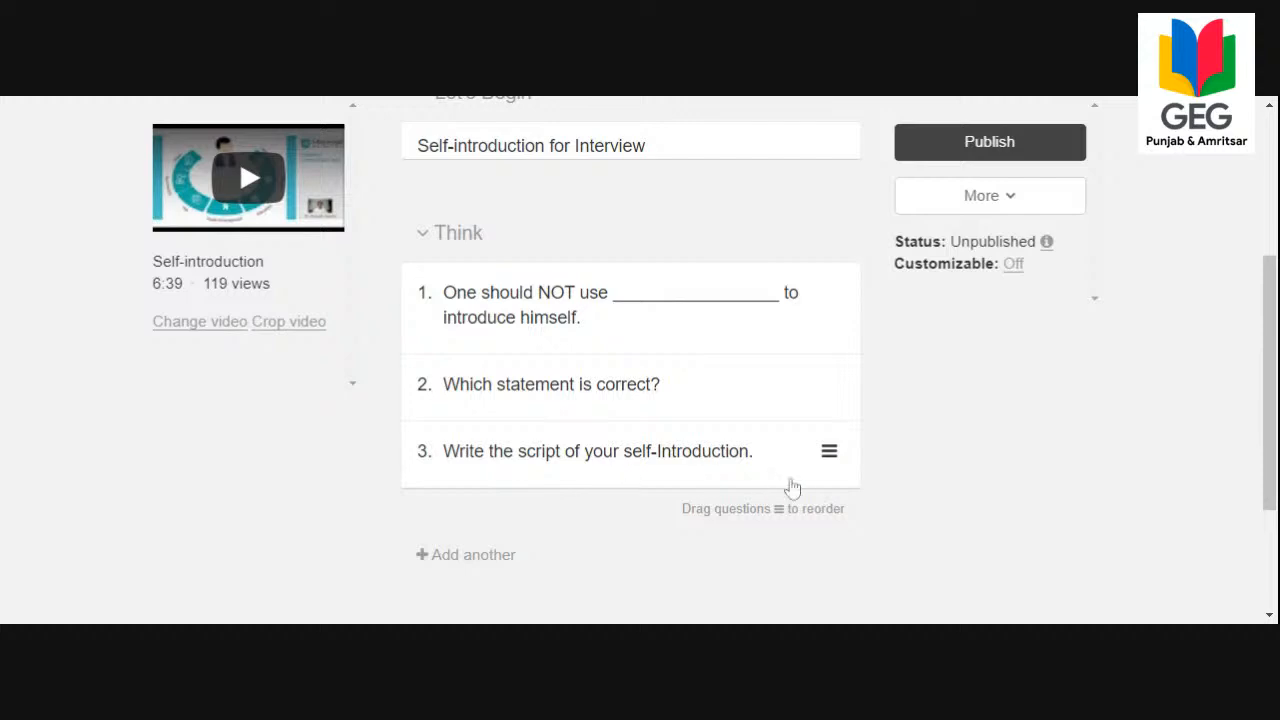
Add supplemental info to the Dig Deeper section, starting with the heading "Reference Books:" followed by blank lines.
scroll(792, 487, "down", 2)
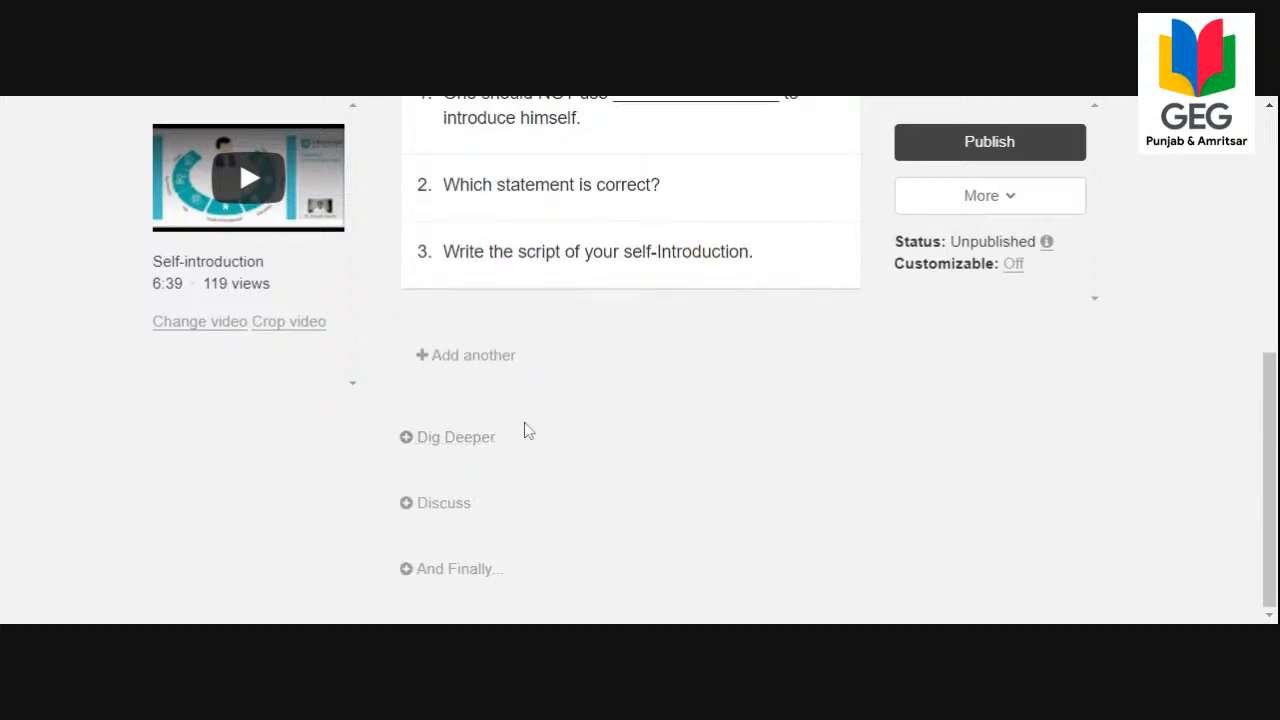
left_click(483, 452)
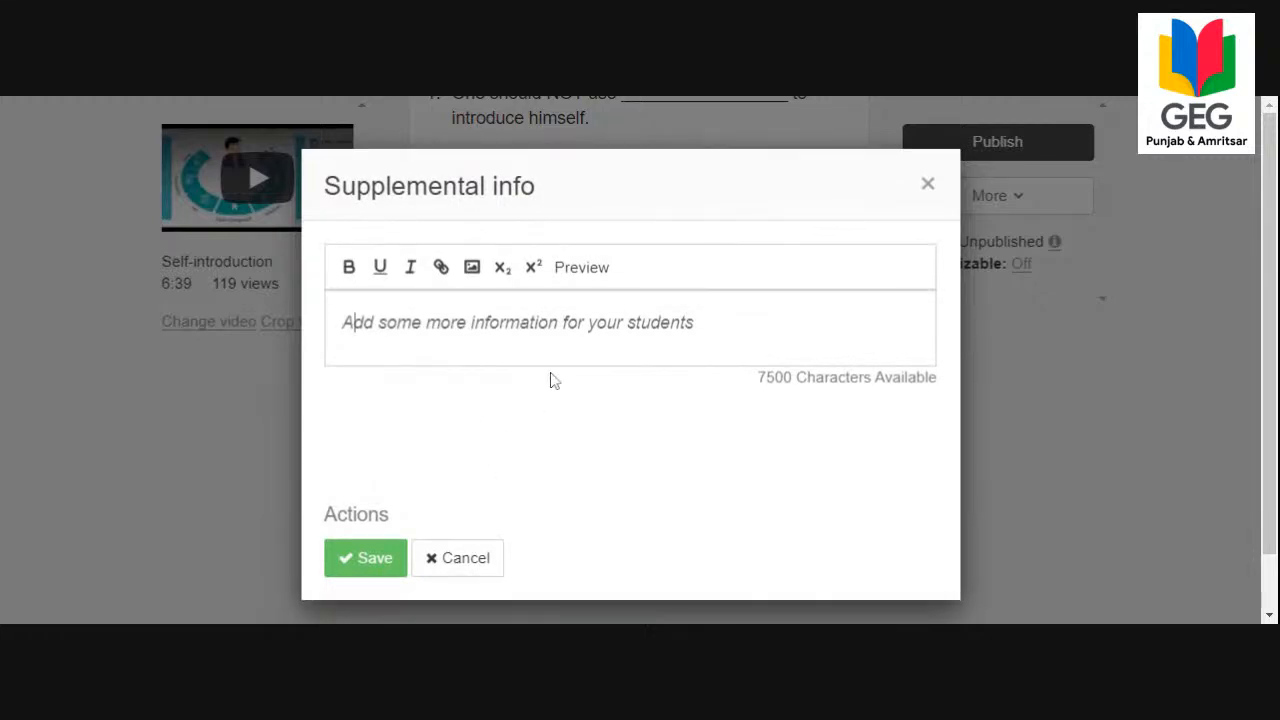
left_click(568, 347)
type("Re")
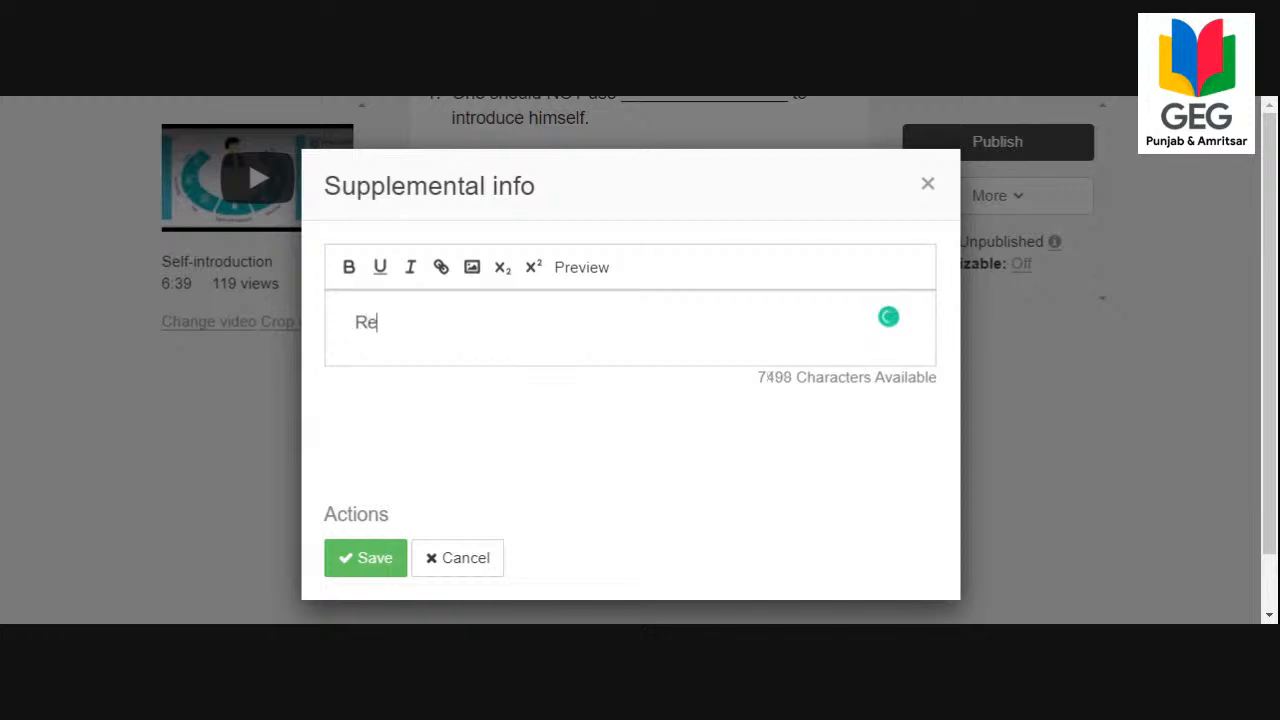
type("ference Books:")
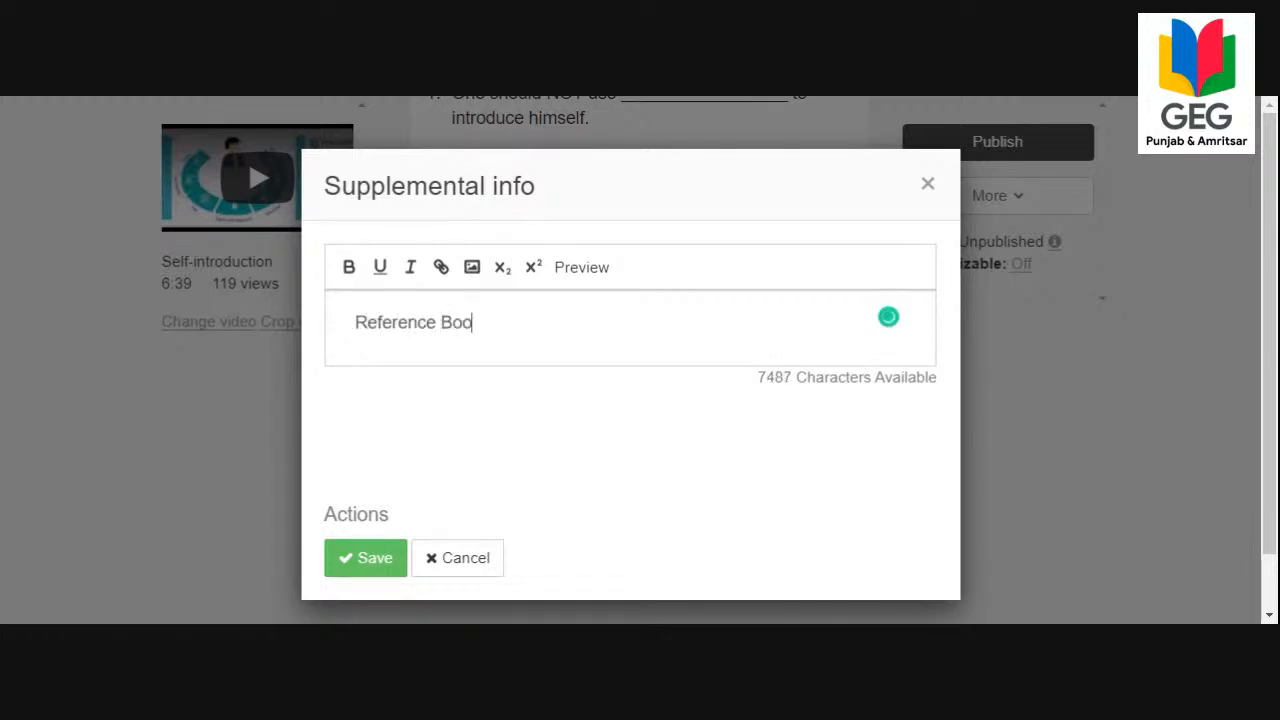
key("Return")
key("Return")
key("Return")
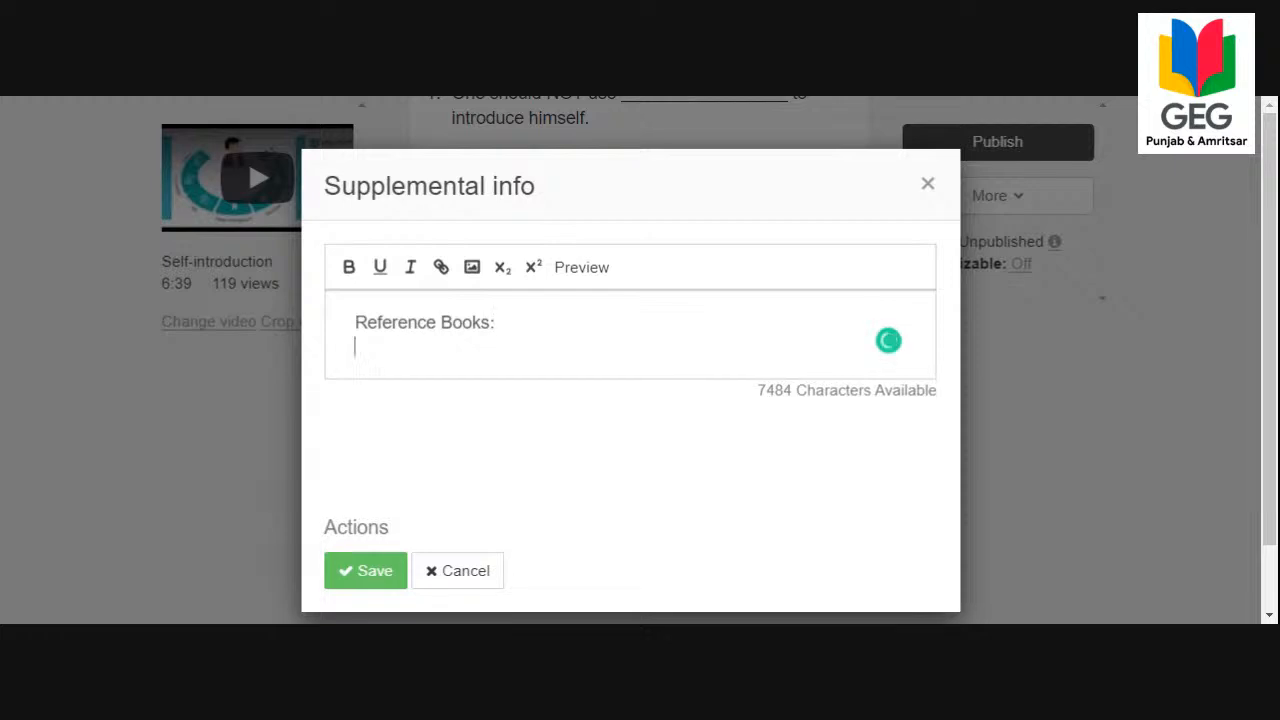
Enter the heading "Reference Links:" in the supplemental info, followed by a blank line.
type("Ref")
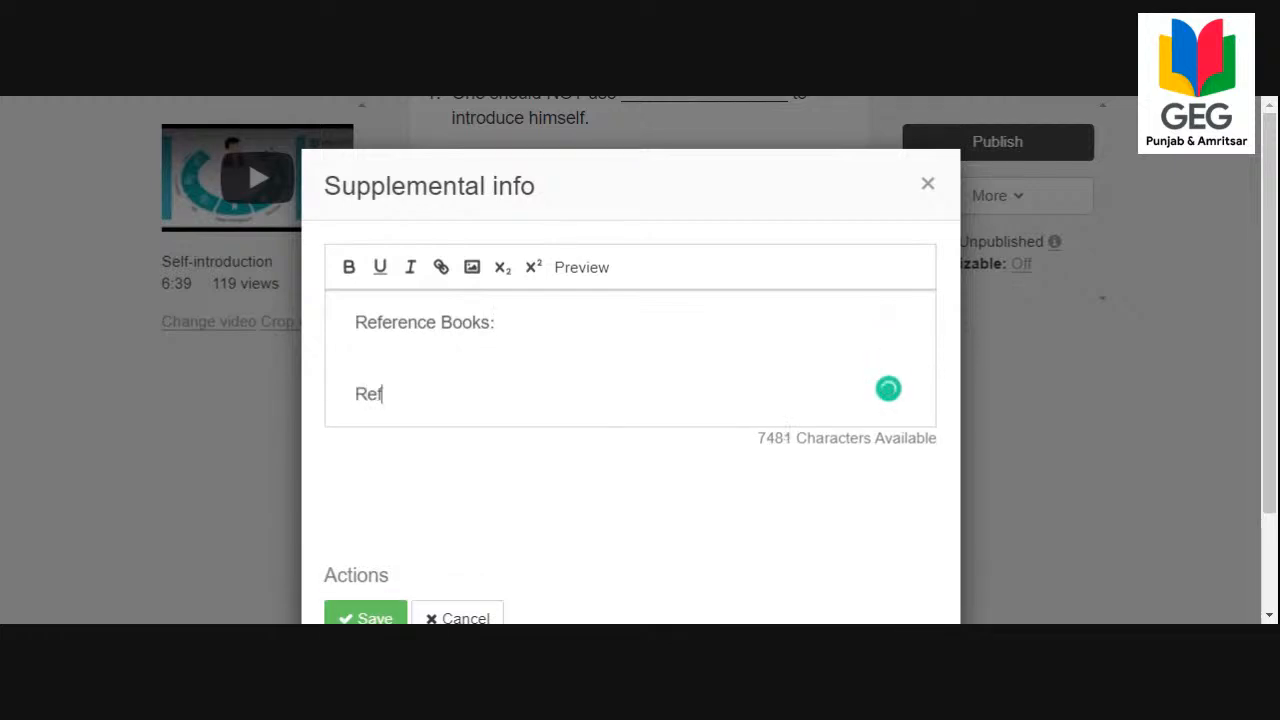
type("erence Link")
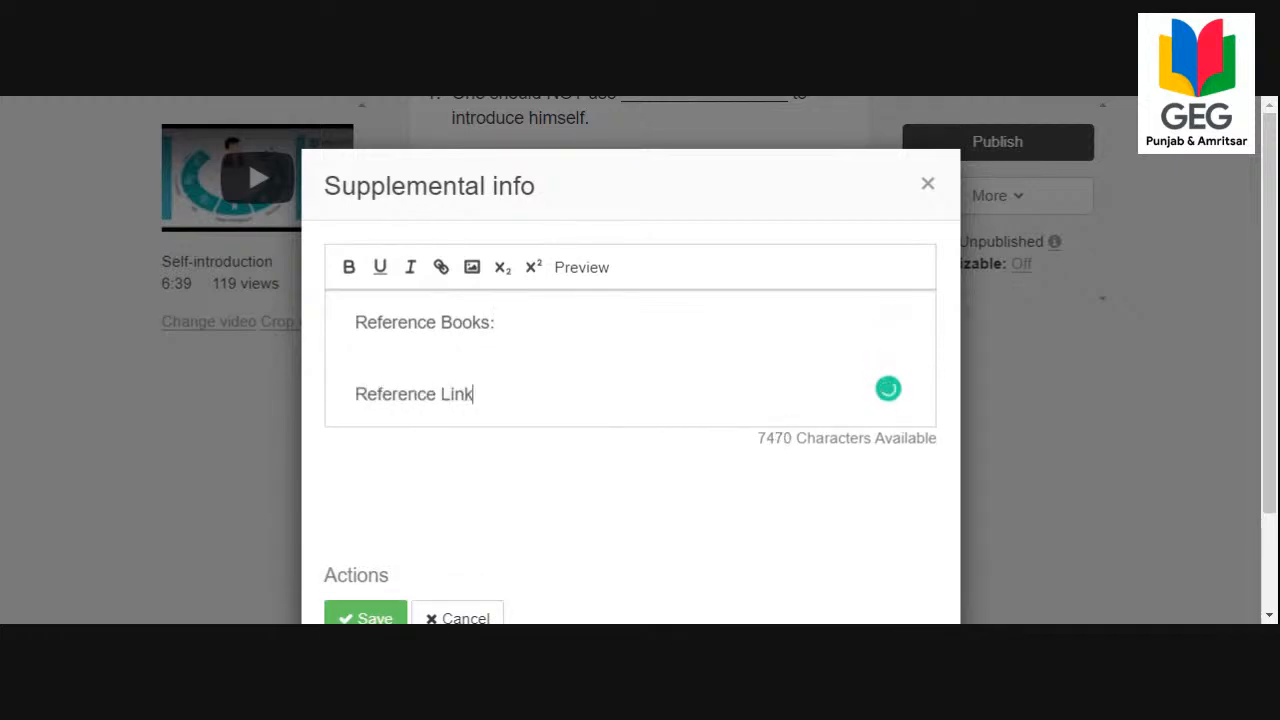
key("Return")
key("BackSpace")
type("s:")
key("Return")
key("Return")
Enter the heading "Online Courses:" below the other headings and save the supplemental info.
type("Onl")
key("BackSpace")
type("nline dou")
key("BackSpace")
key("BackSpace")
key("BackSpace")
key("BackSpace")
type("Coud")
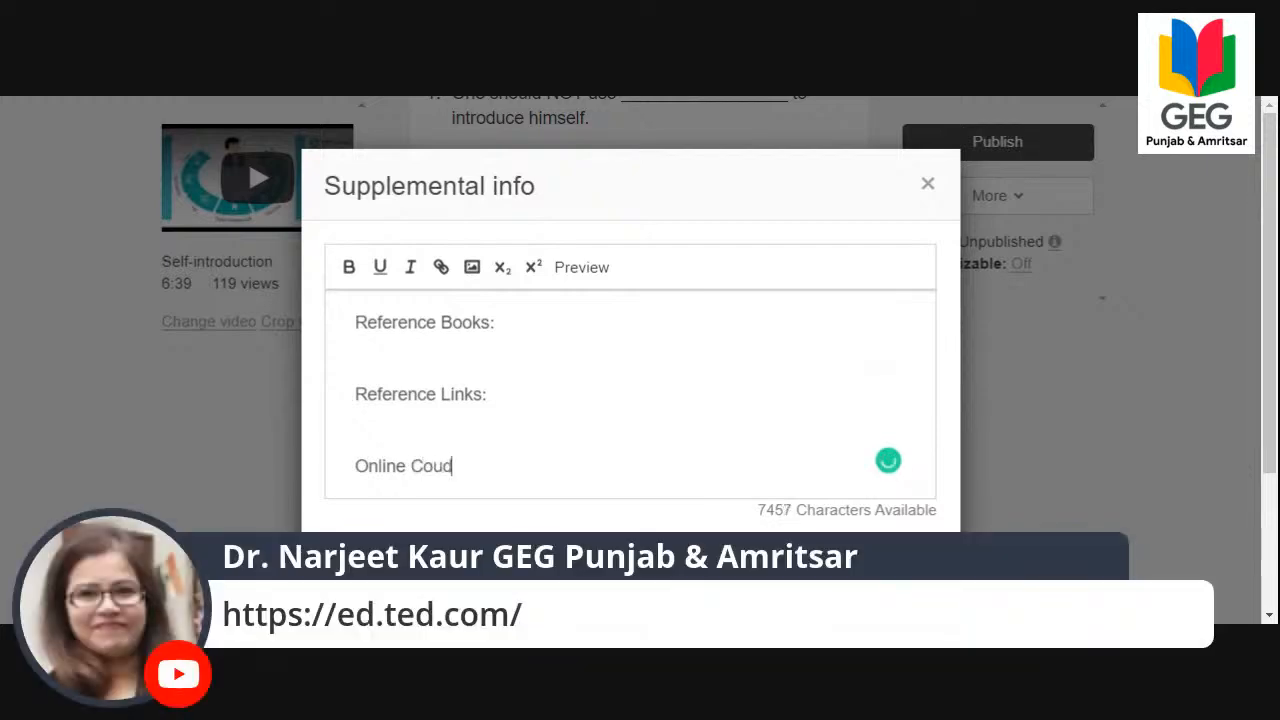
key("BackSpace")
type("rses:")
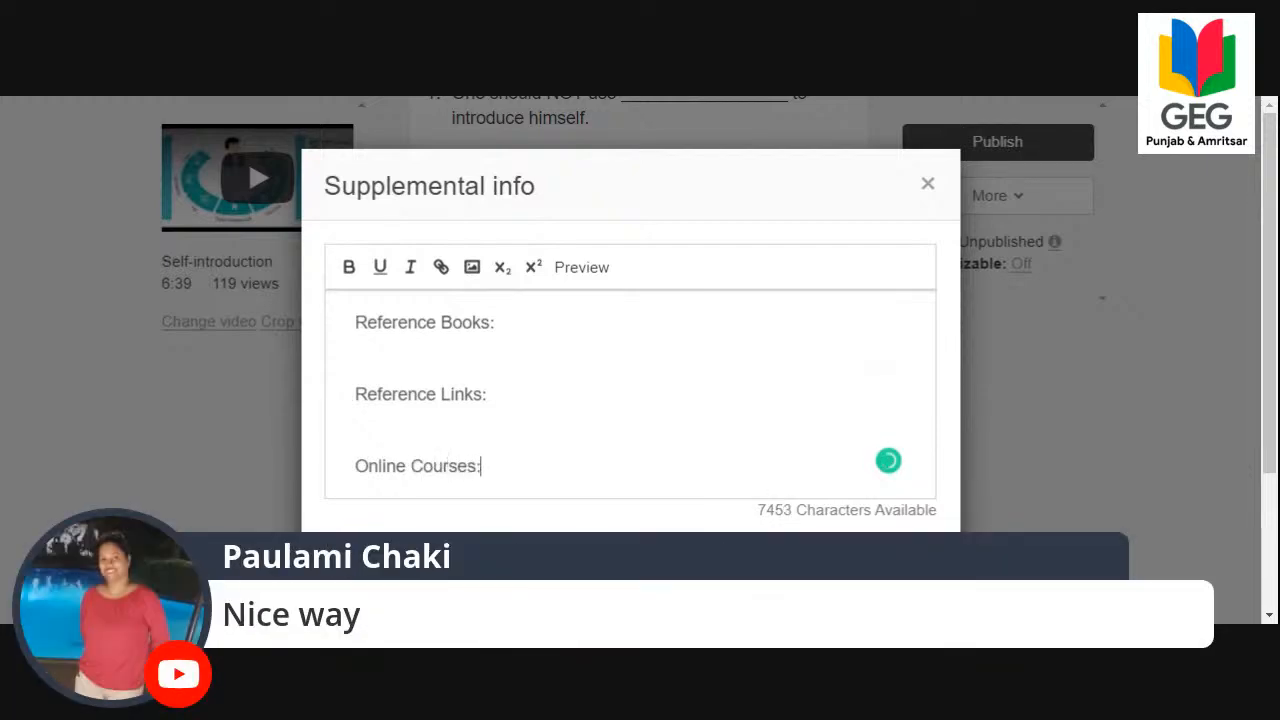
key("Return")
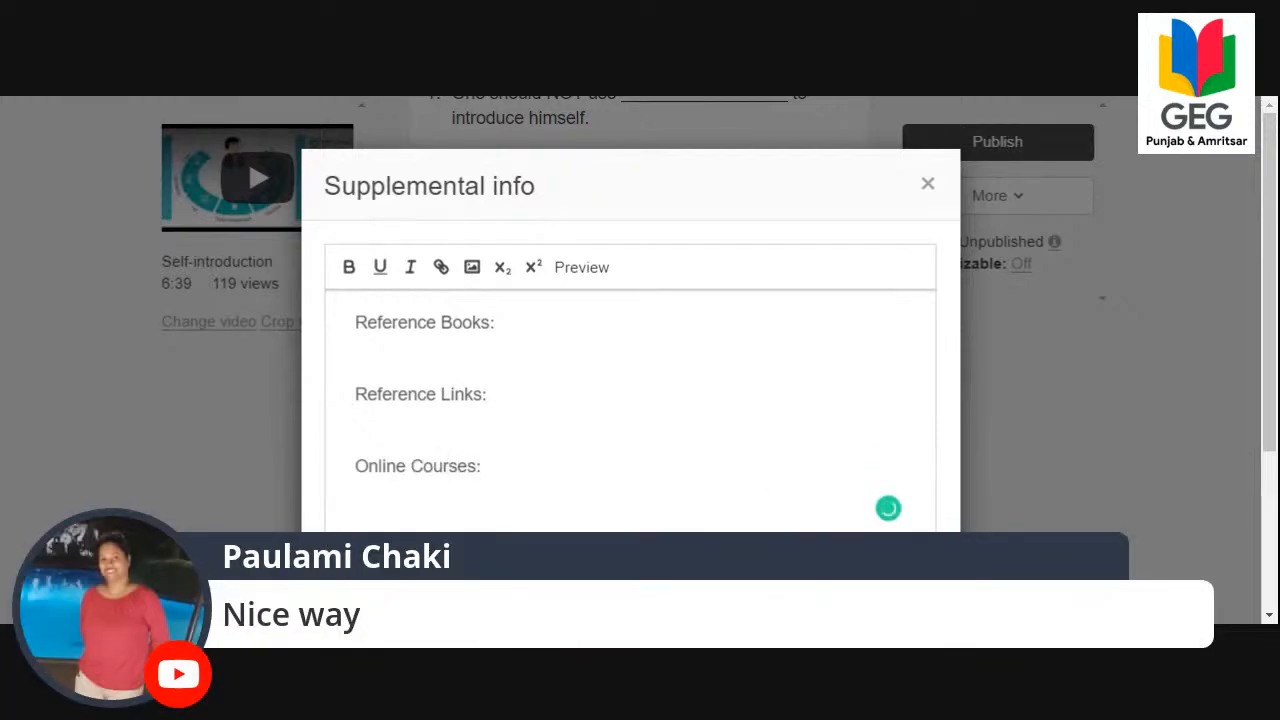
scroll(558, 345, "down", 3)
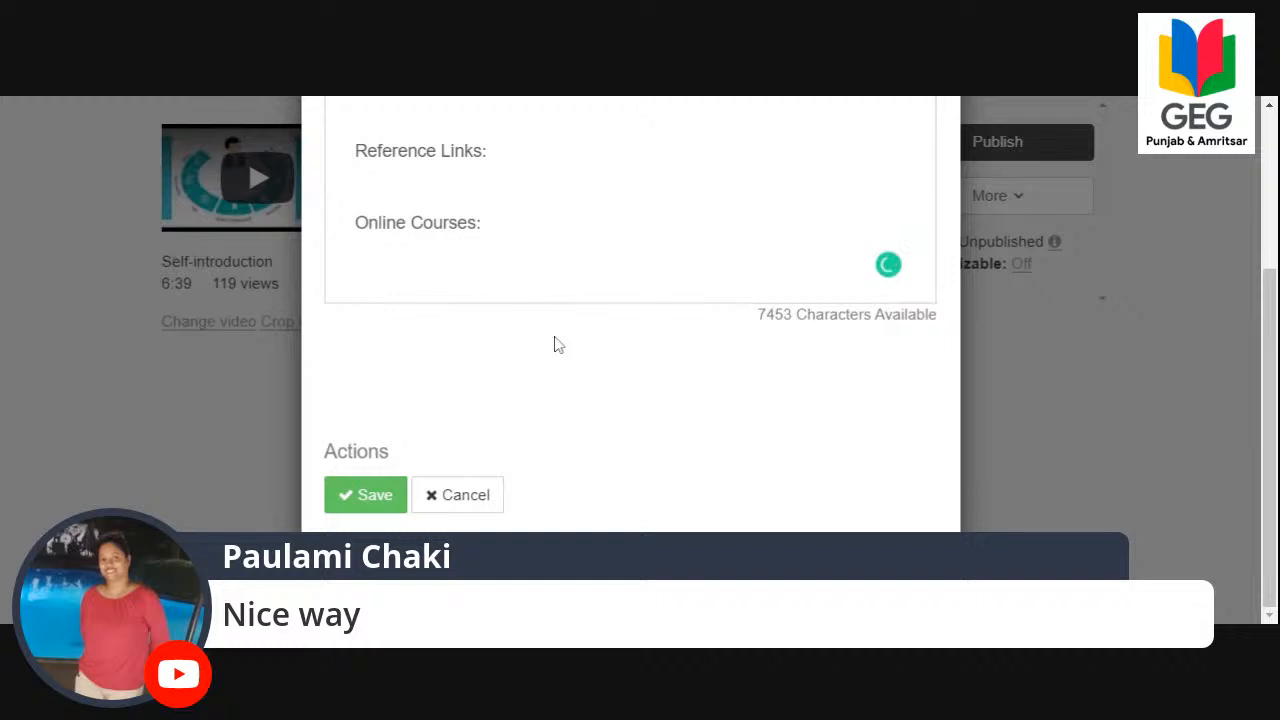
left_click(385, 497)
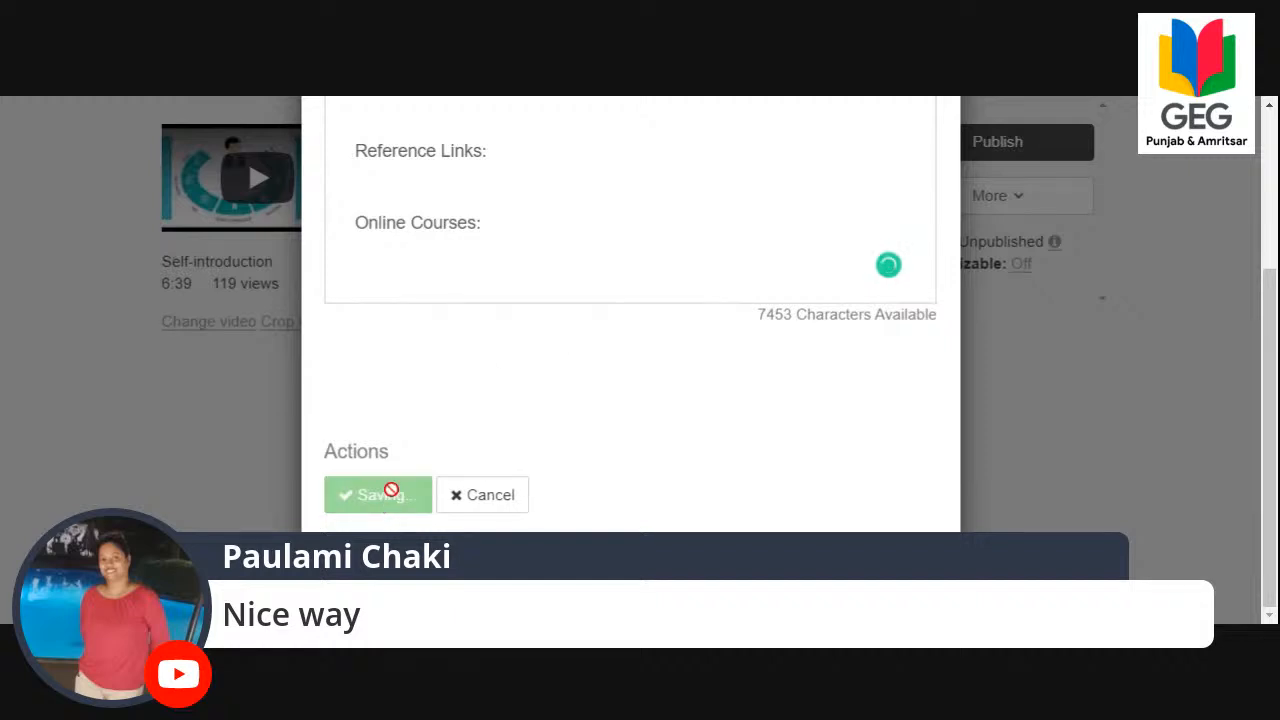
Start a new discussion in the Discuss section with the prompt "Tips for delivering an effective self-introduction.".
scroll(608, 380, "down", 2)
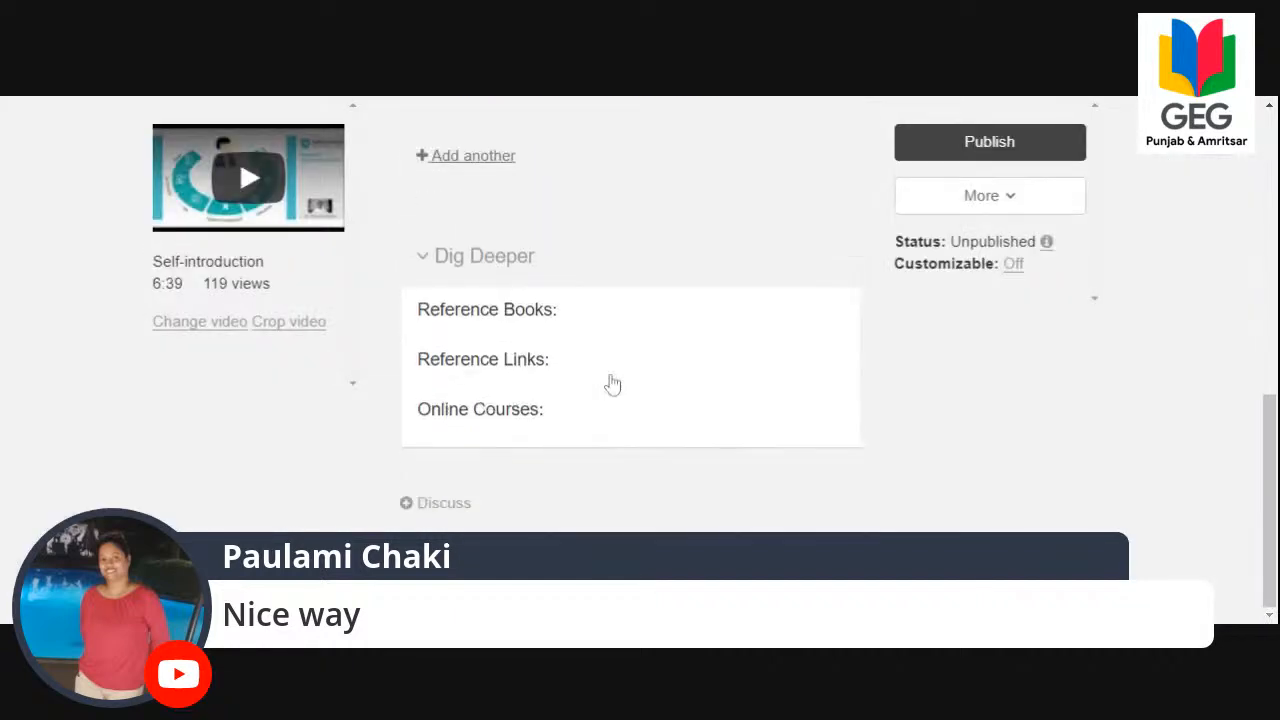
left_click(452, 508)
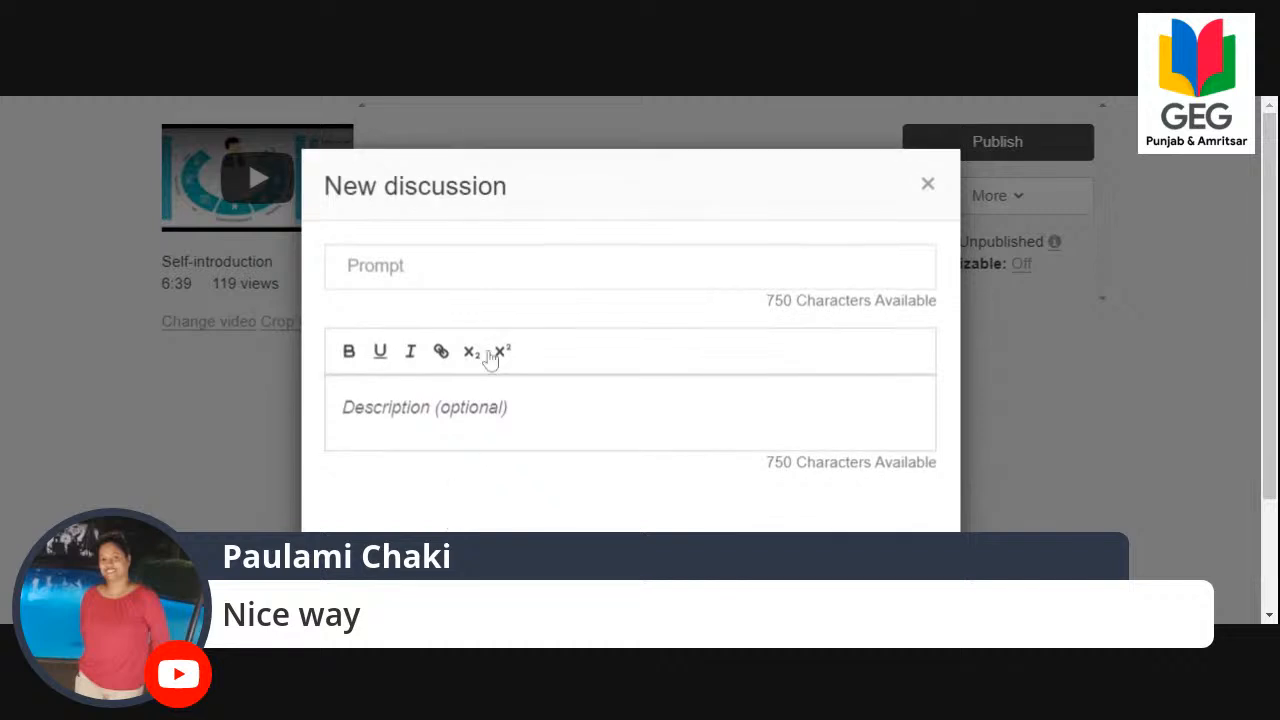
left_click(477, 282)
left_click(376, 266)
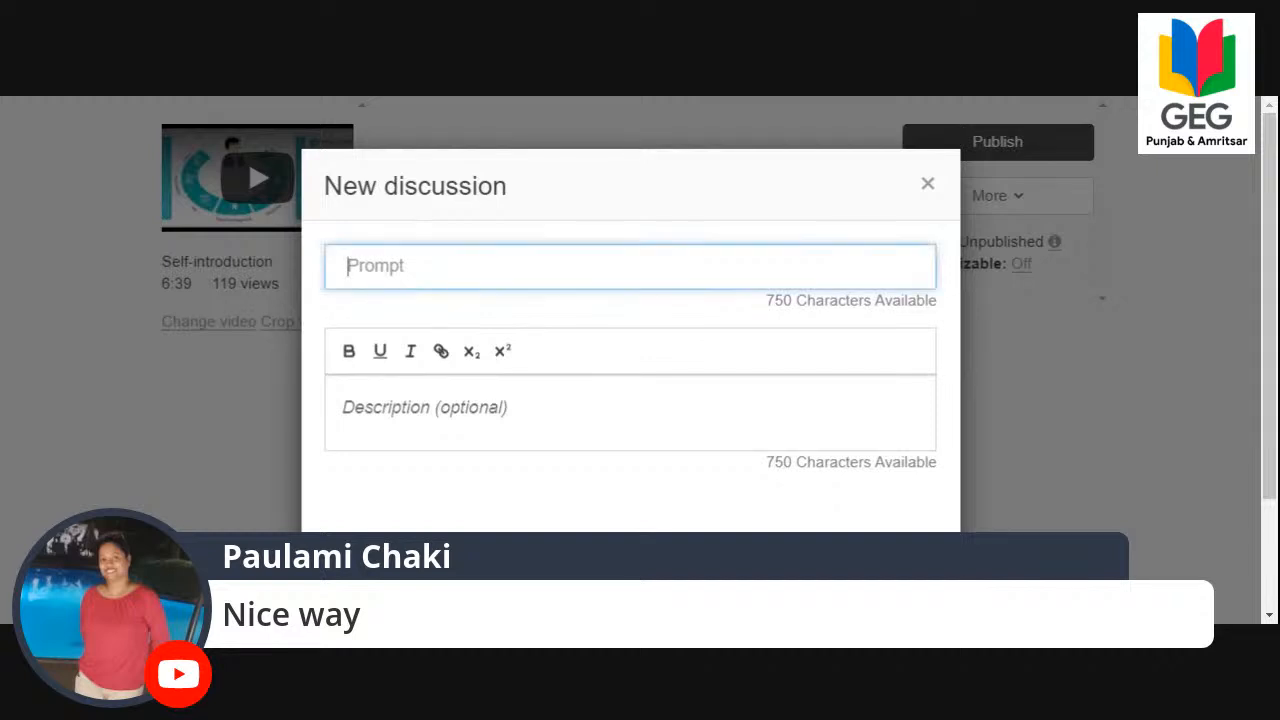
type("Tips for delivering an effective self-introduction")
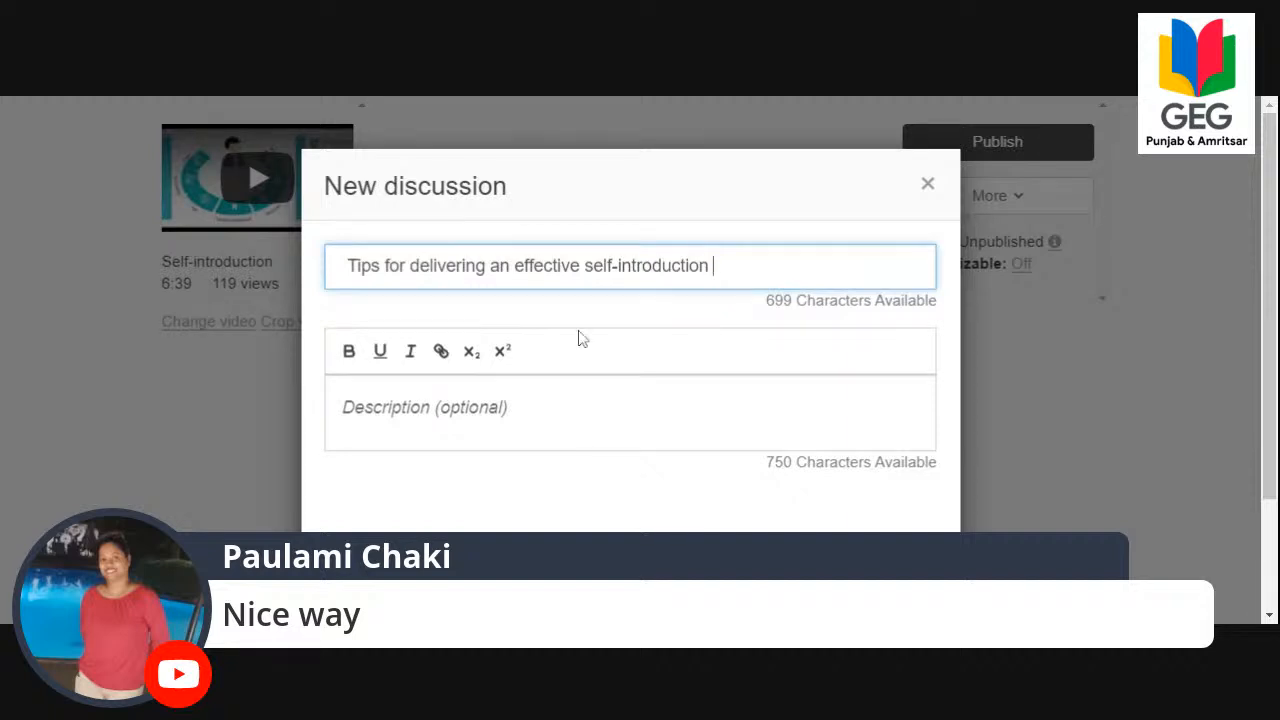
key("BackSpace")
type(".")
Paste the copied text about first impressions as the discussion's description, remove the trailing line break and save the discussion.
left_click(888, 401)
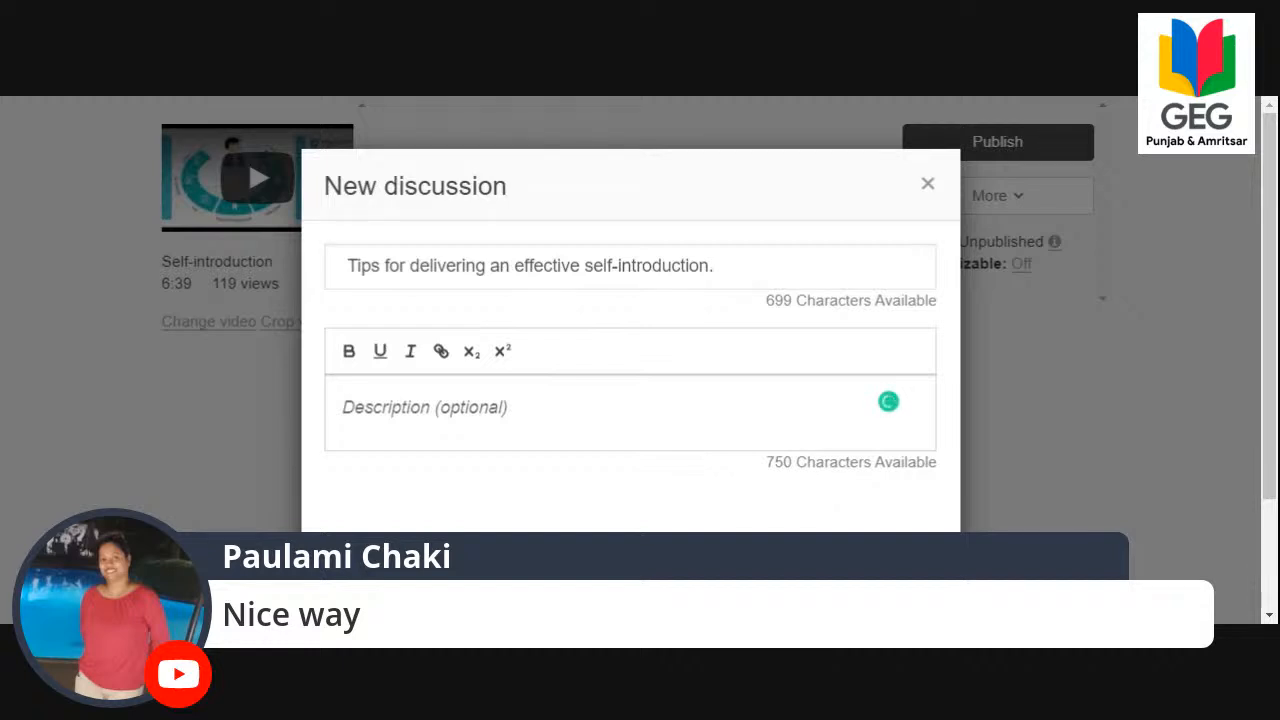
type("It has been said that the first impression is the last impression; hence one has to be extra careful while introducing oneself.")
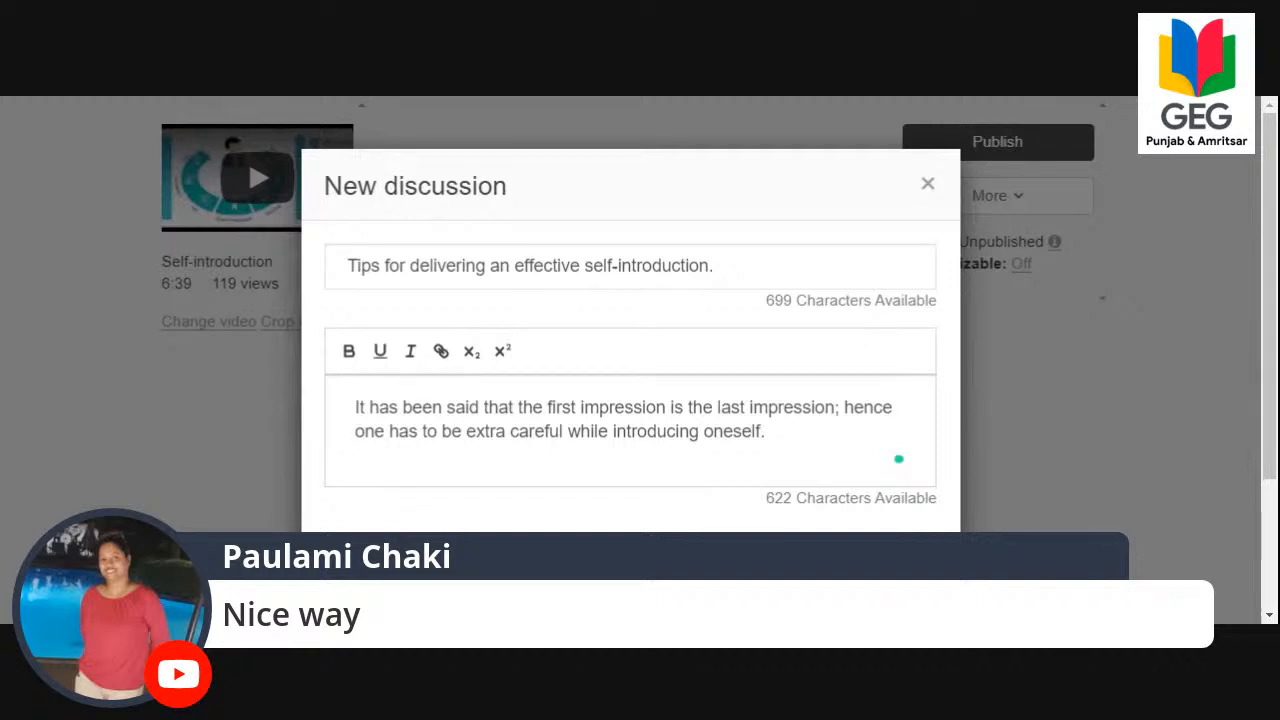
key("BackSpace")
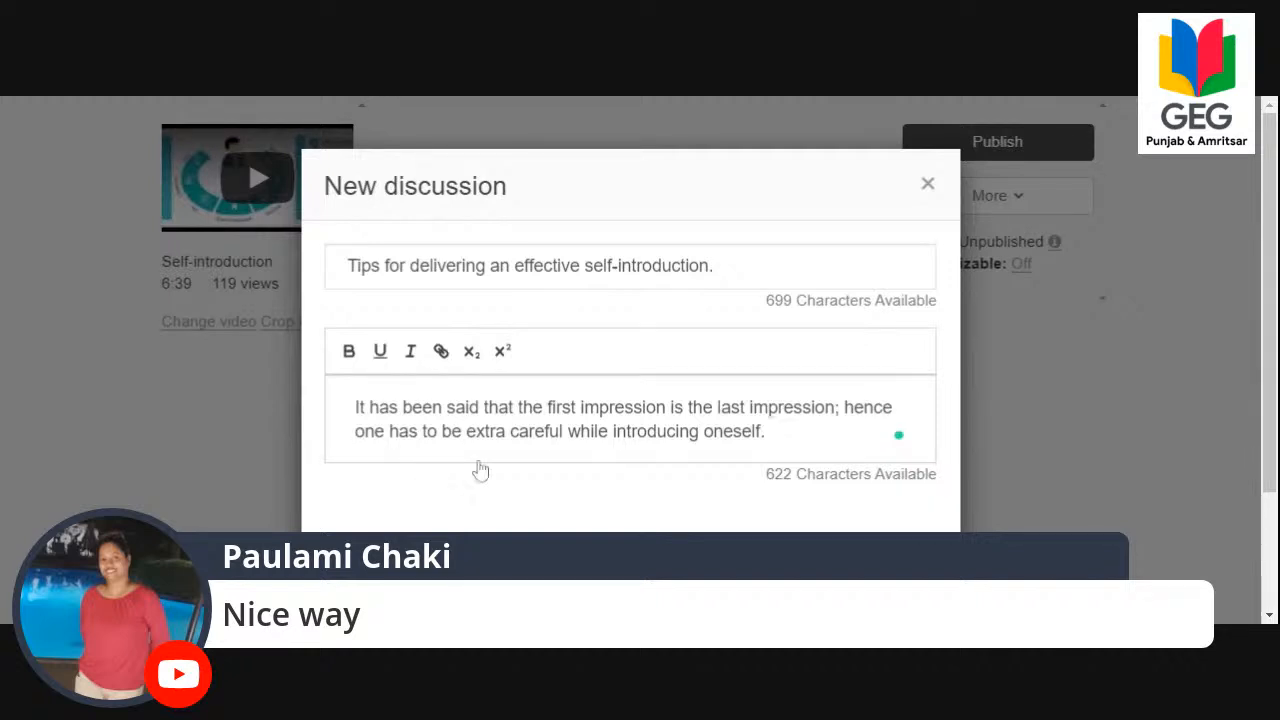
scroll(500, 471, "down", 2)
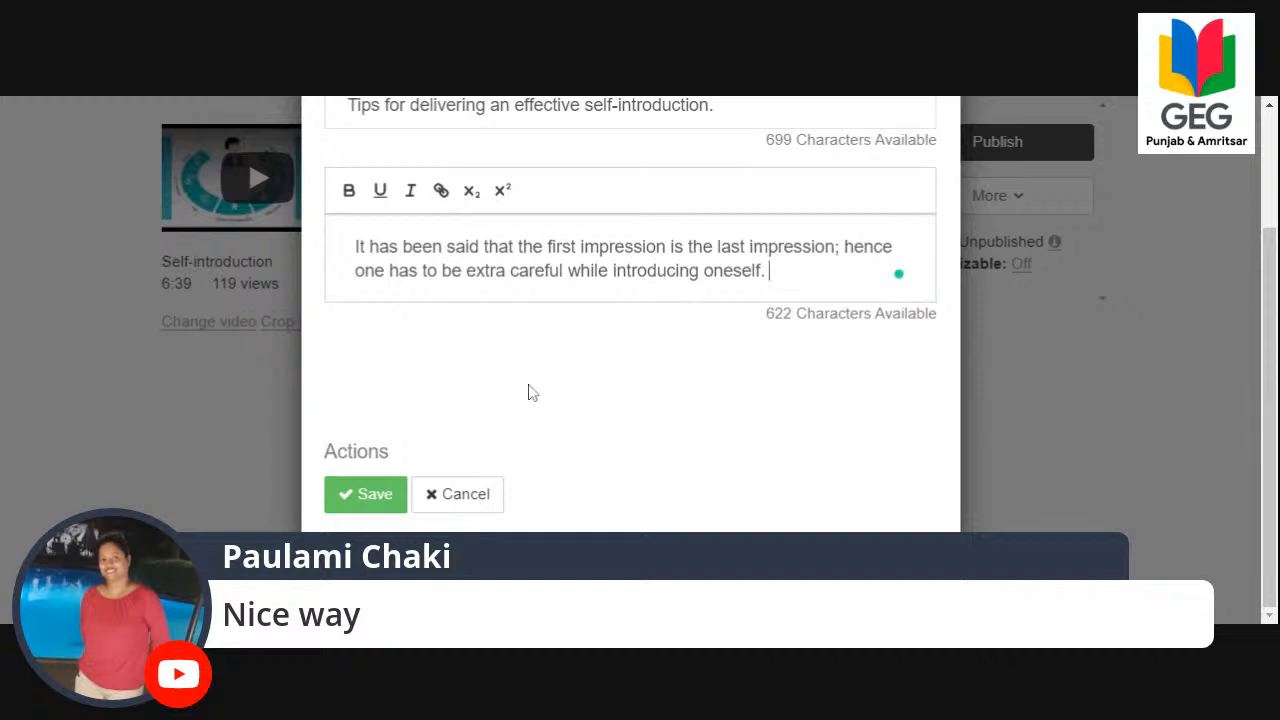
scroll(530, 392, "up", 2)
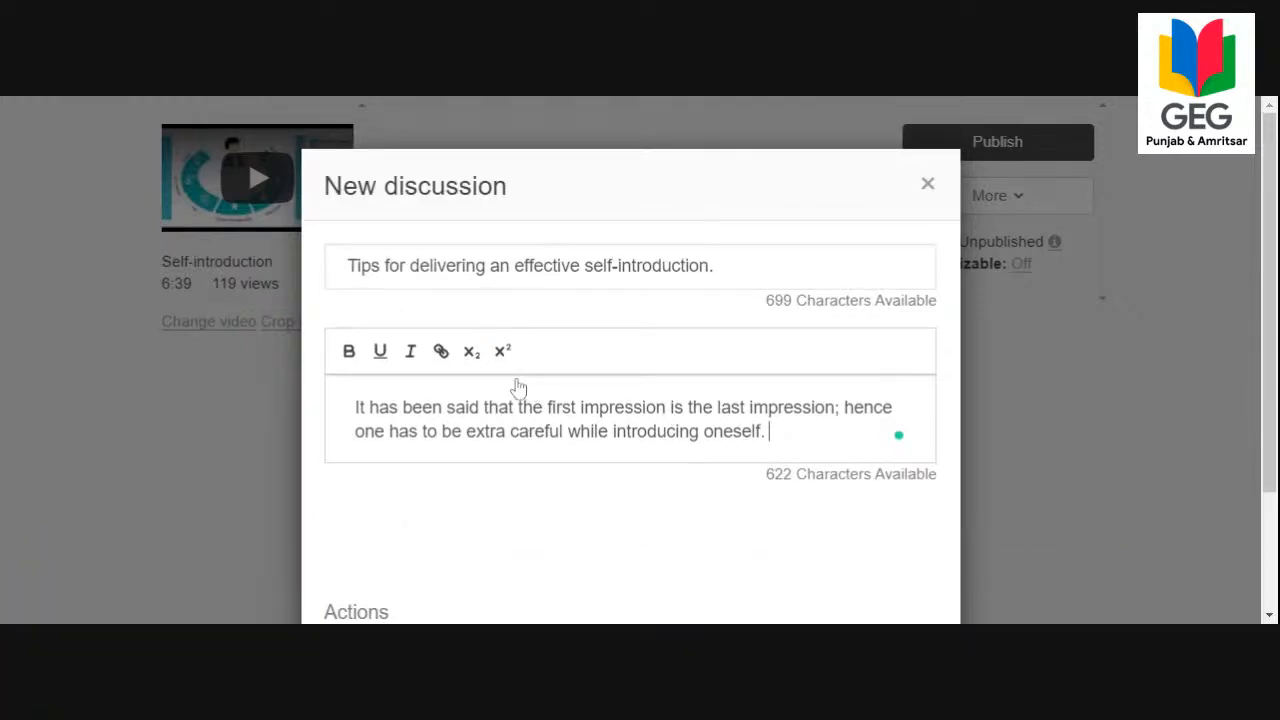
scroll(377, 534, "down", 2)
left_click(336, 503)
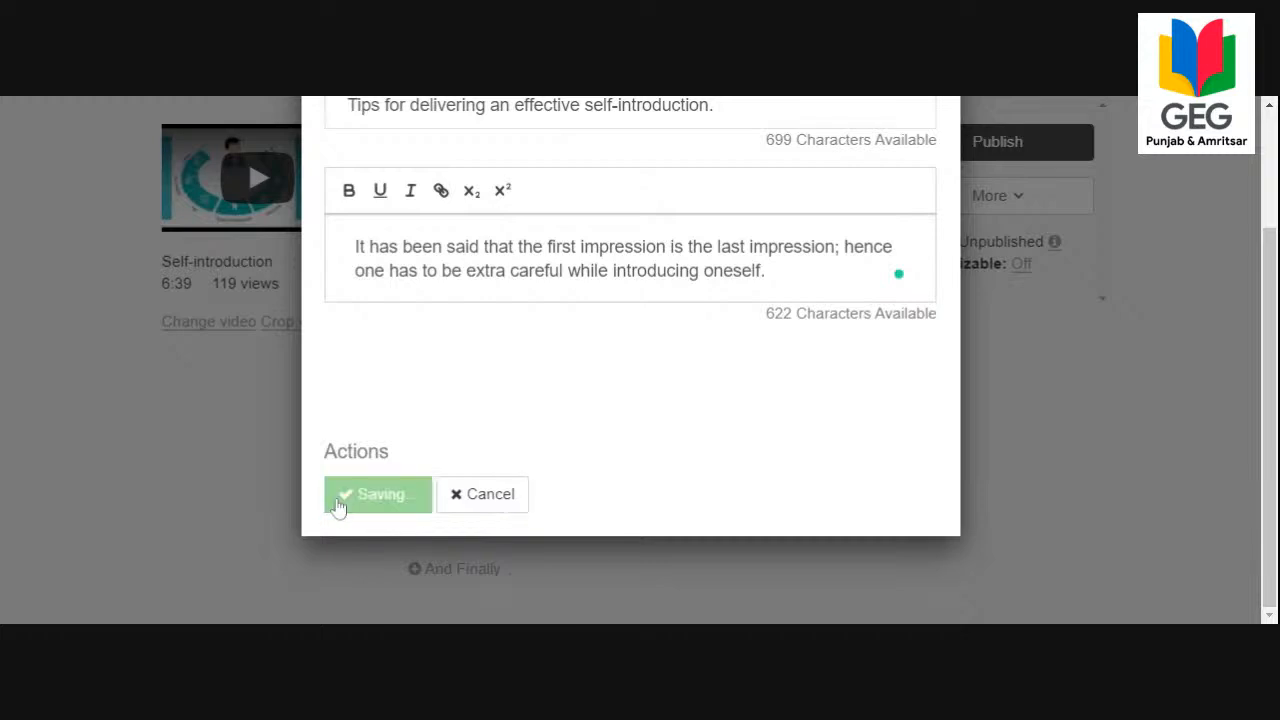
Open the lesson's And Finally conclusion and begin the closing thoughts with "This is the best way to learn".
scroll(471, 460, "down", 2)
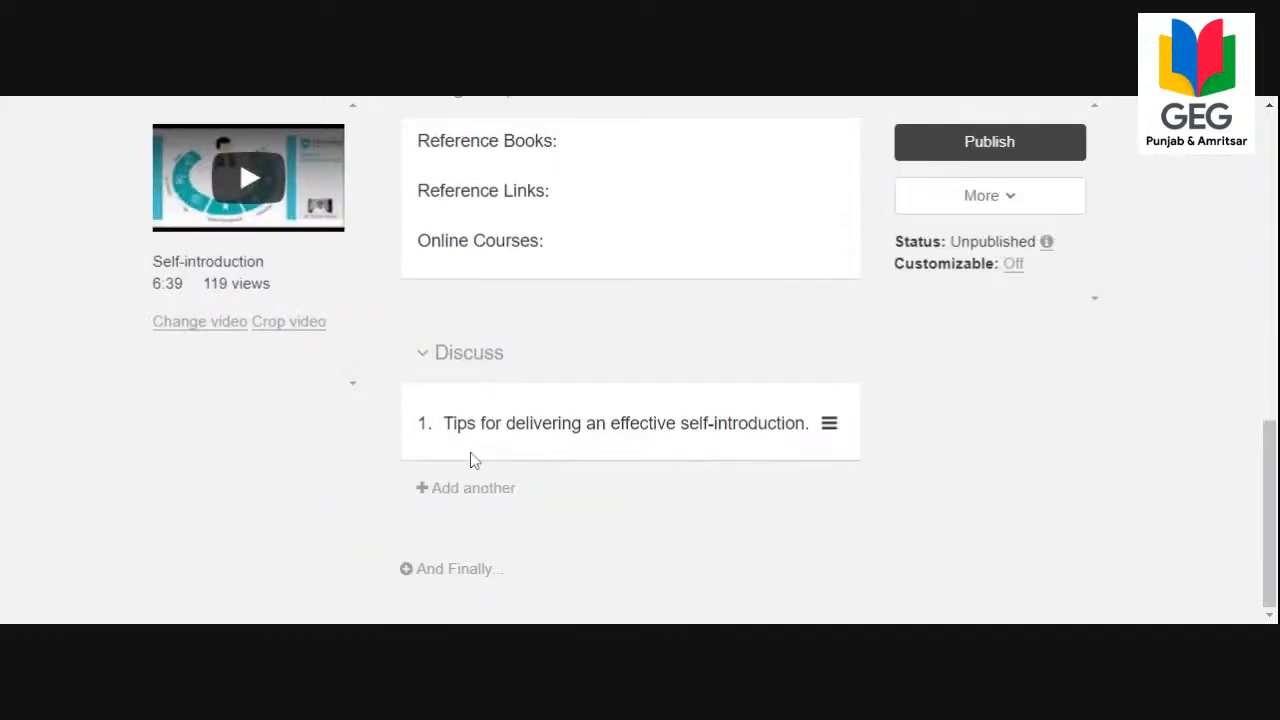
left_click(455, 569)
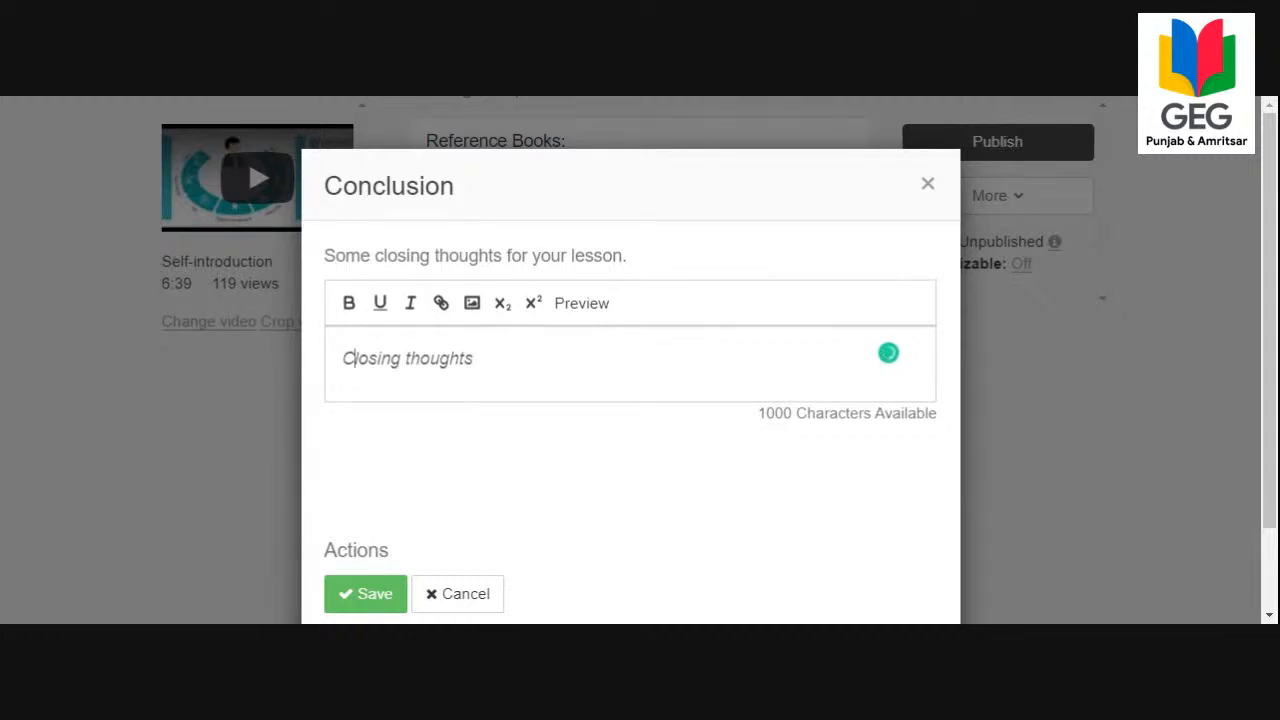
type("Th")
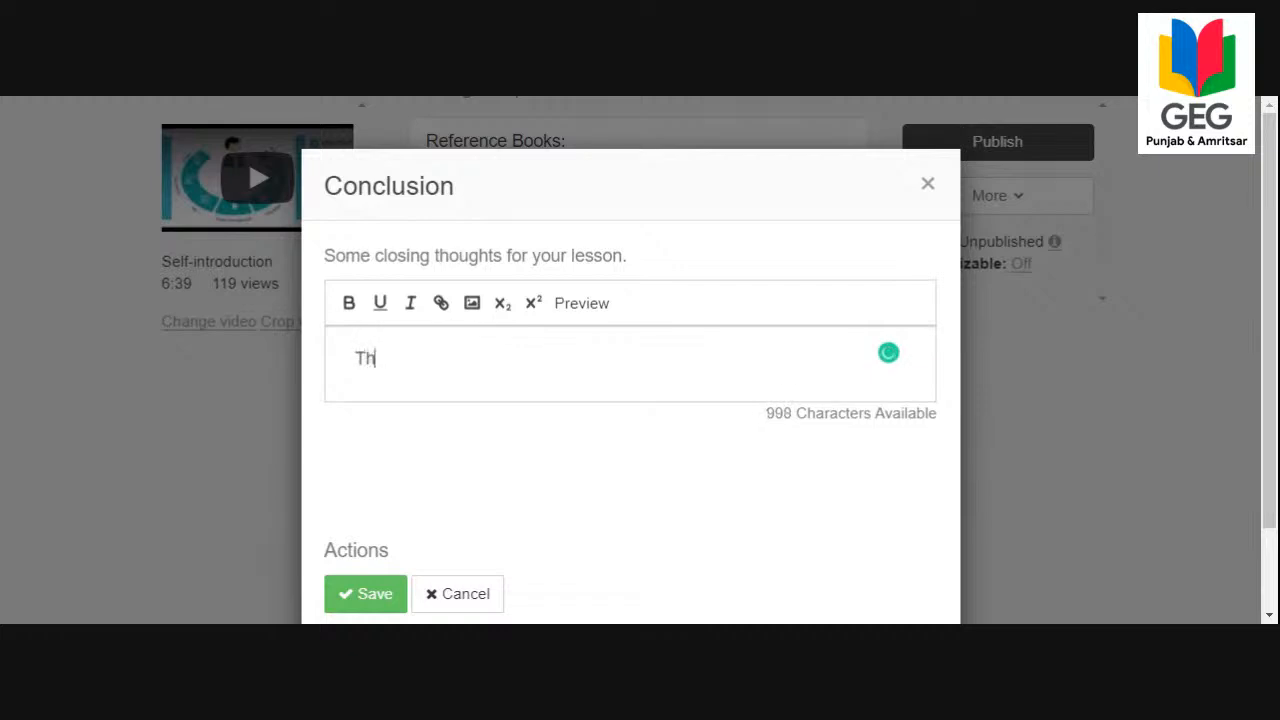
type("is is the best ")
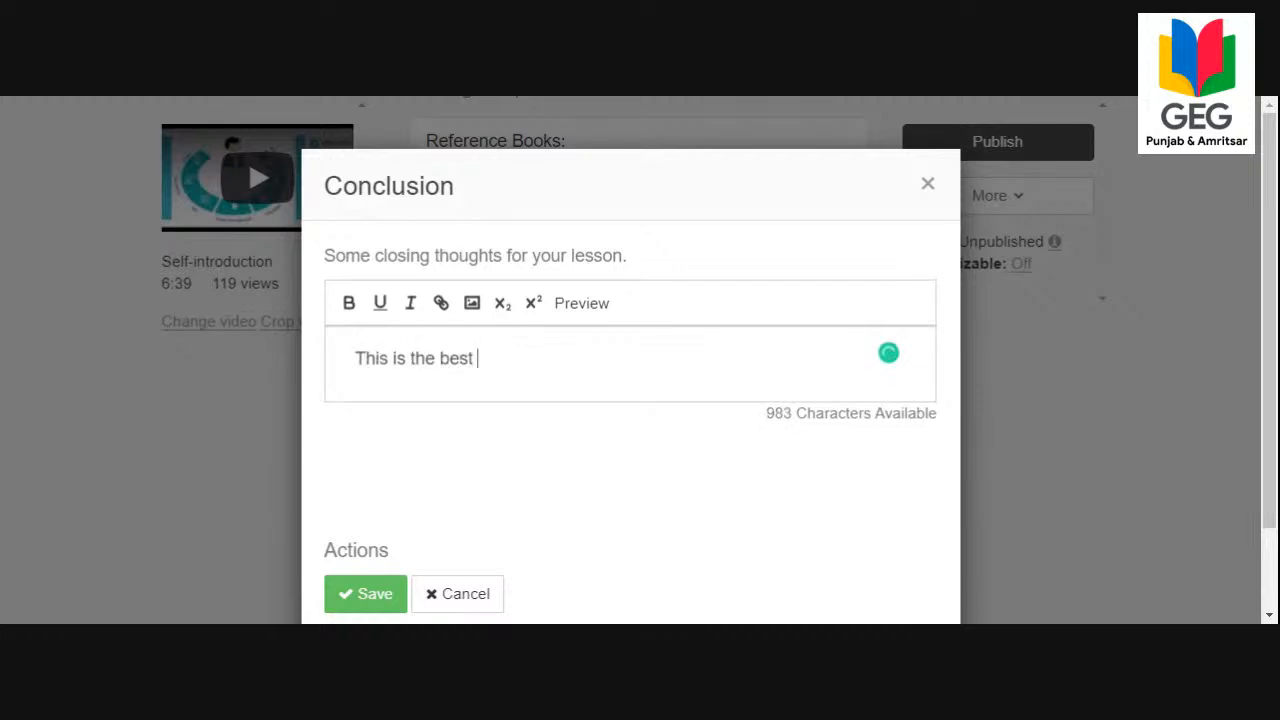
type("way to learn using TedED platfom")
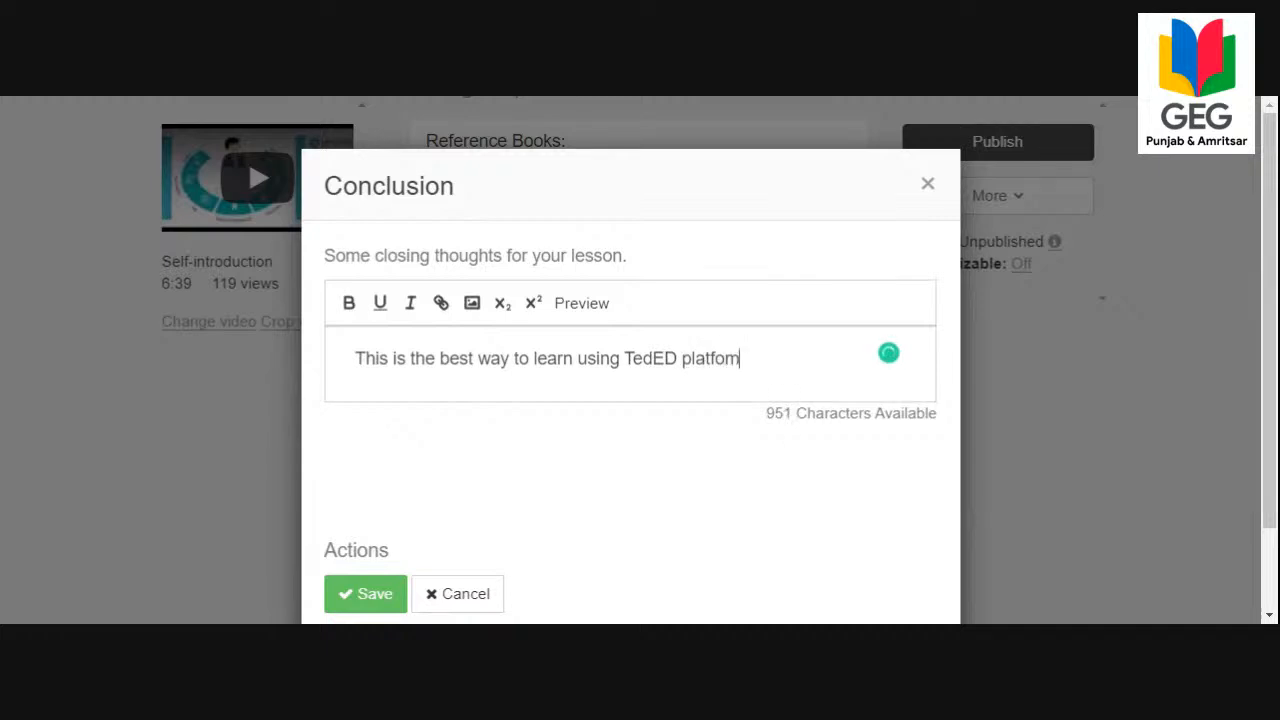
Complete the closing sentence with "using TedED platform." and save the conclusion.
key("BackSpace")
type("rm.")
scroll(457, 434, "down", 2)
left_click(469, 493)
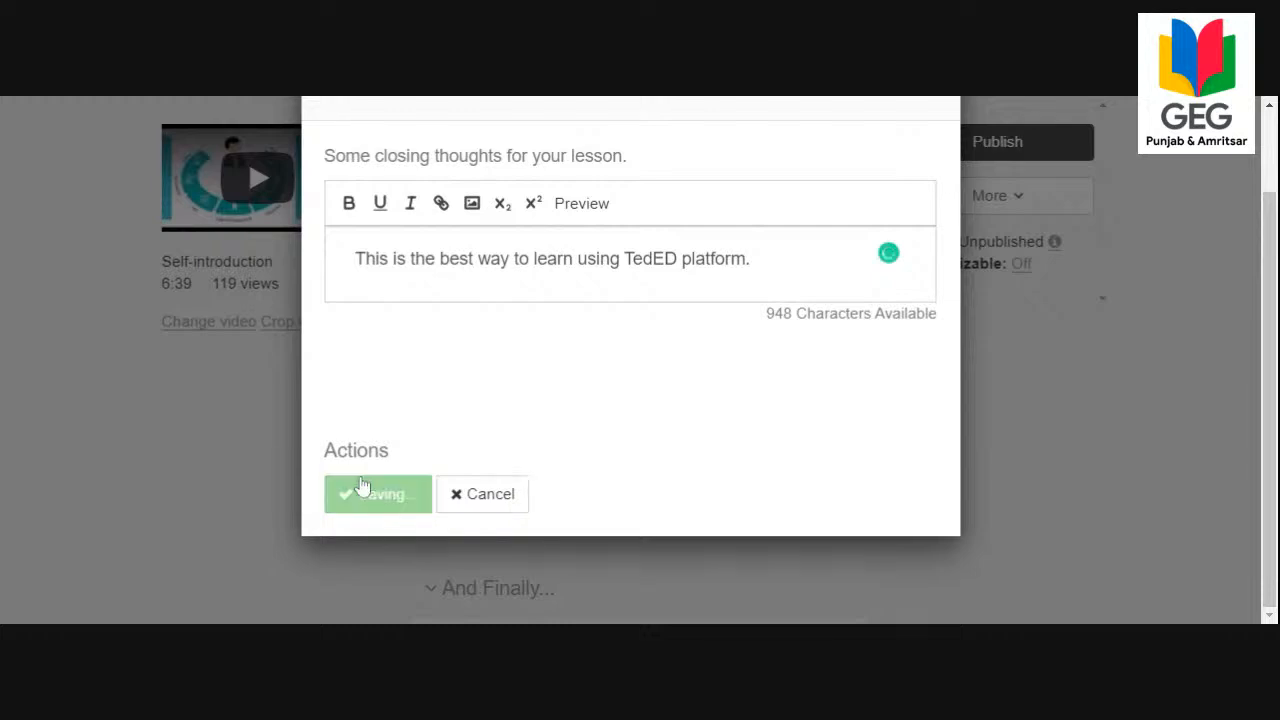
scroll(536, 460, "down", 1)
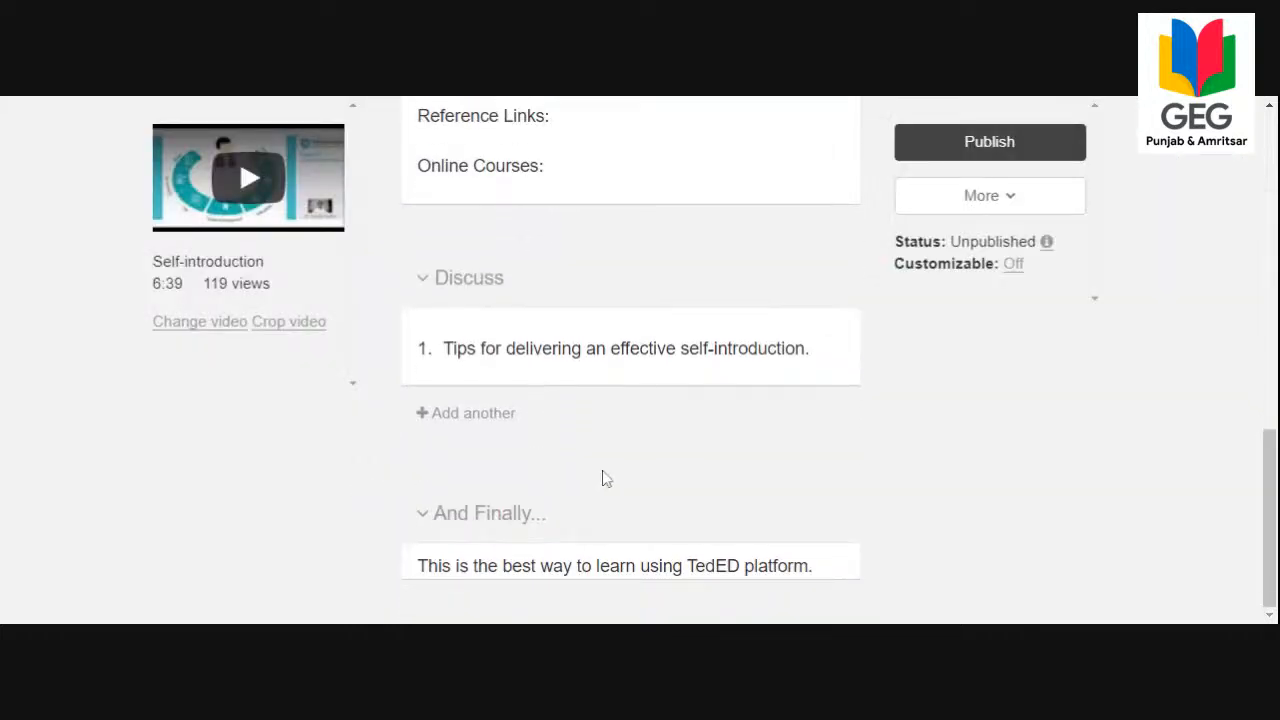
Open the lesson preview and look over its title, Let's Begin text, video and section list.
scroll(603, 478, "up", 5)
scroll(603, 478, "up", 3)
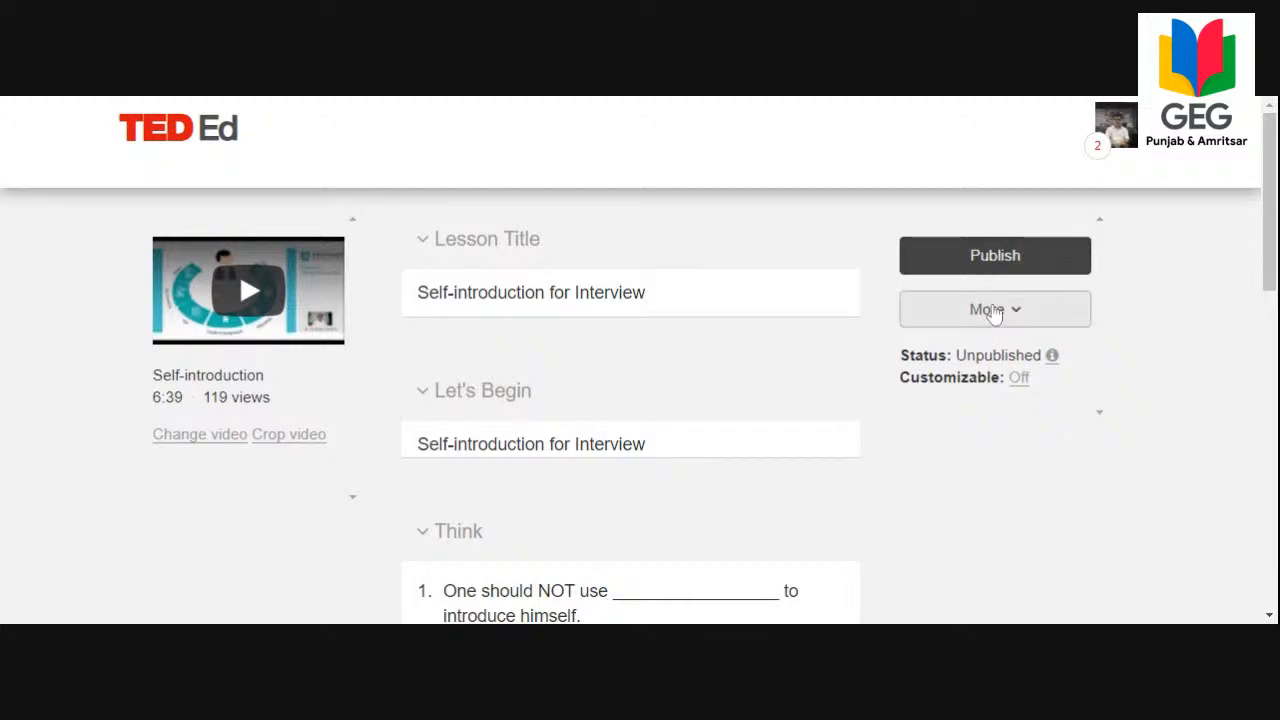
left_click(993, 311)
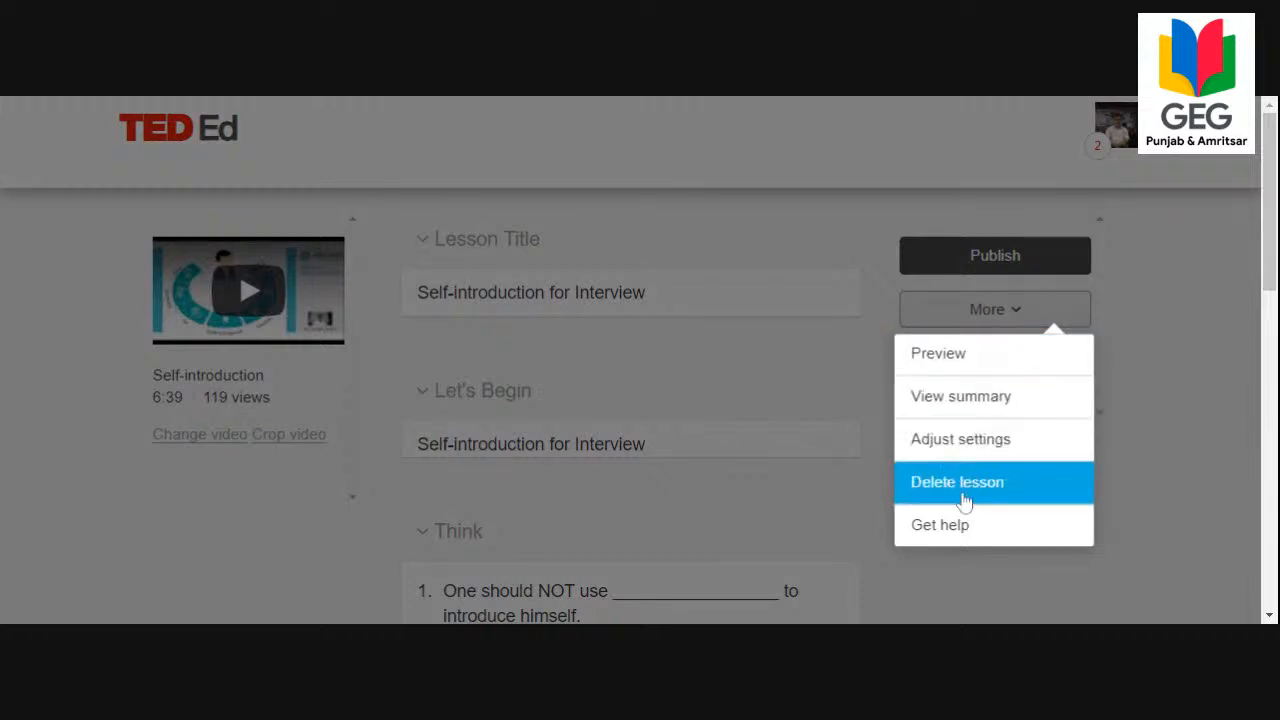
left_click(918, 362)
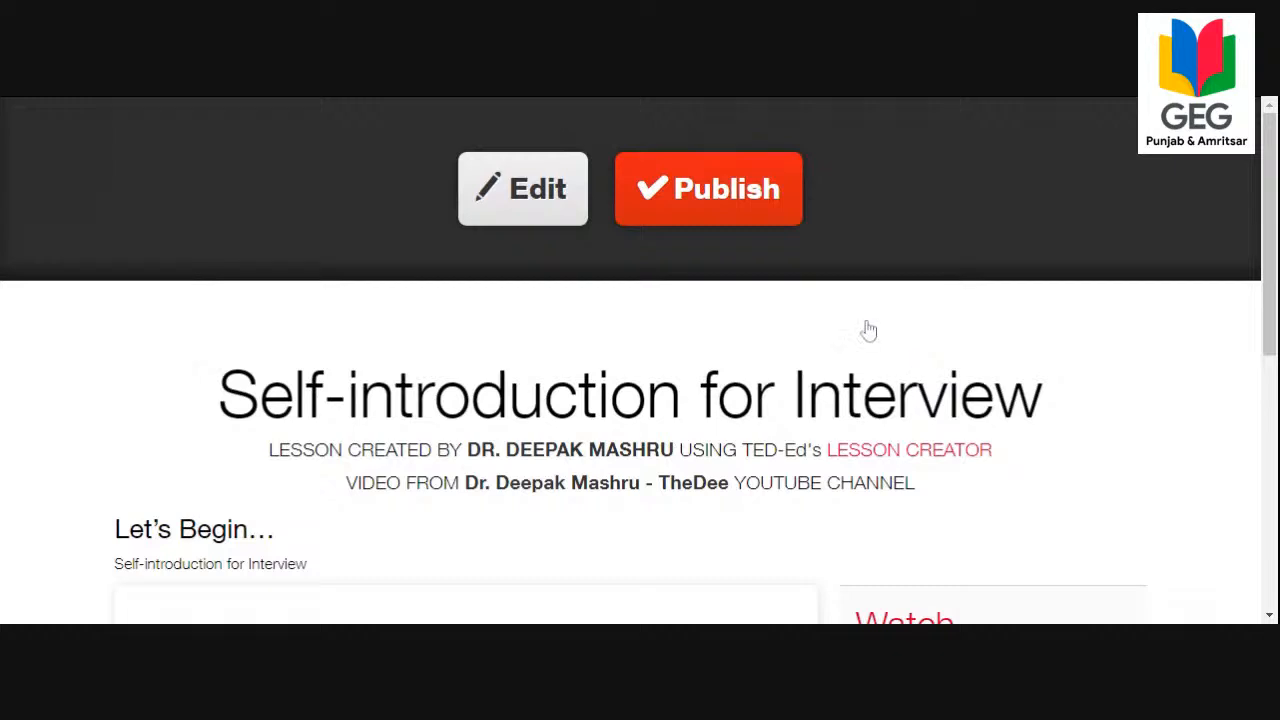
scroll(740, 297, "down", 3)
scroll(742, 300, "up", 3)
left_click_drag(1275, 207, 1276, 302)
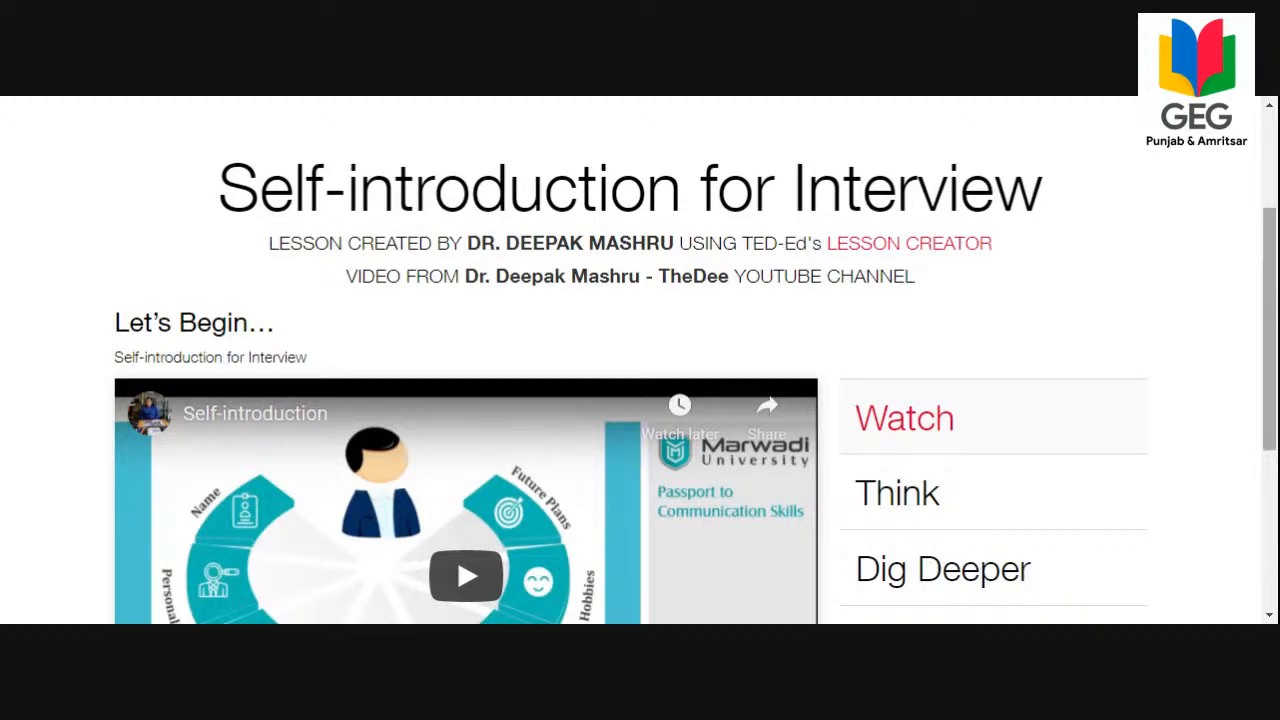
scroll(694, 376, "down", 1)
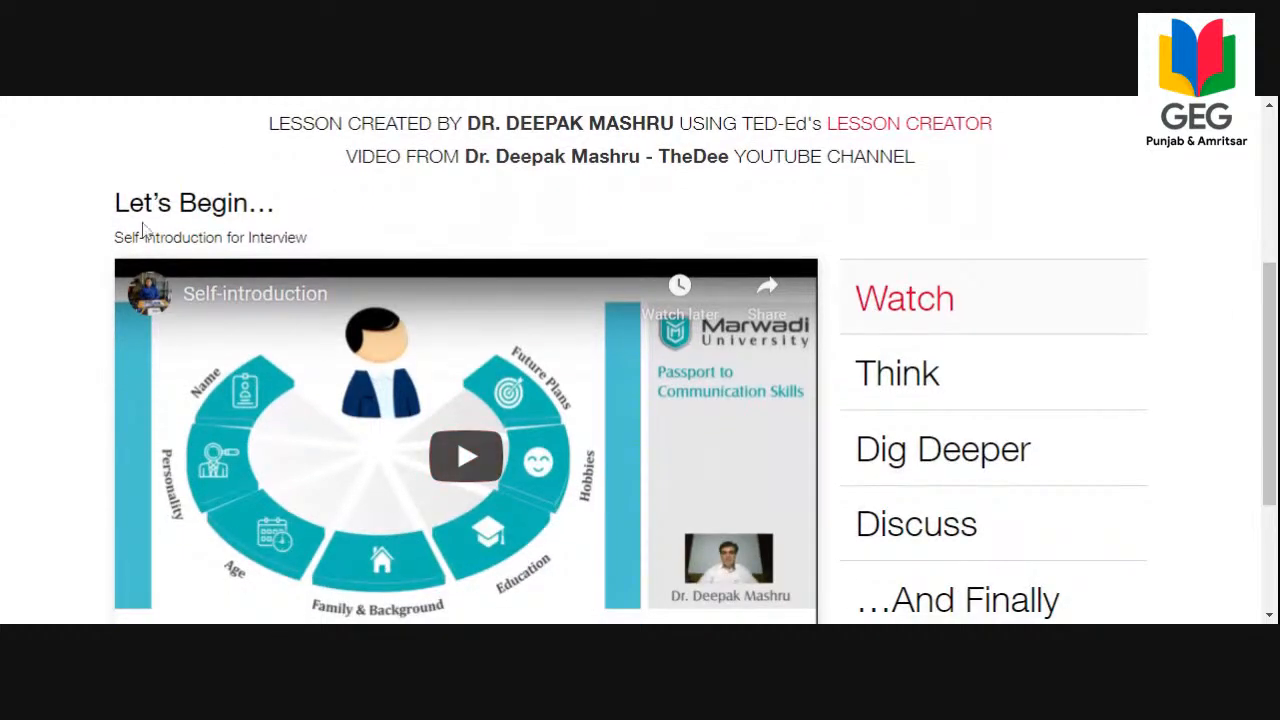
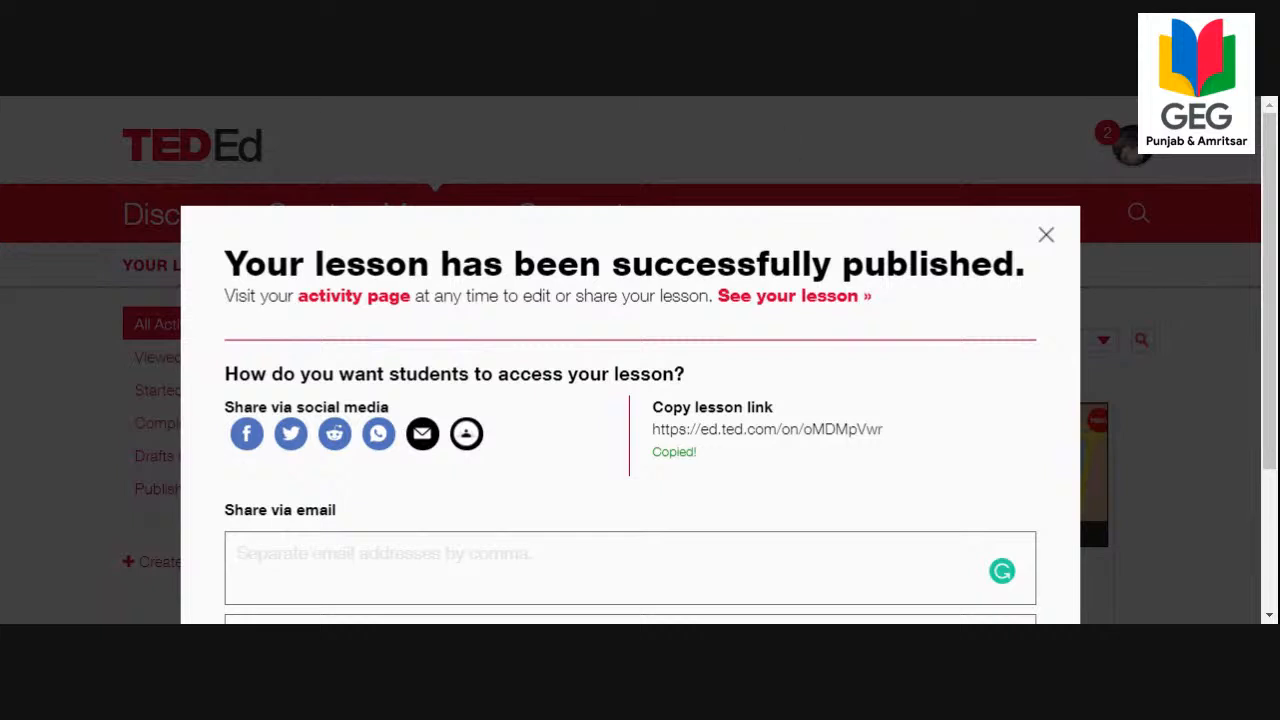
Close the publishing confirmation, open the published Self-introduction for Interview lesson and look over its title, video and section list.
left_click(1046, 236)
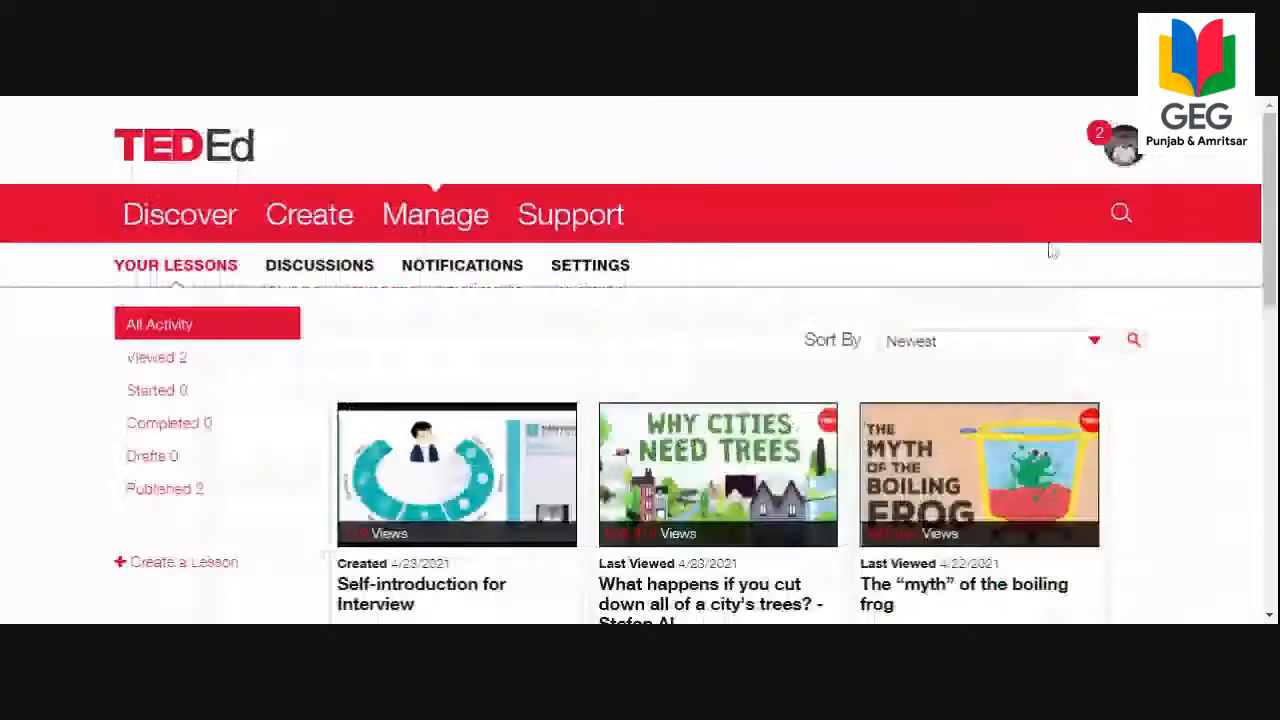
left_click(460, 510)
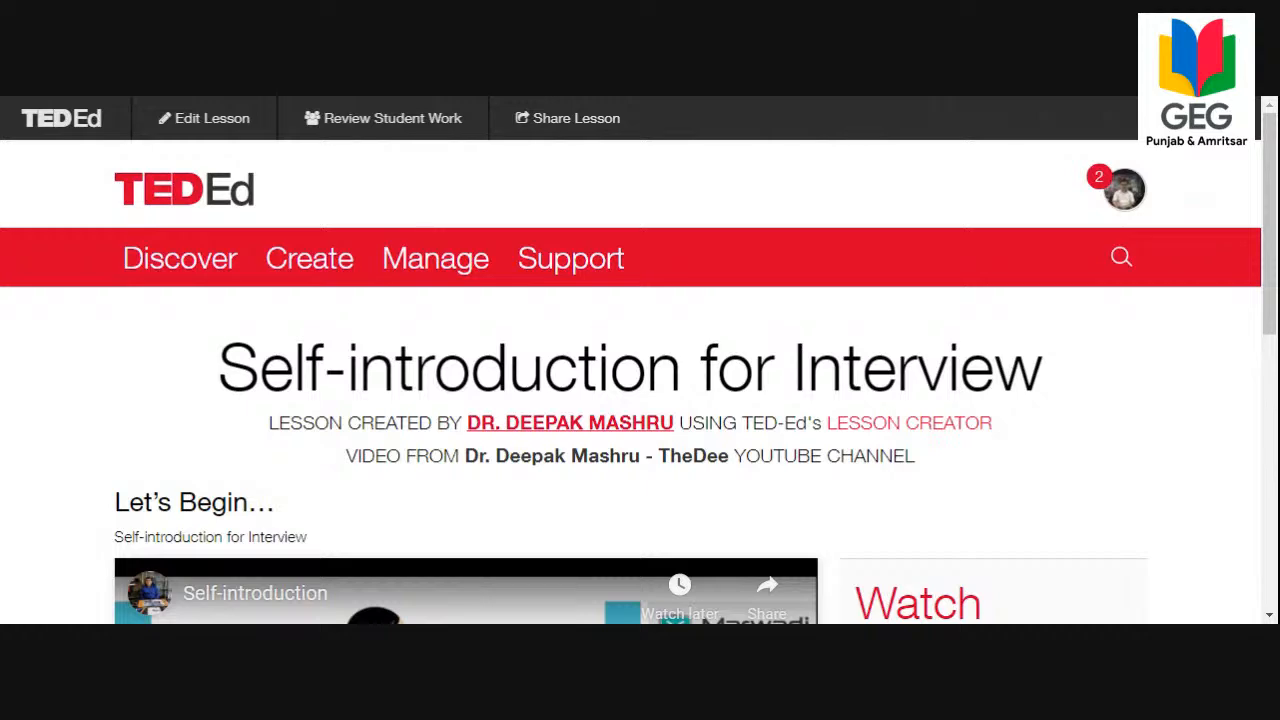
scroll(470, 516, "down", 7)
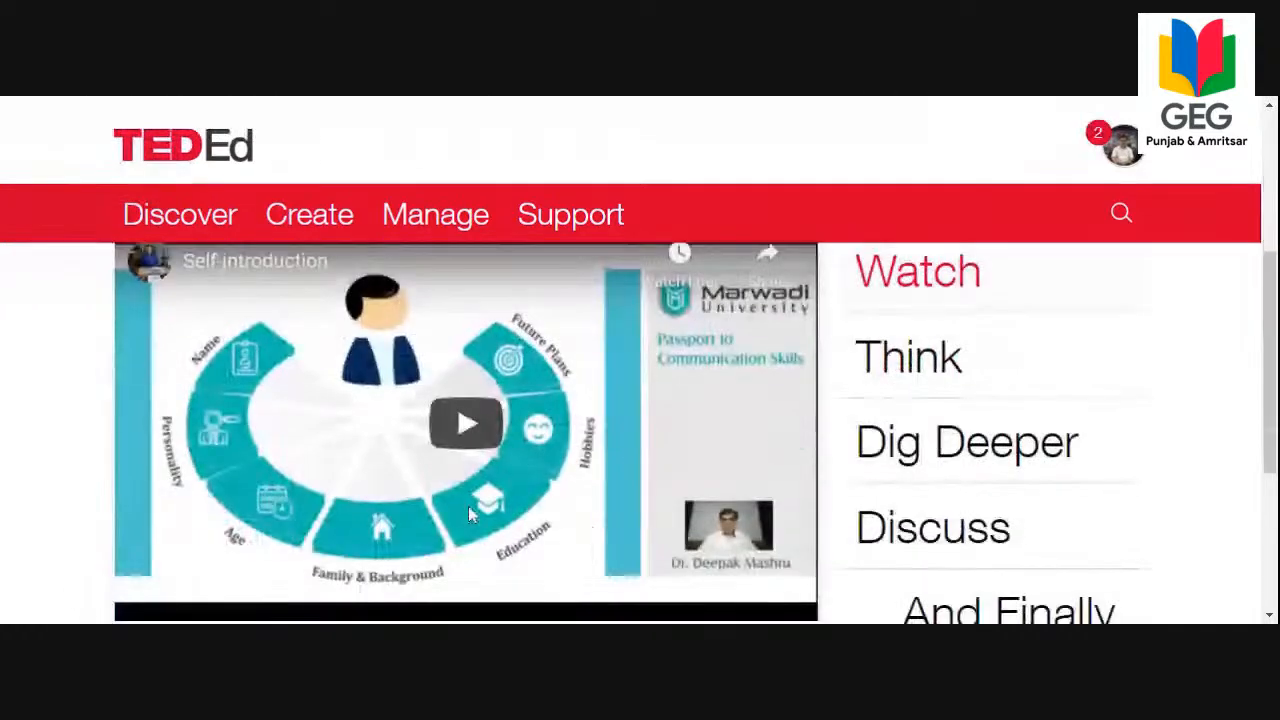
scroll(470, 516, "up", 8)
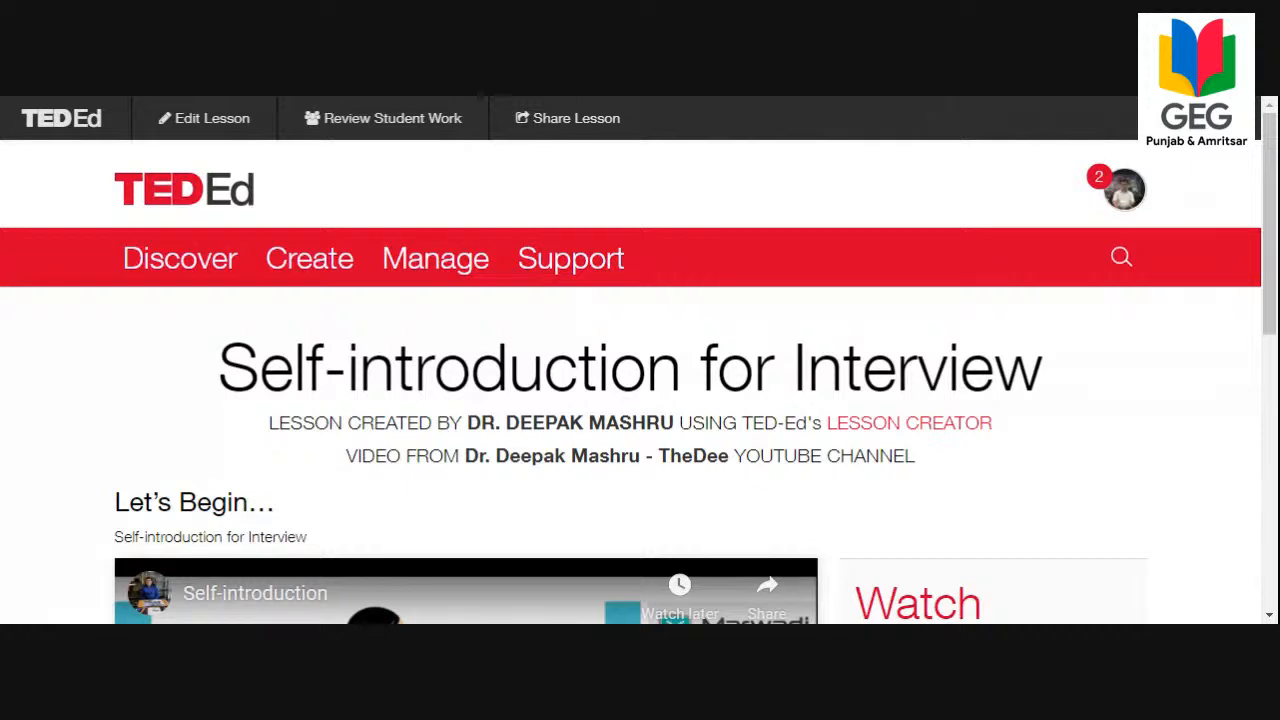
scroll(822, 305, "down", 3)
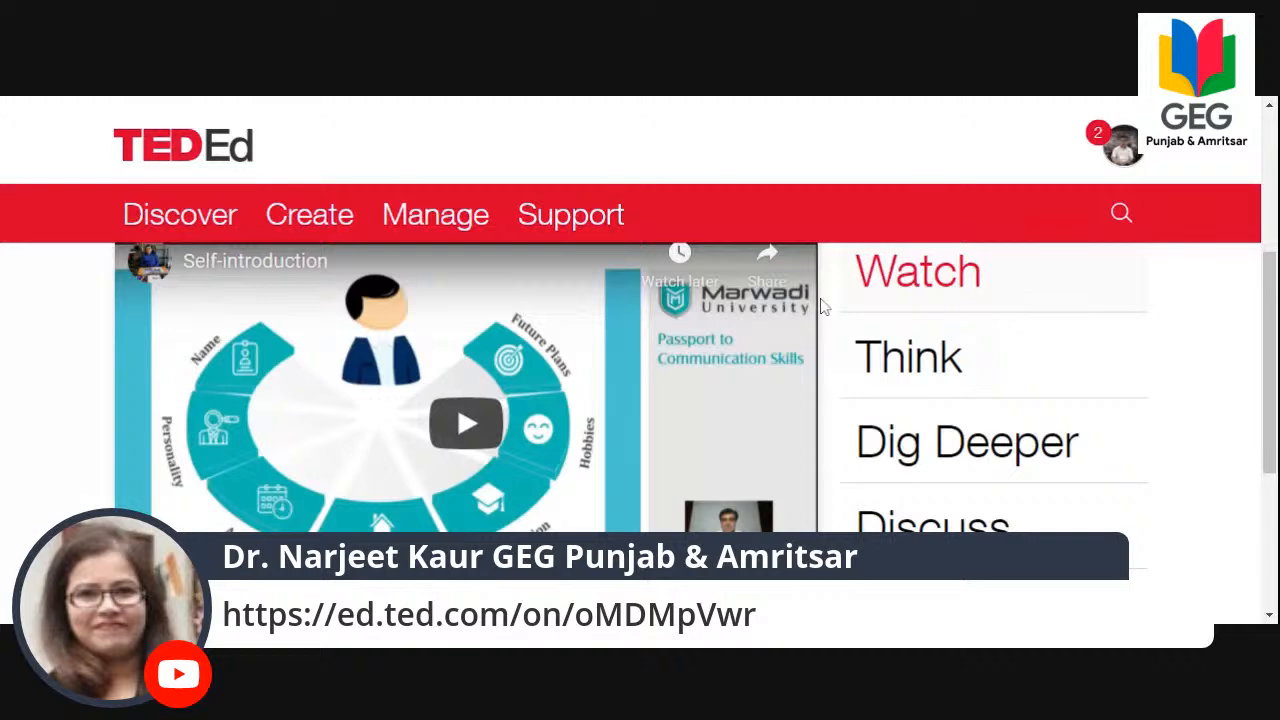
scroll(822, 306, "up", 4)
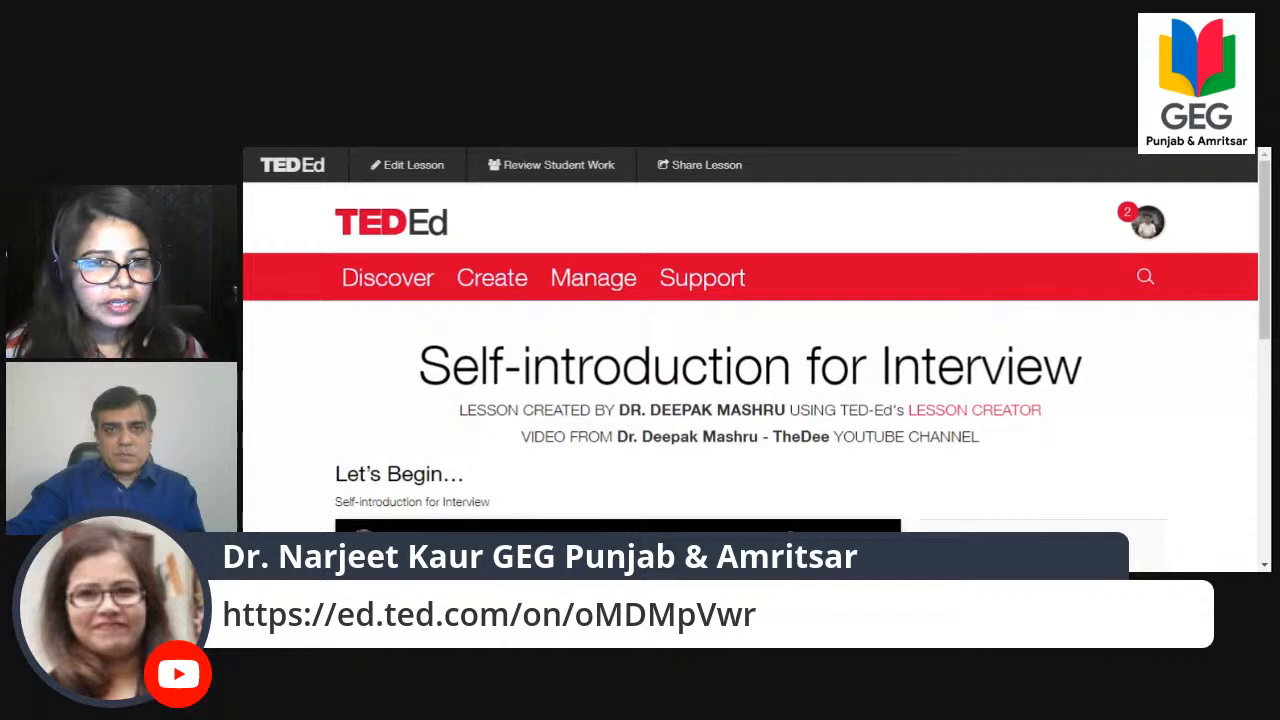
scroll(850, 320, "down", 3)
scroll(850, 322, "up", 3)
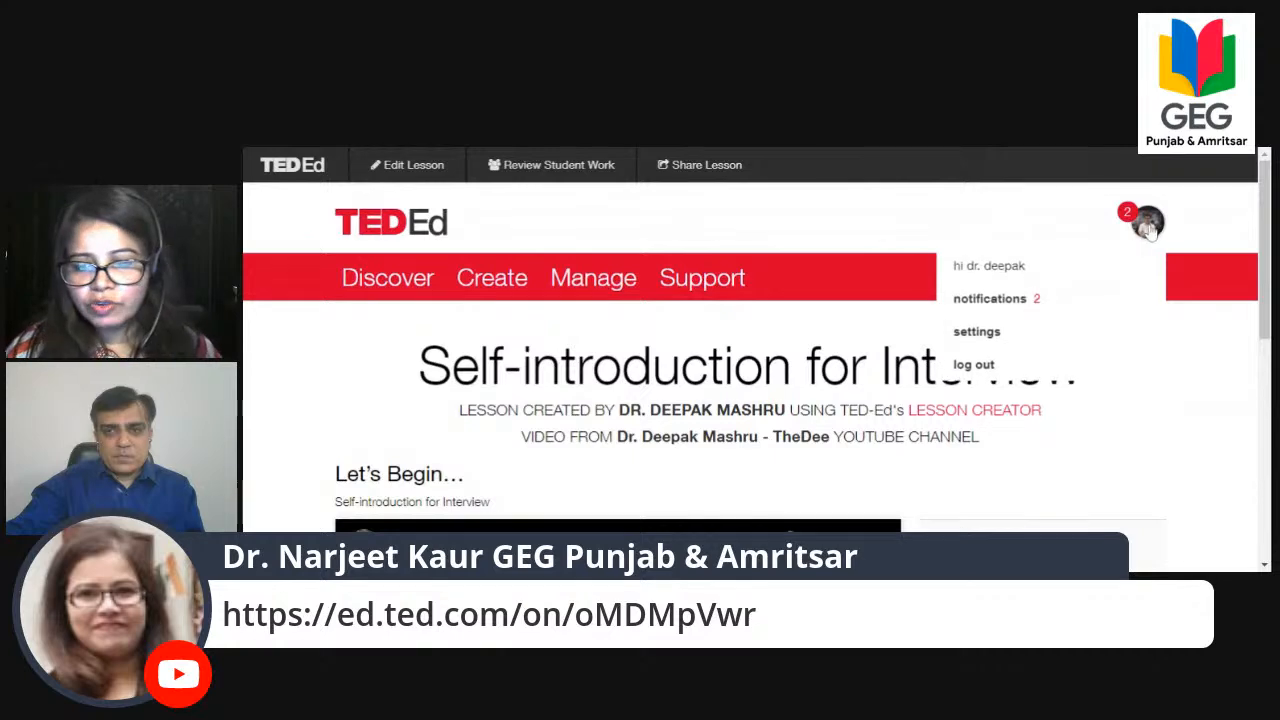
Go to the managed lessons and open the student work review of the Self-introduction for Interview lesson down to its Active Students.
mouse_move(517, 290)
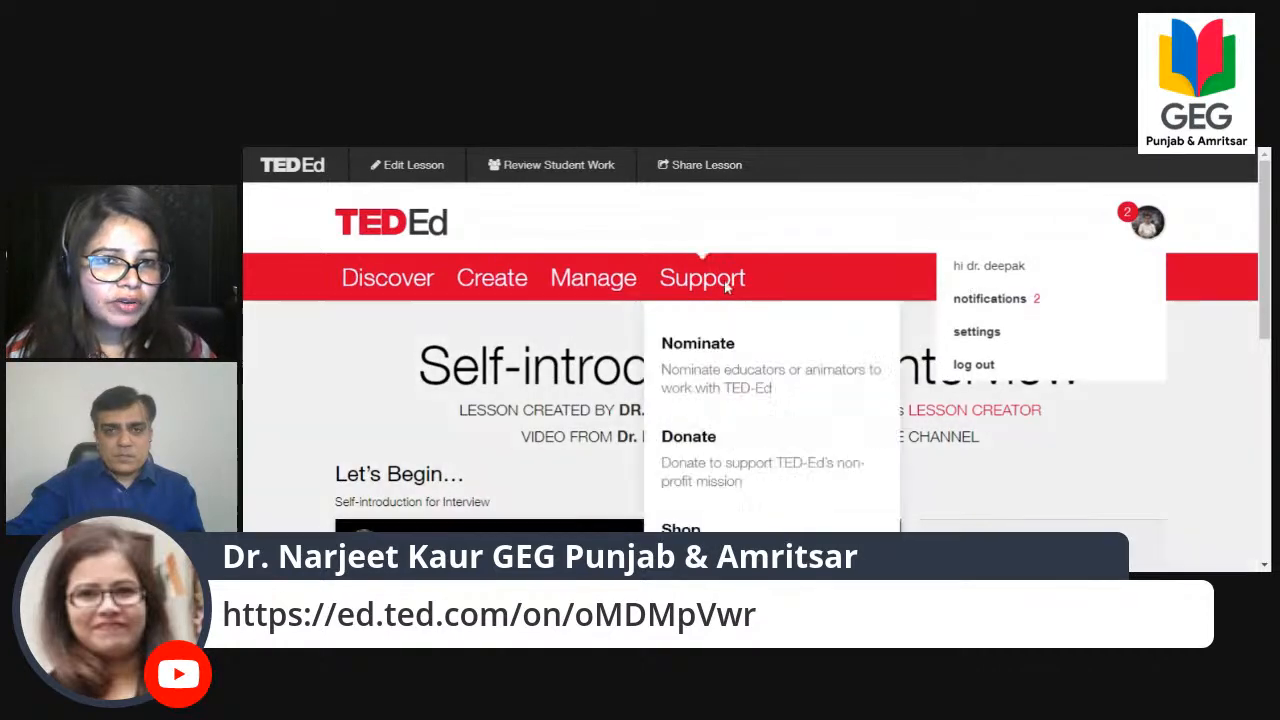
mouse_move(582, 292)
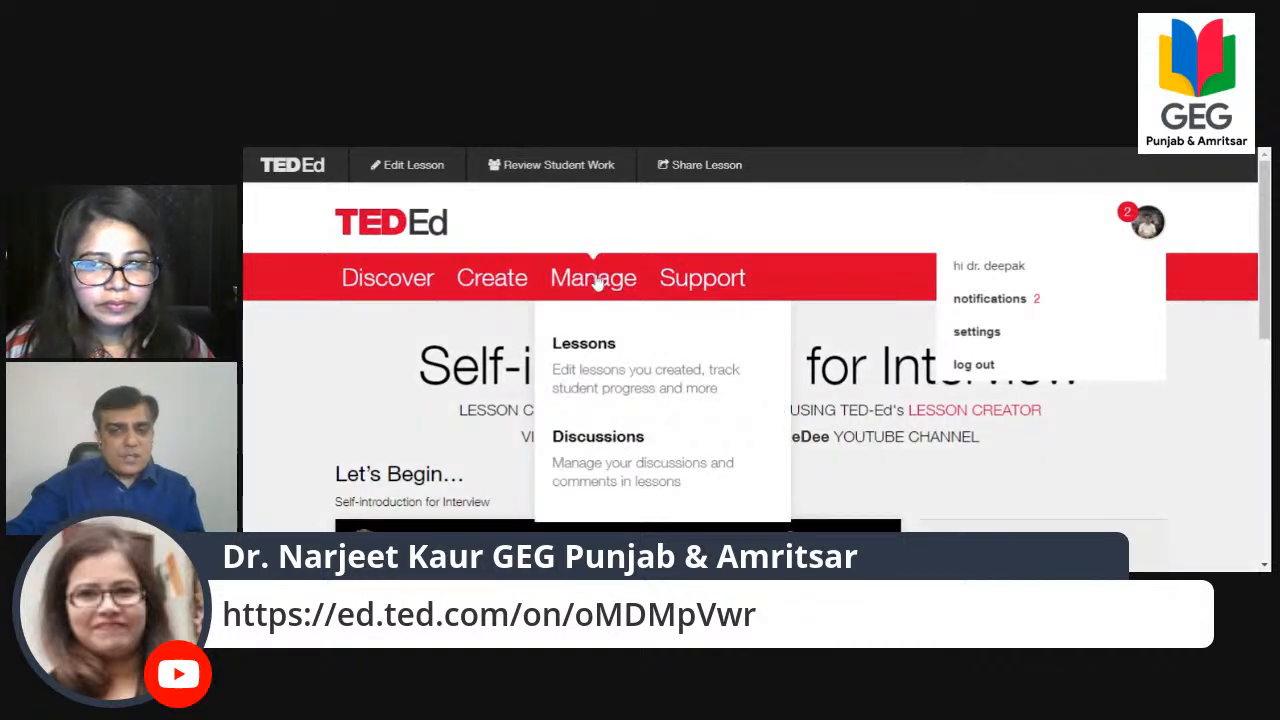
left_click(585, 350)
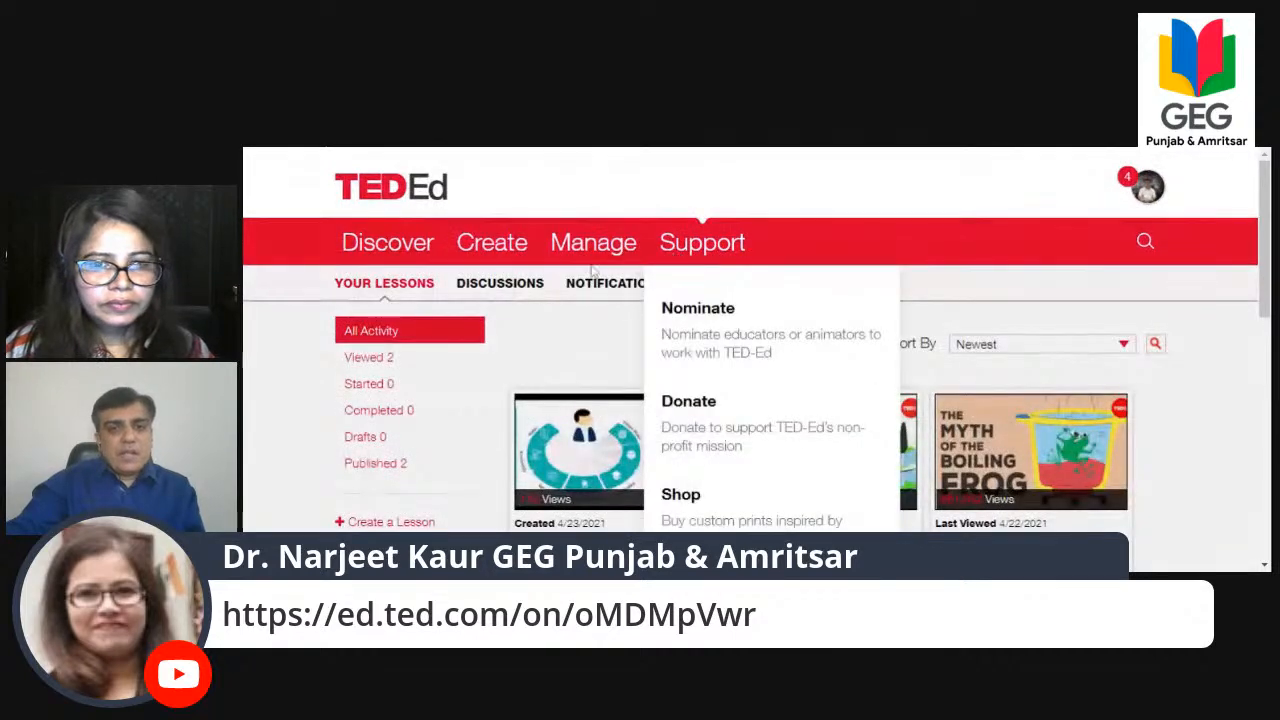
scroll(548, 330, "down", 1)
scroll(548, 330, "down", 3)
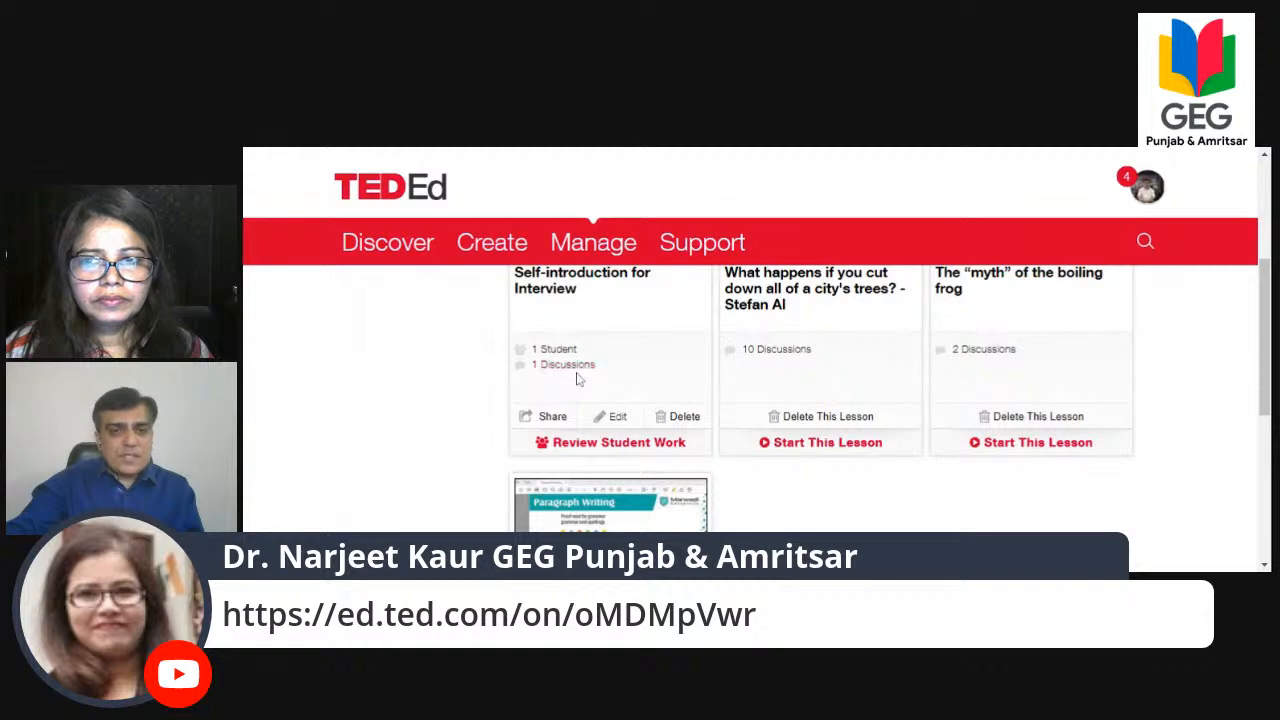
left_click(604, 449)
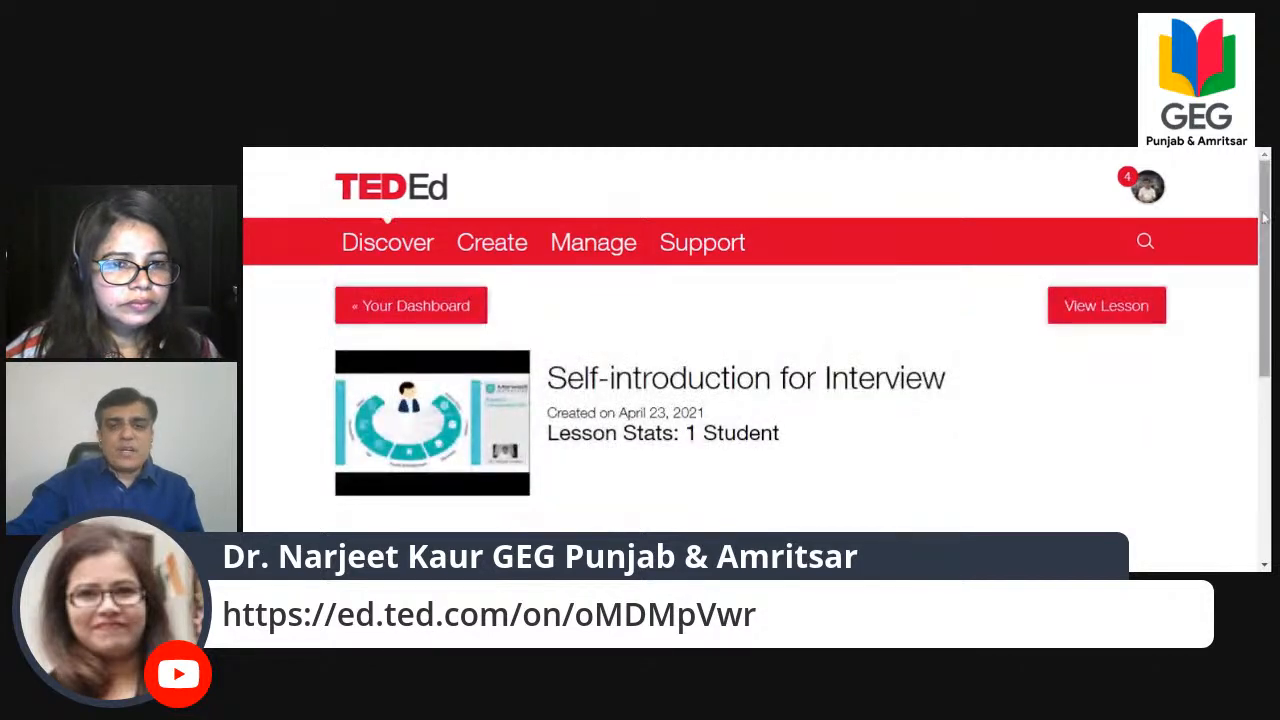
left_click_drag(1263, 223, 1263, 395)
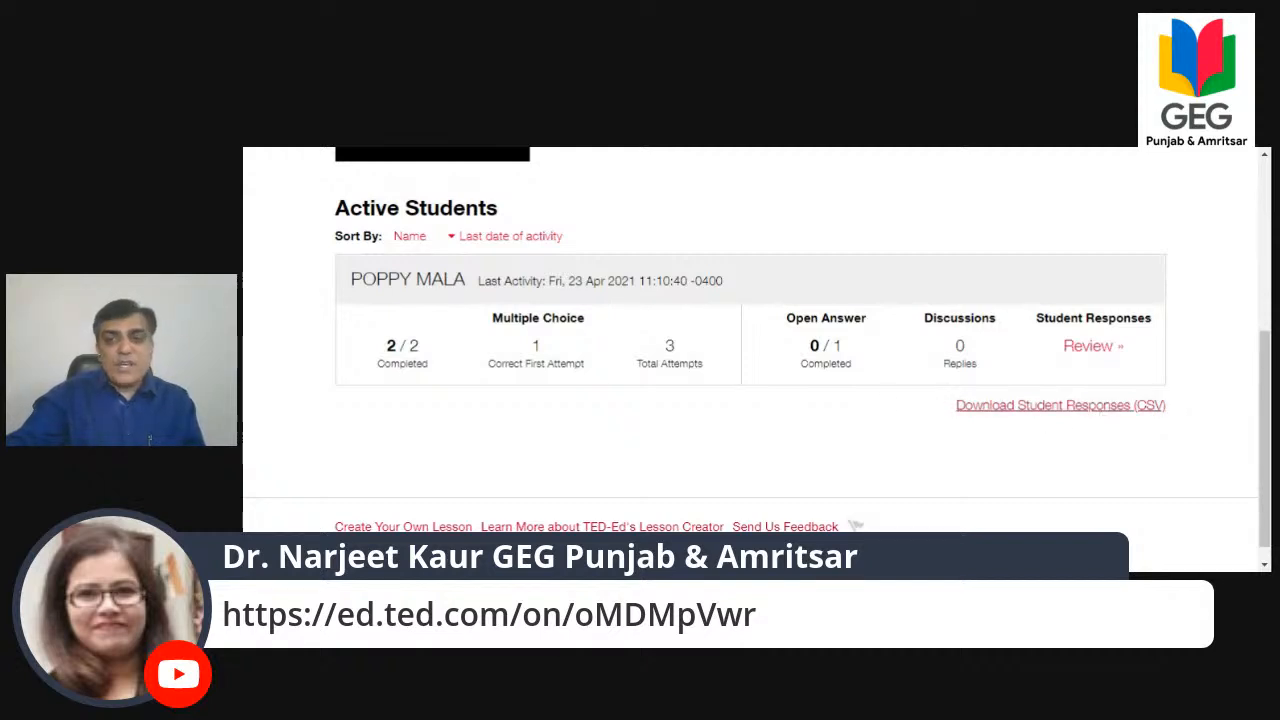
Review the active student's responses to the Think questions and check which students can be chosen for viewing answers.
left_click(1088, 346)
scroll(1094, 360, "down", 3)
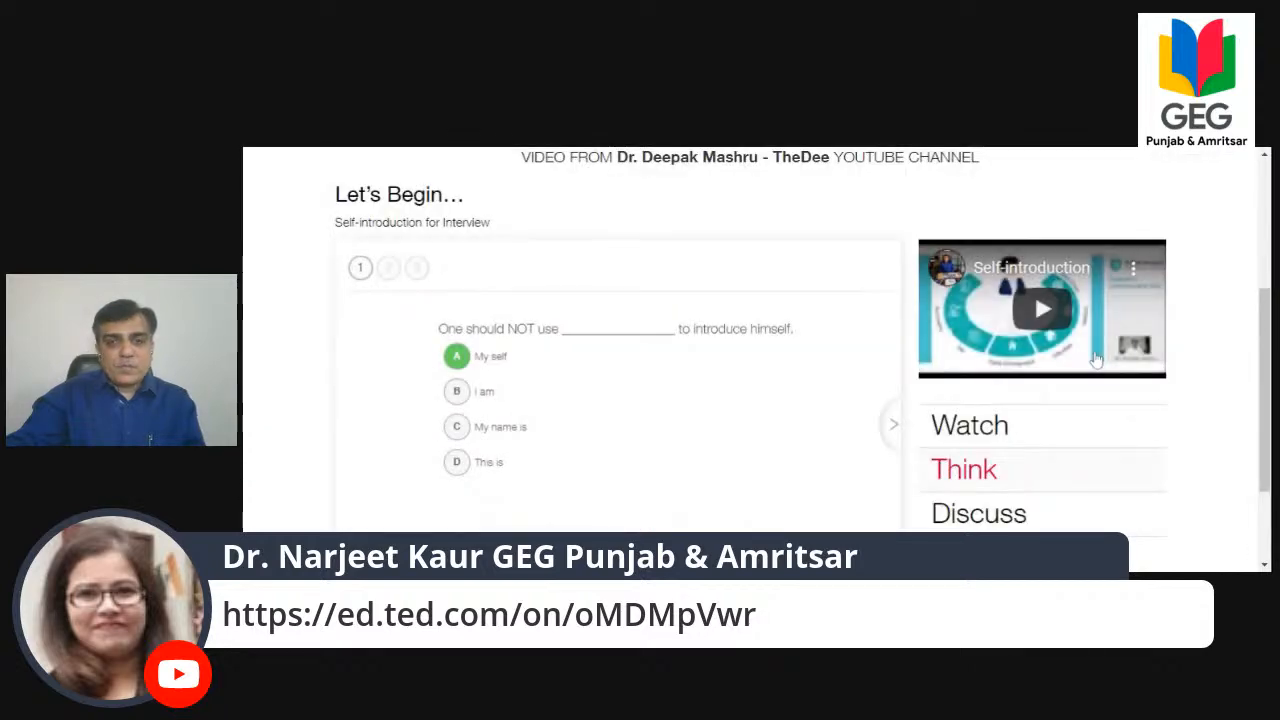
scroll(1120, 369, "down", 2)
scroll(1202, 373, "up", 5)
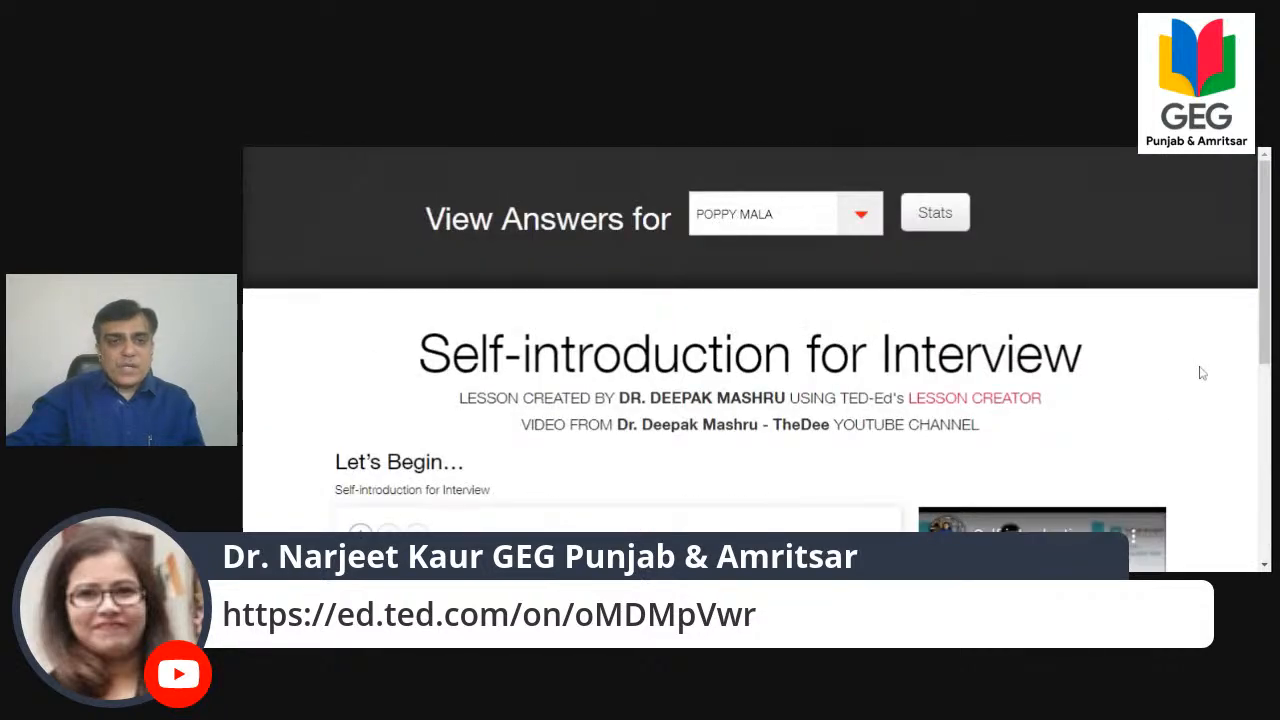
scroll(1202, 373, "down", 3)
scroll(1202, 373, "down", 2)
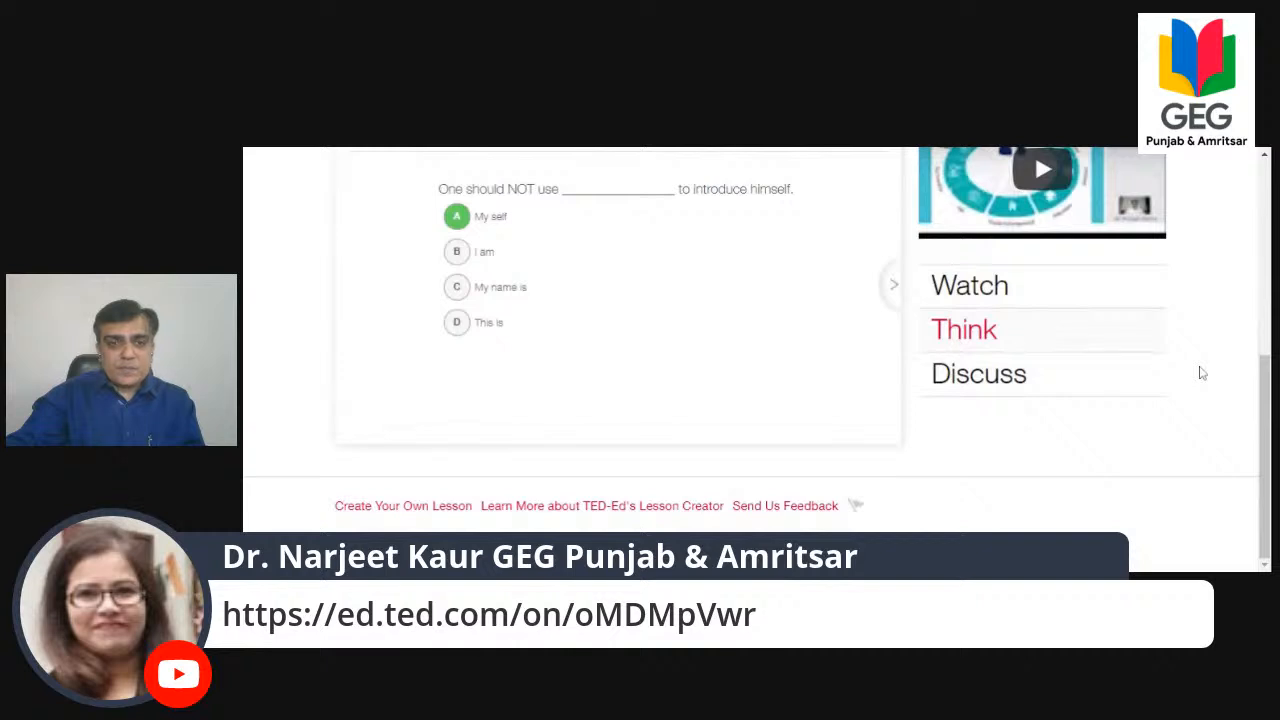
scroll(1202, 373, "up", 5)
left_click(868, 222)
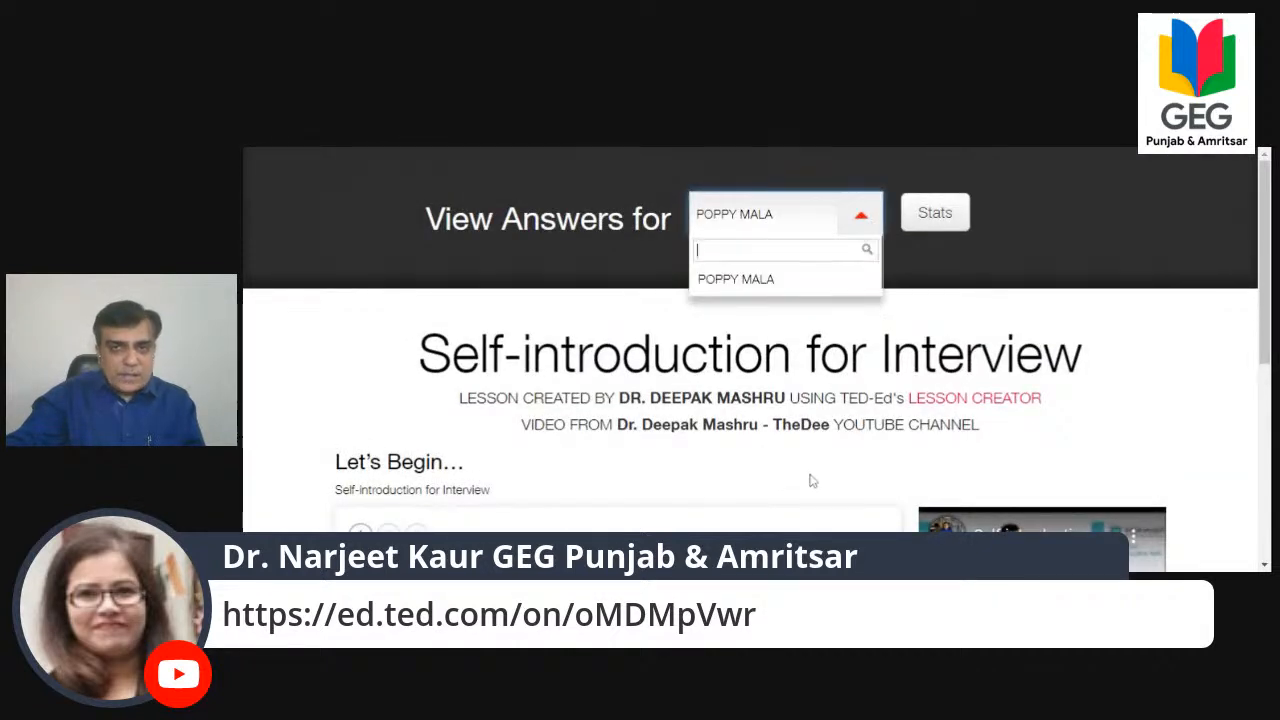
Return to the lesson's stats page and check the active student's completion figures.
left_click(926, 228)
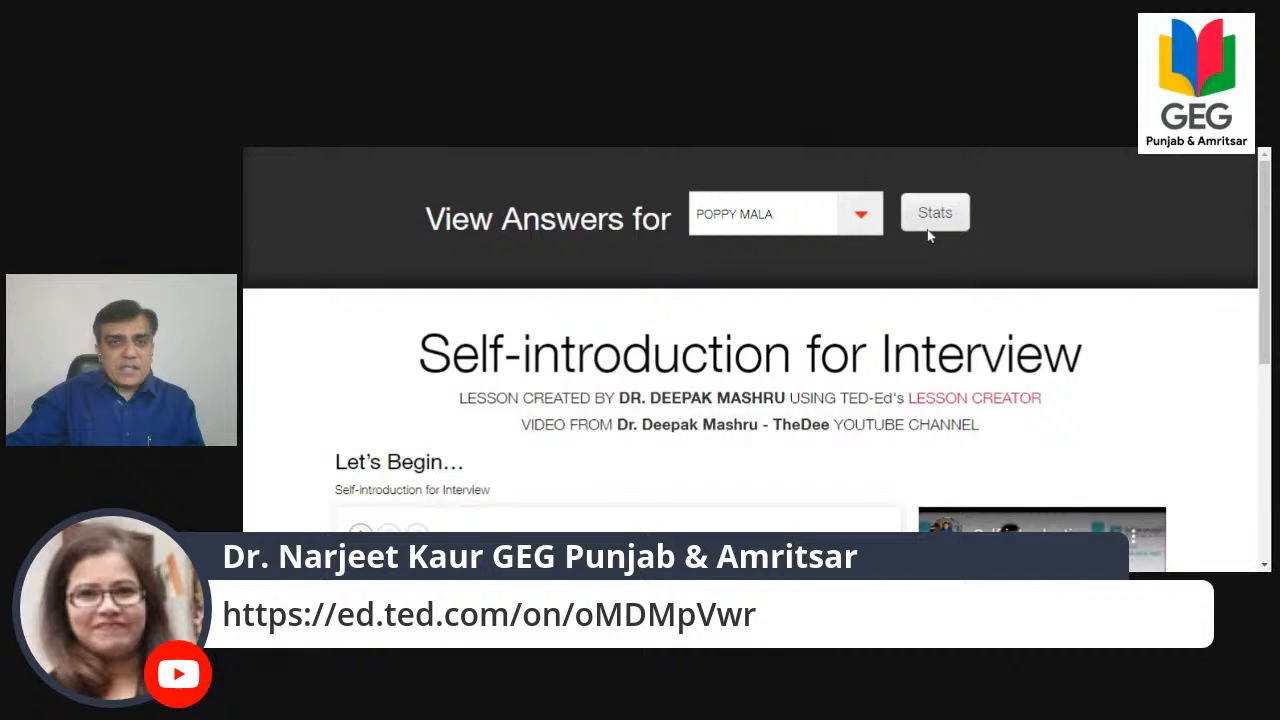
scroll(926, 237, "down", 3)
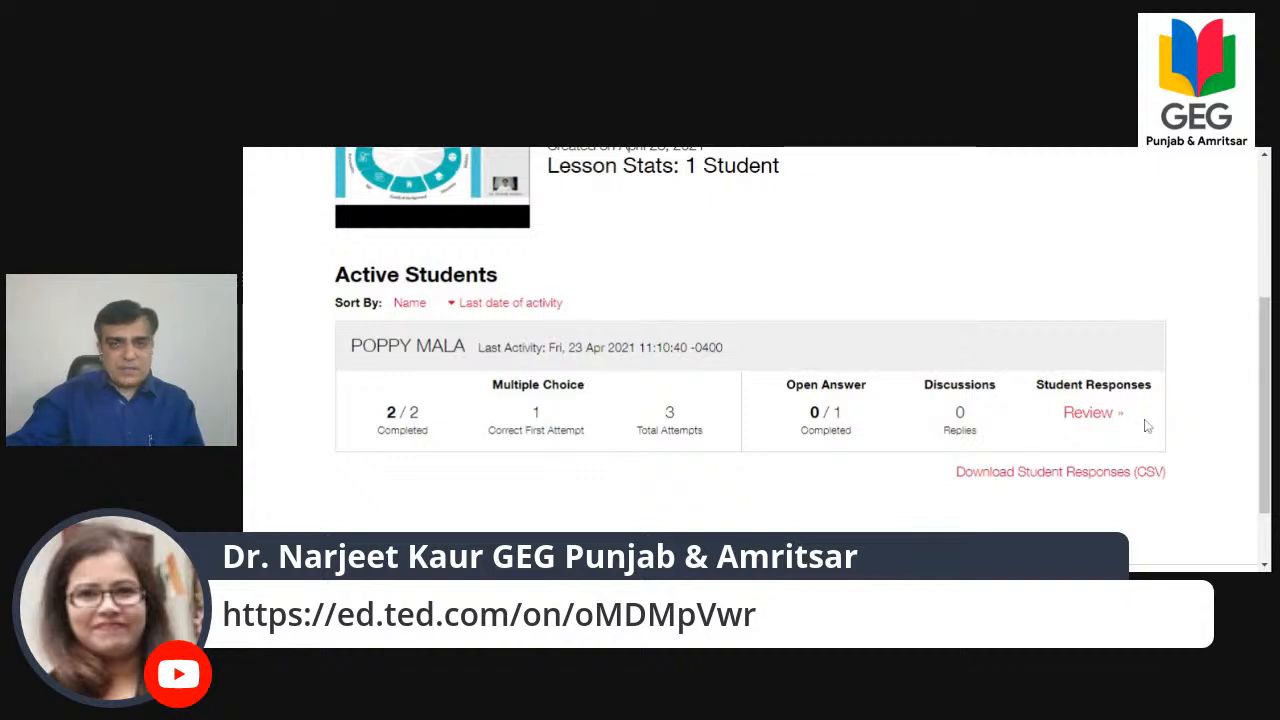
scroll(900, 340, "up", 3)
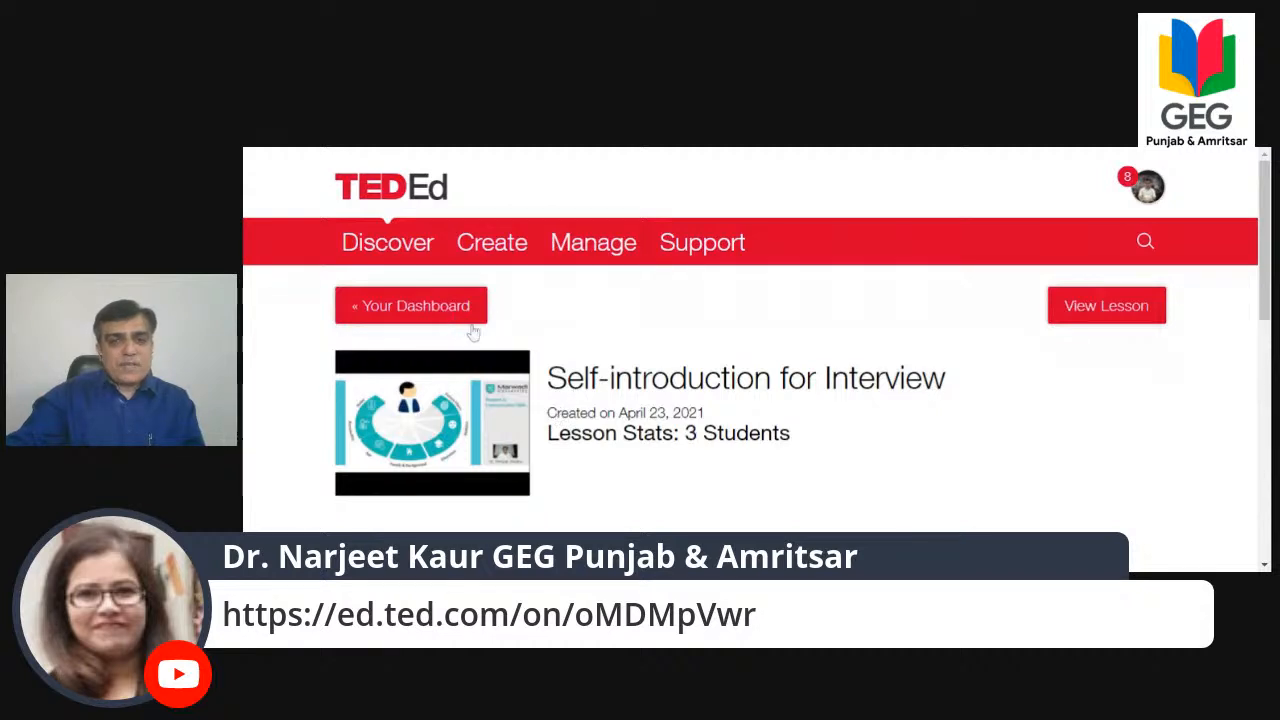
From the dashboard's lesson list, open the students overview of the Self-introduction for Interview lesson and look through the entries.
scroll(557, 362, "down", 3)
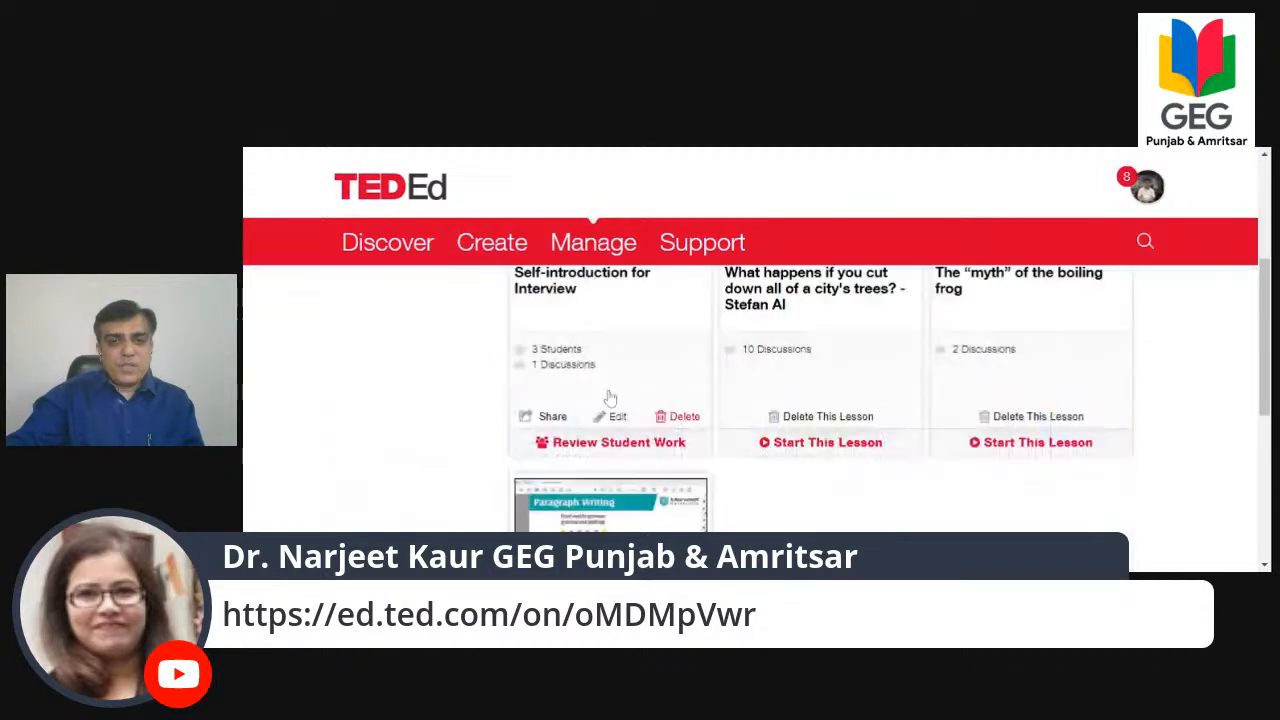
left_click(557, 358)
scroll(674, 378, "down", 10)
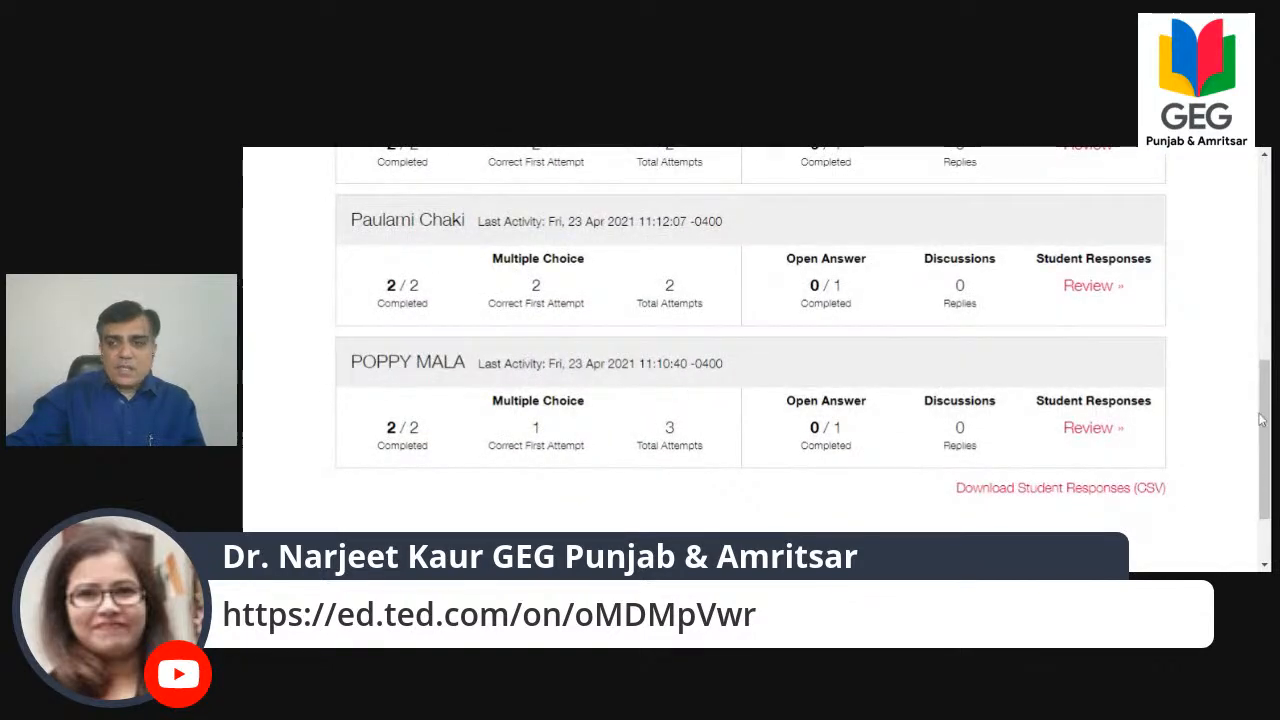
scroll(1256, 357, "up", 3)
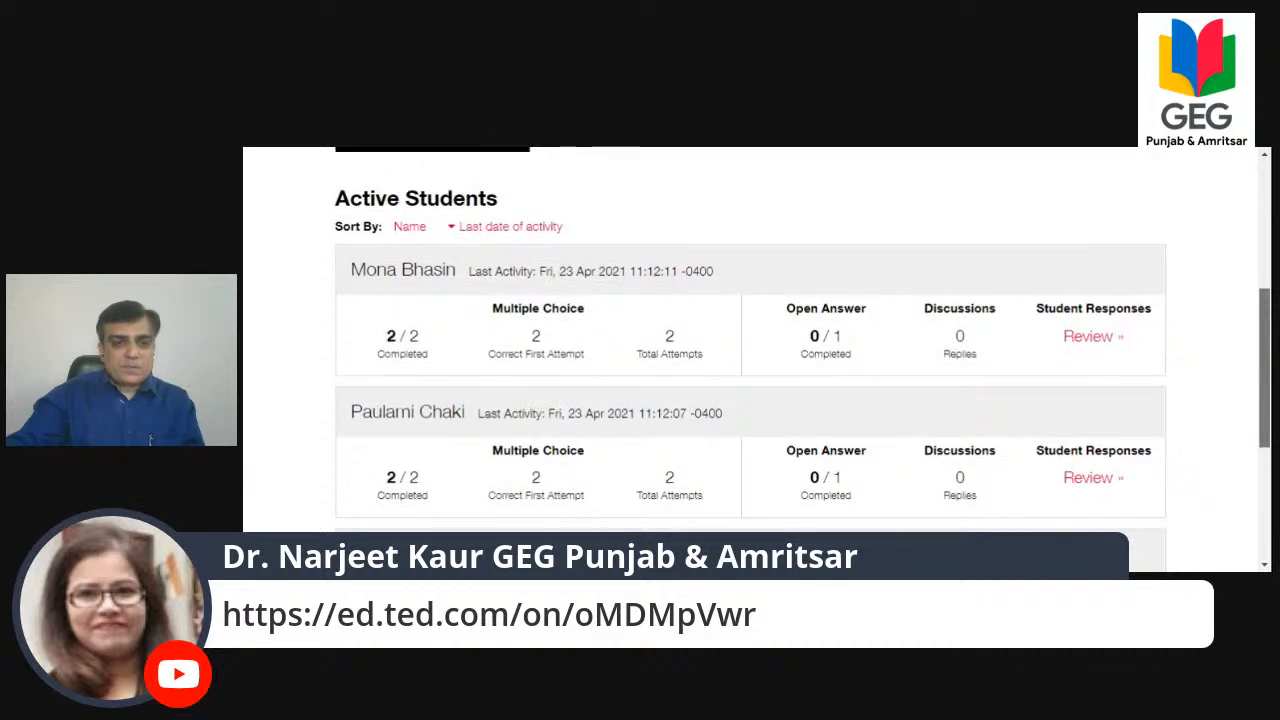
Examine each active student's multiple-choice completion, attempts, open answers and discussion replies, including any newly added students.
scroll(750, 336, "down", 1)
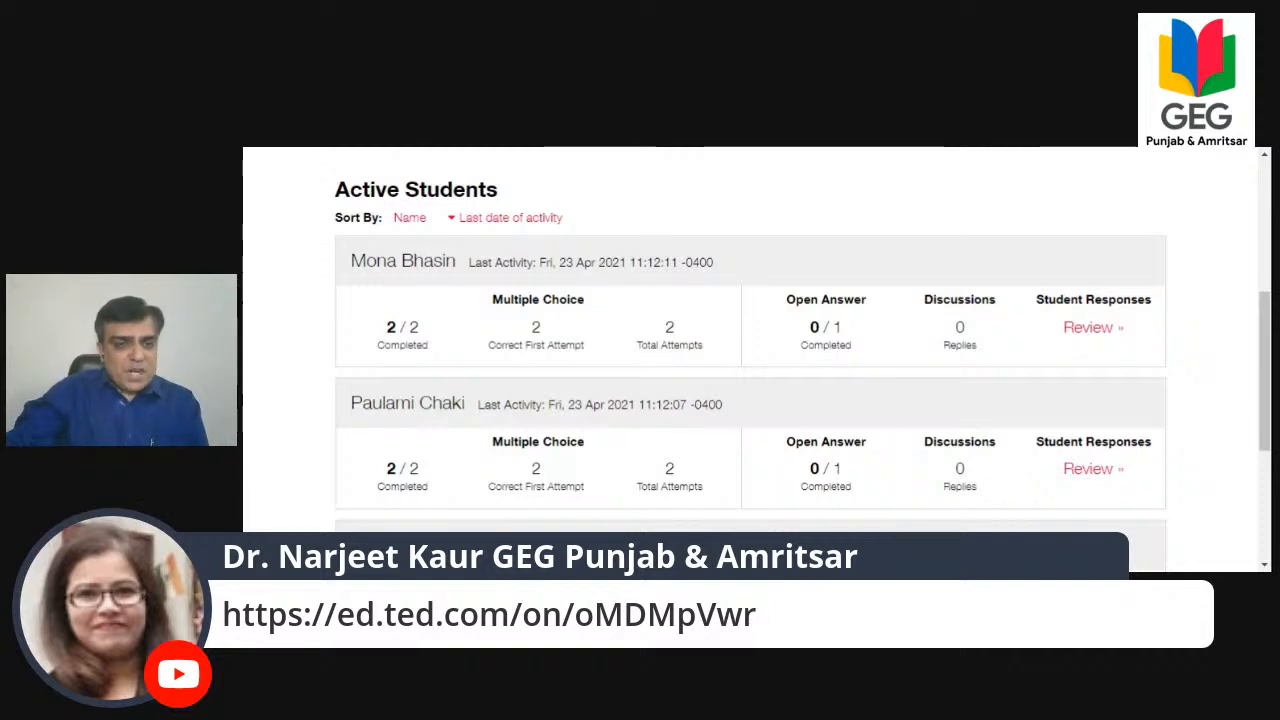
scroll(334, 466, "down", 5)
scroll(334, 443, "up", 5)
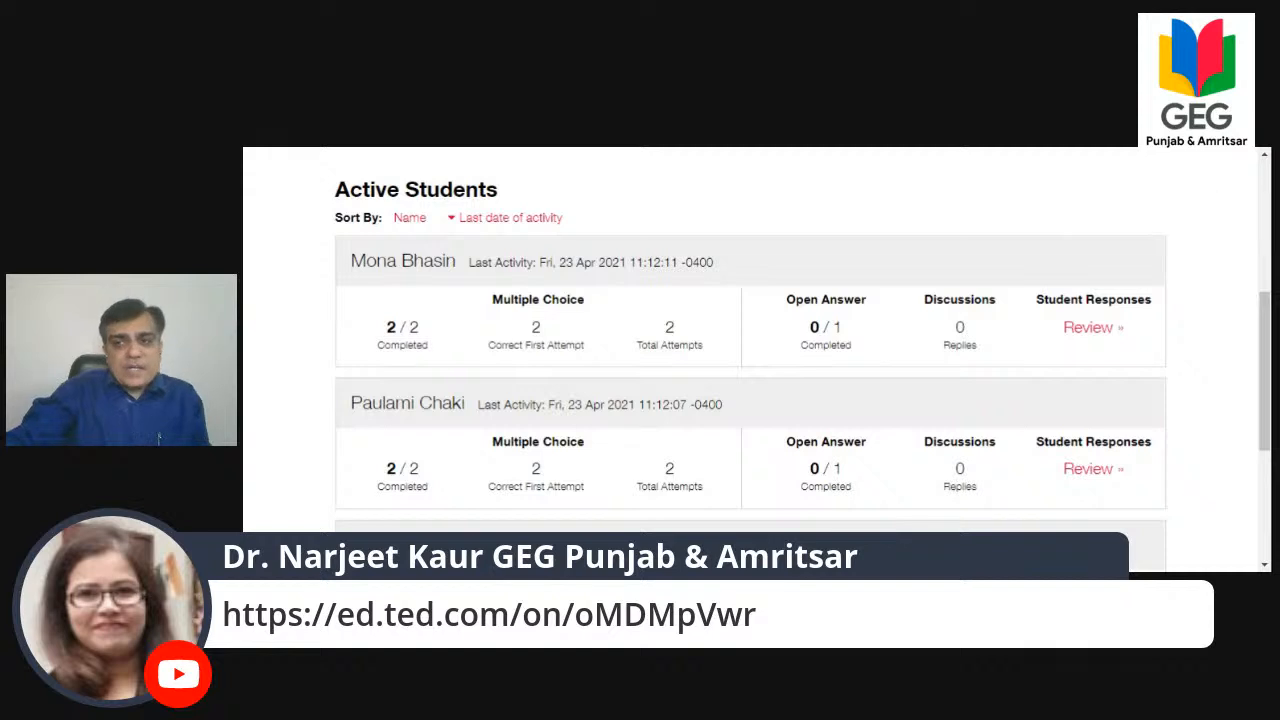
left_click_drag(1264, 306, 1266, 352)
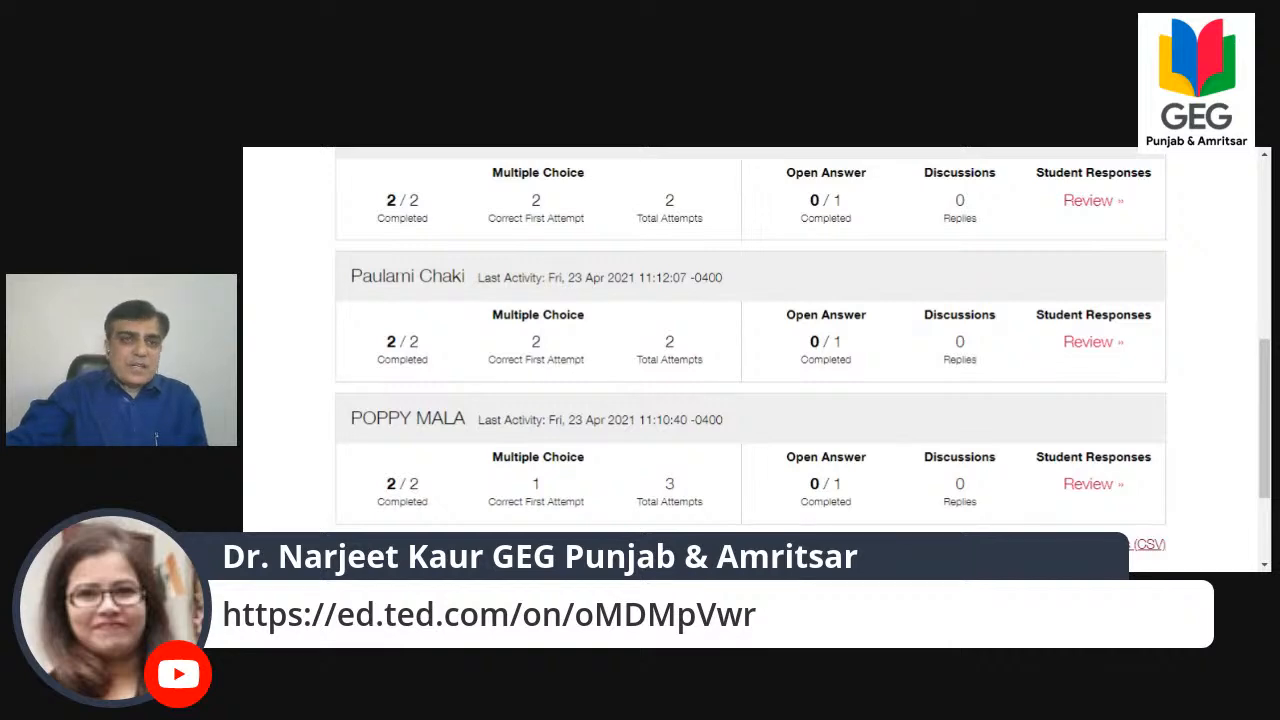
scroll(657, 380, "up", 6)
scroll(1082, 343, "down", 3)
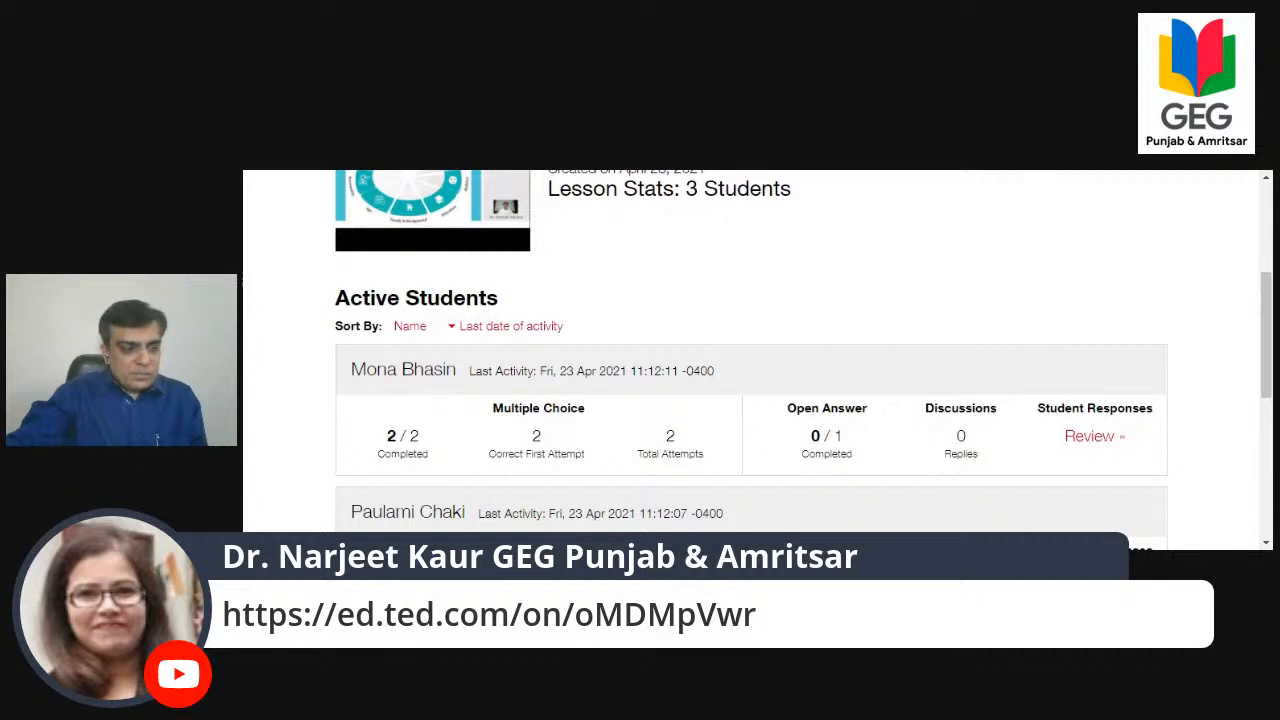
scroll(963, 306, "down", 5)
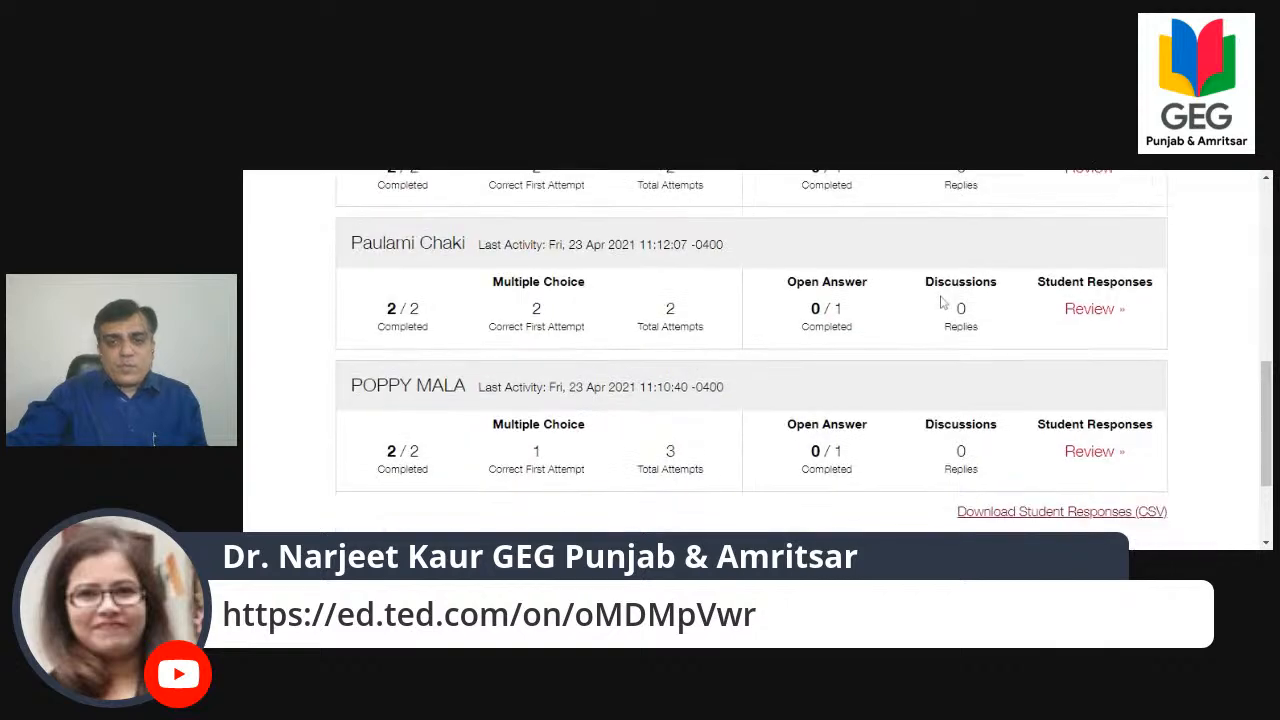
scroll(942, 302, "up", 10)
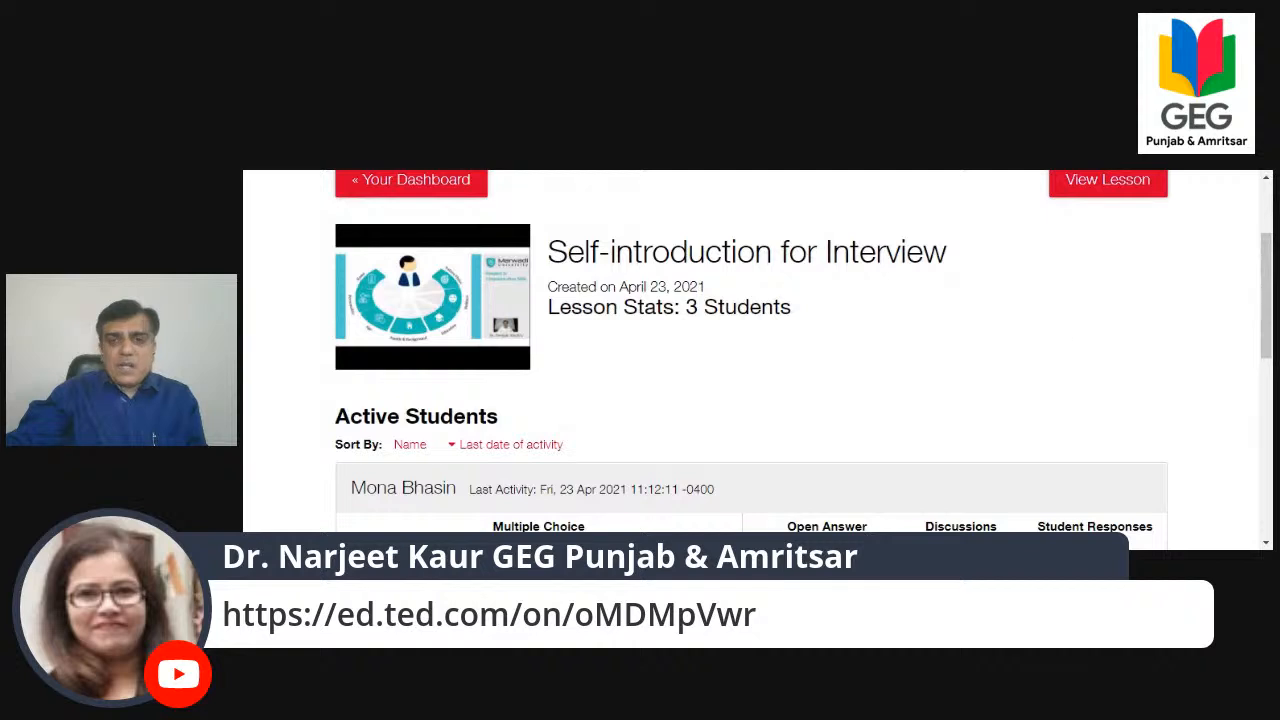
left_click_drag(1268, 260, 1263, 307)
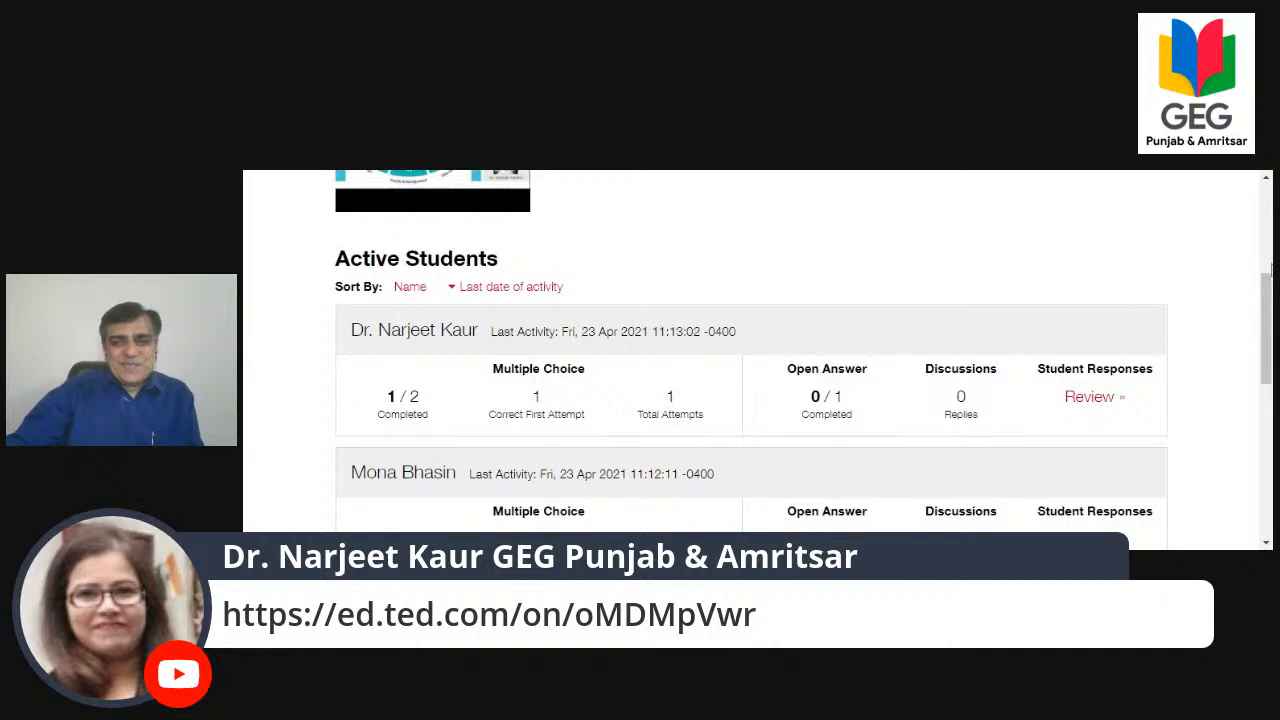
left_click_drag(1271, 268, 1271, 365)
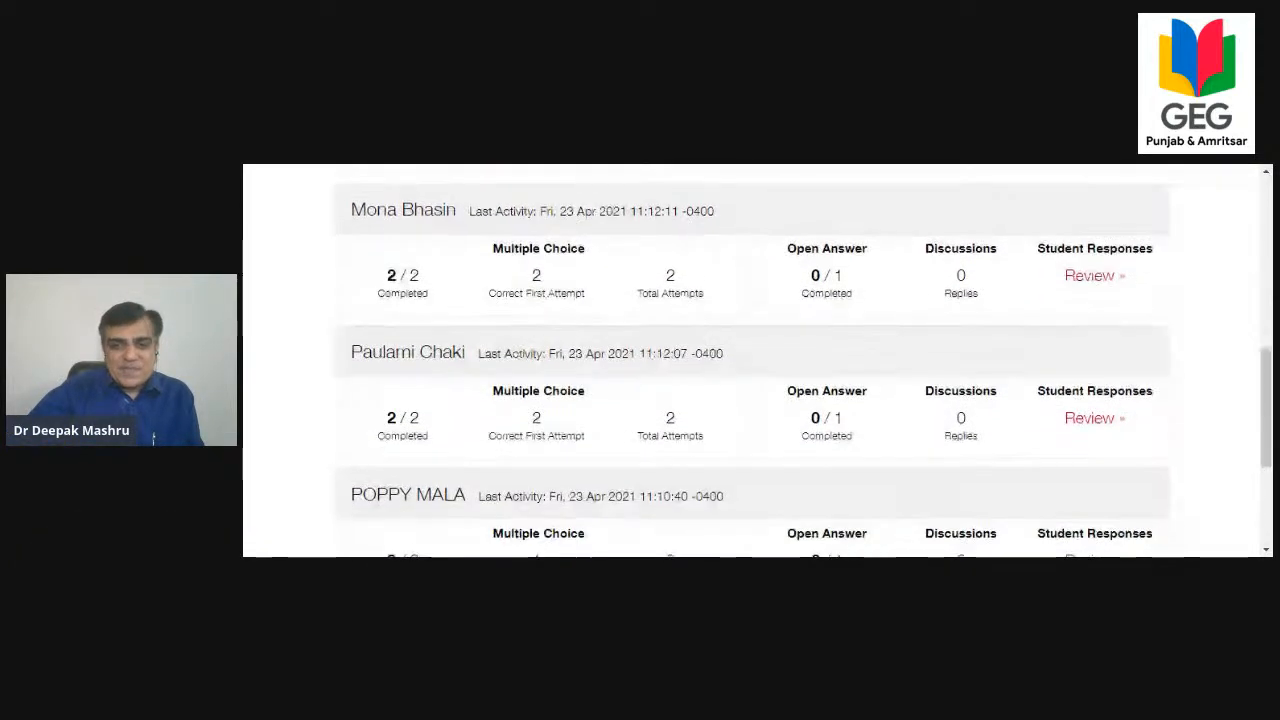
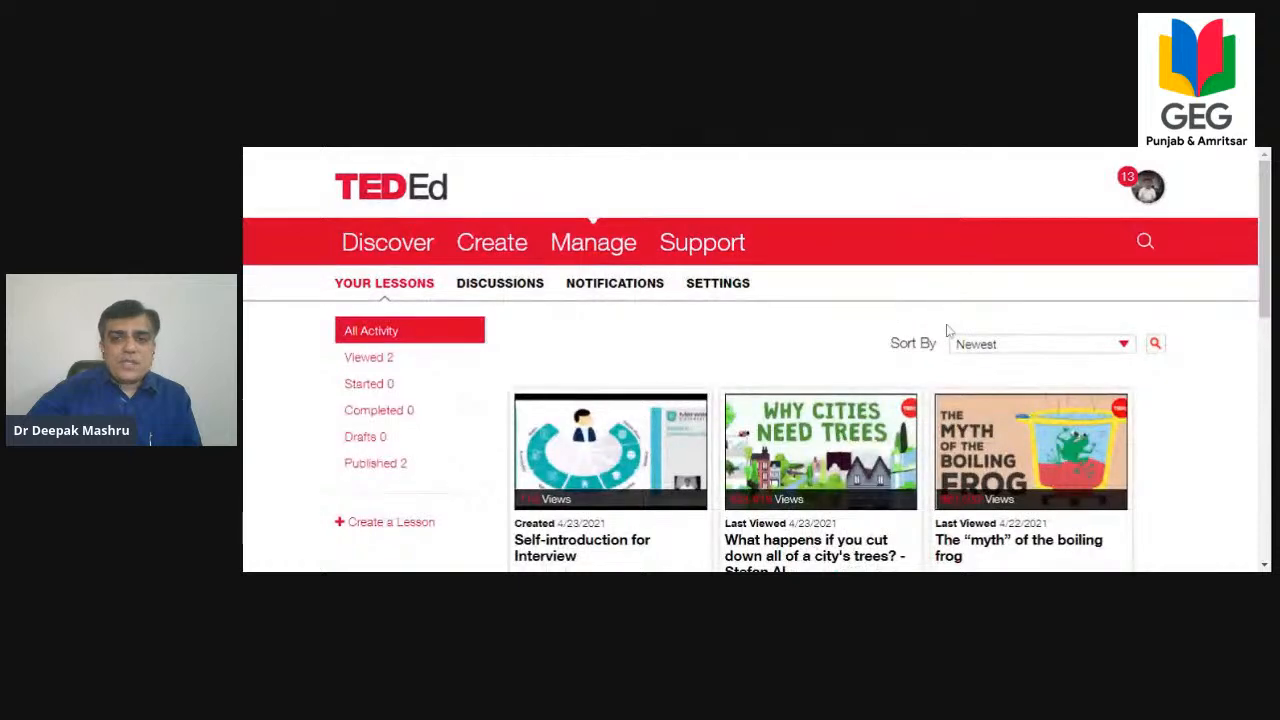
Filter the lessons to the viewed ones, look through them, and check the account's discussion activity.
scroll(943, 337, "up", 3)
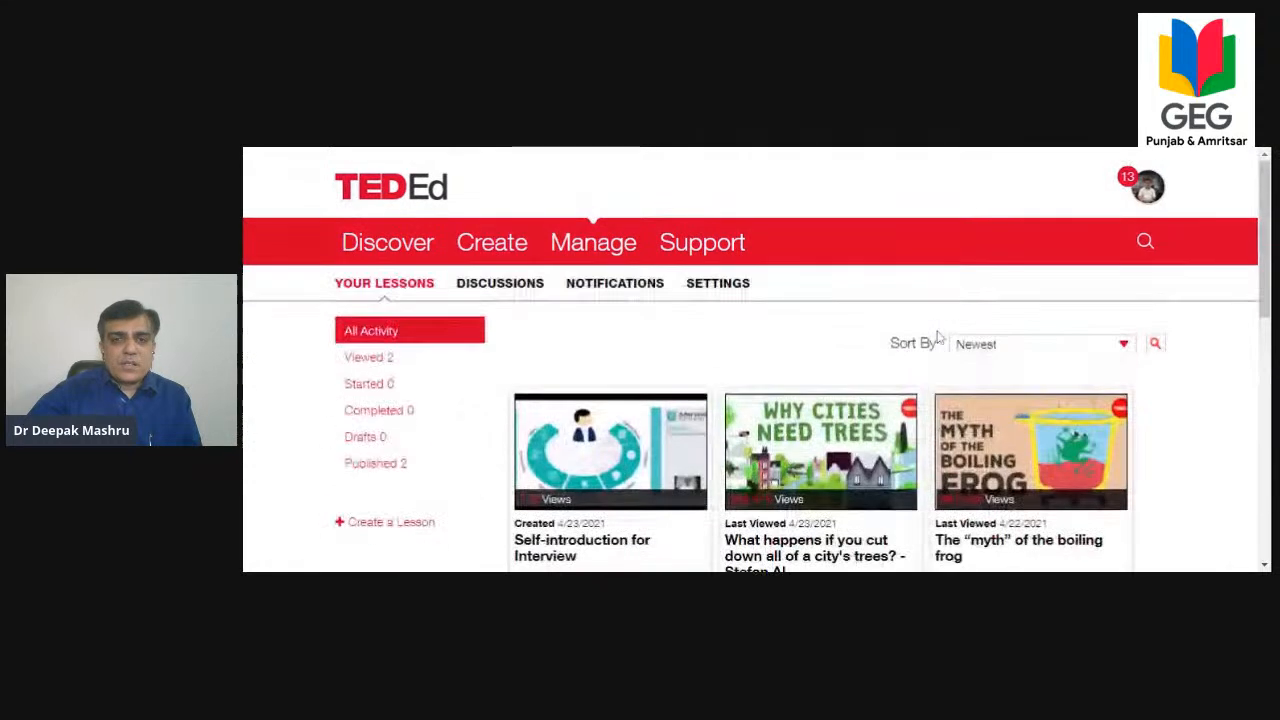
left_click(362, 360)
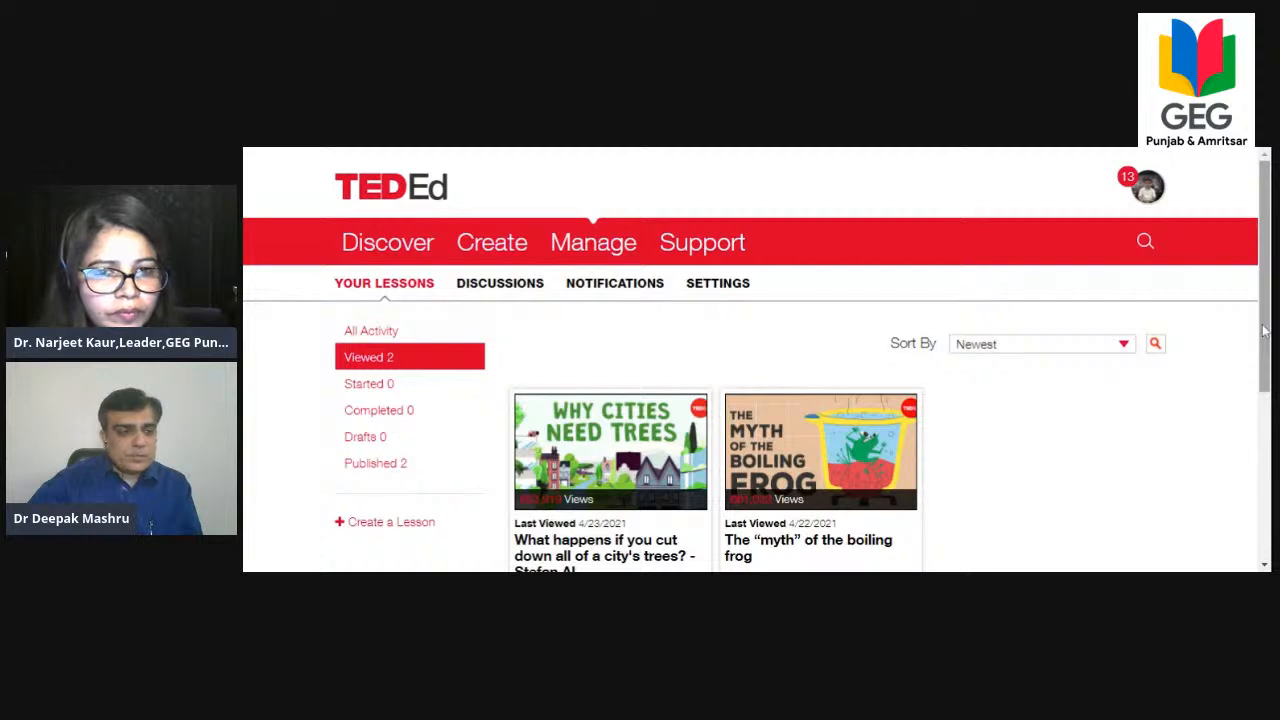
scroll(1266, 244, "down", 5)
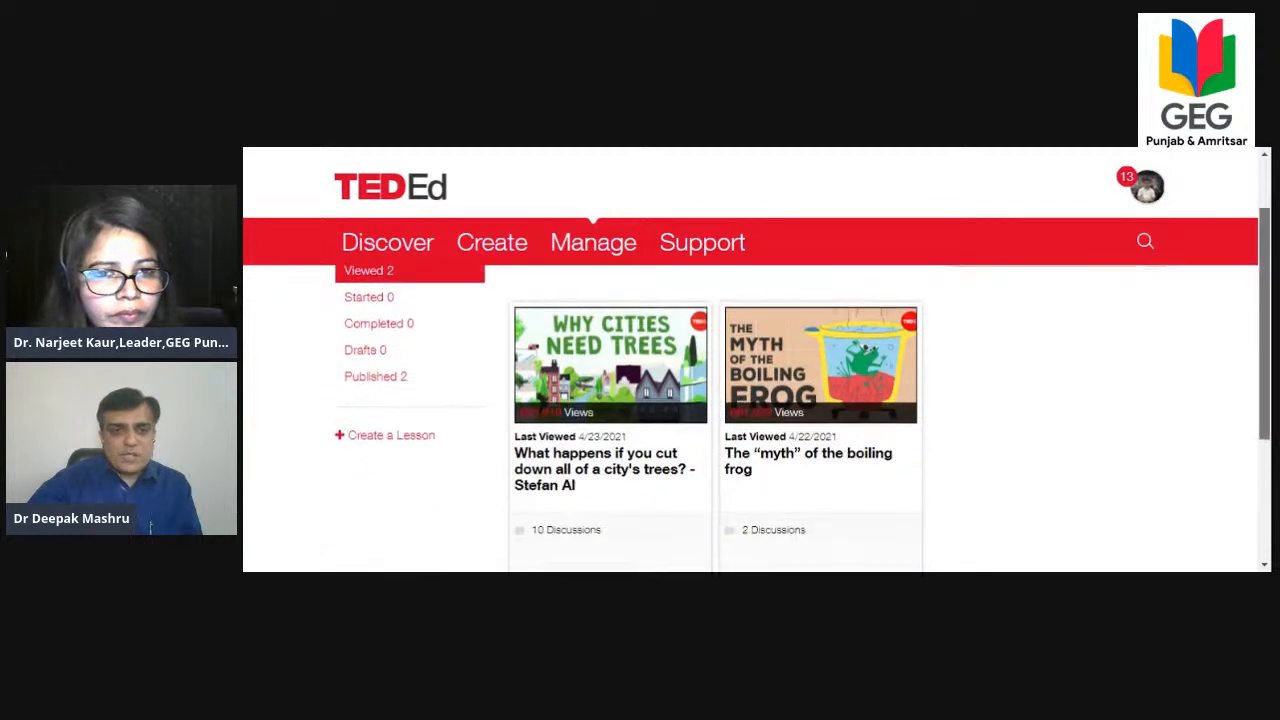
scroll(1250, 256, "up", 5)
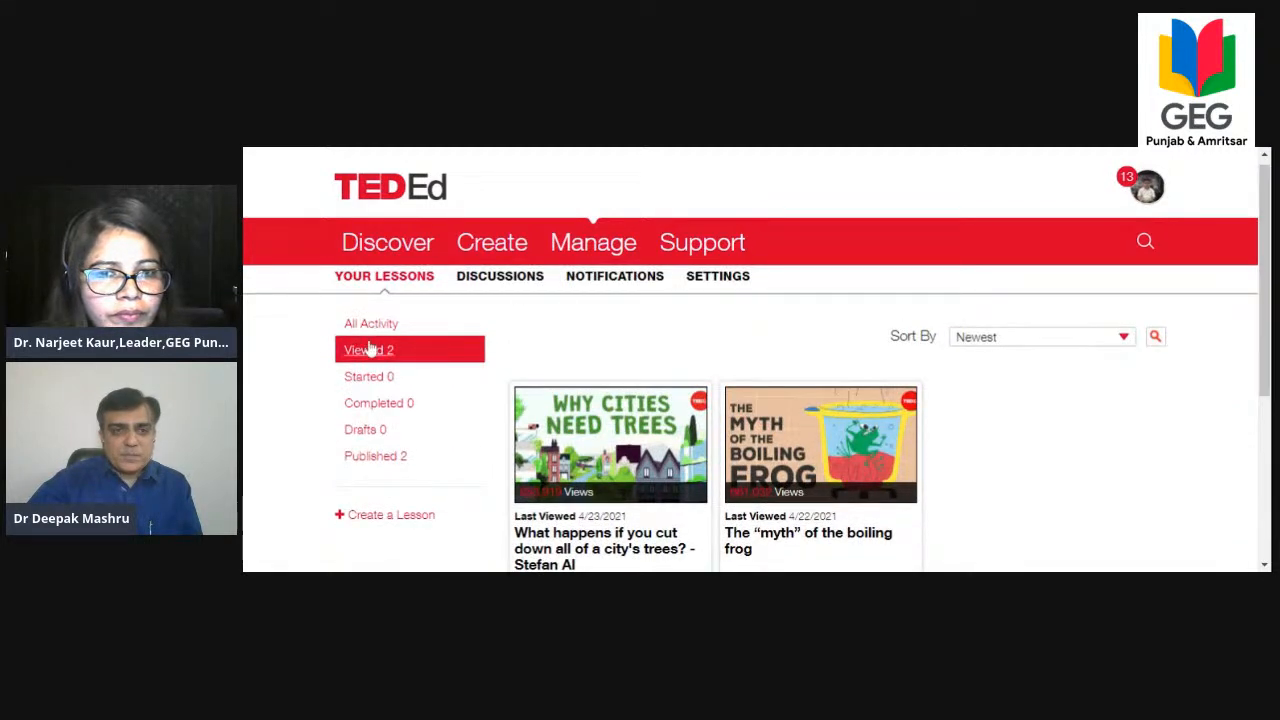
left_click(480, 283)
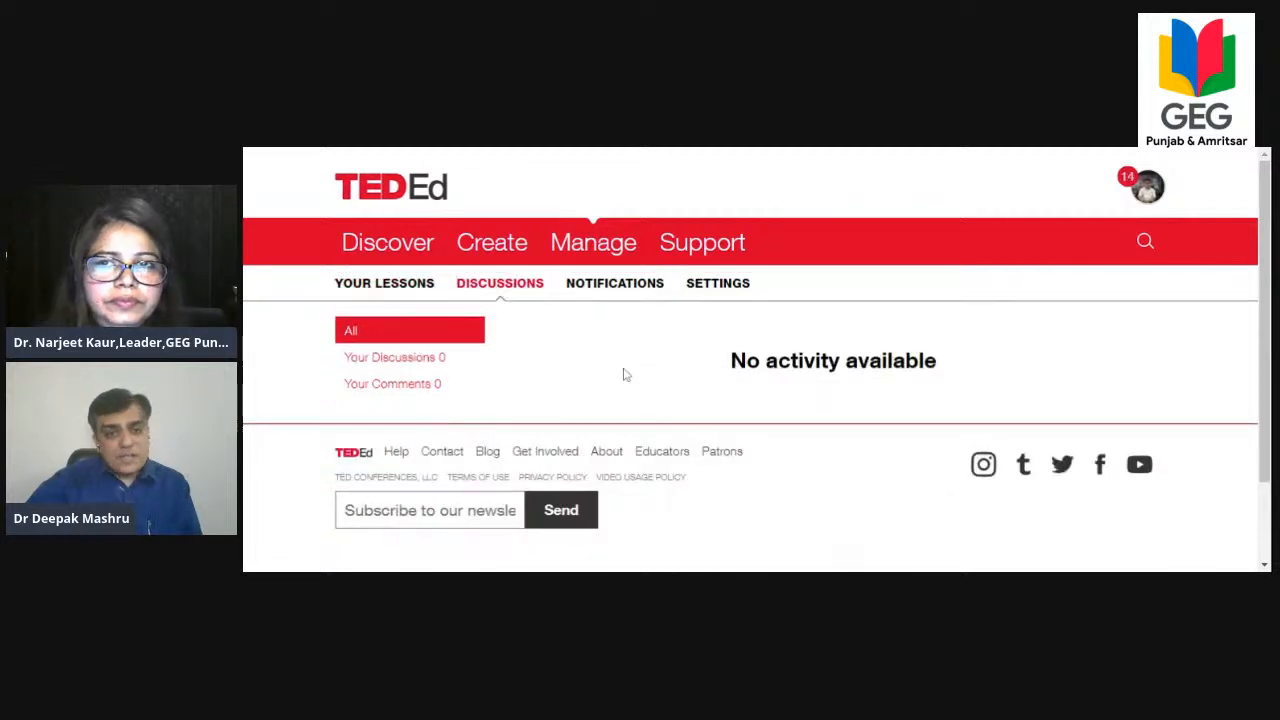
Open the notifications and read through the entries on students who viewed or started the lessons.
left_click(620, 288)
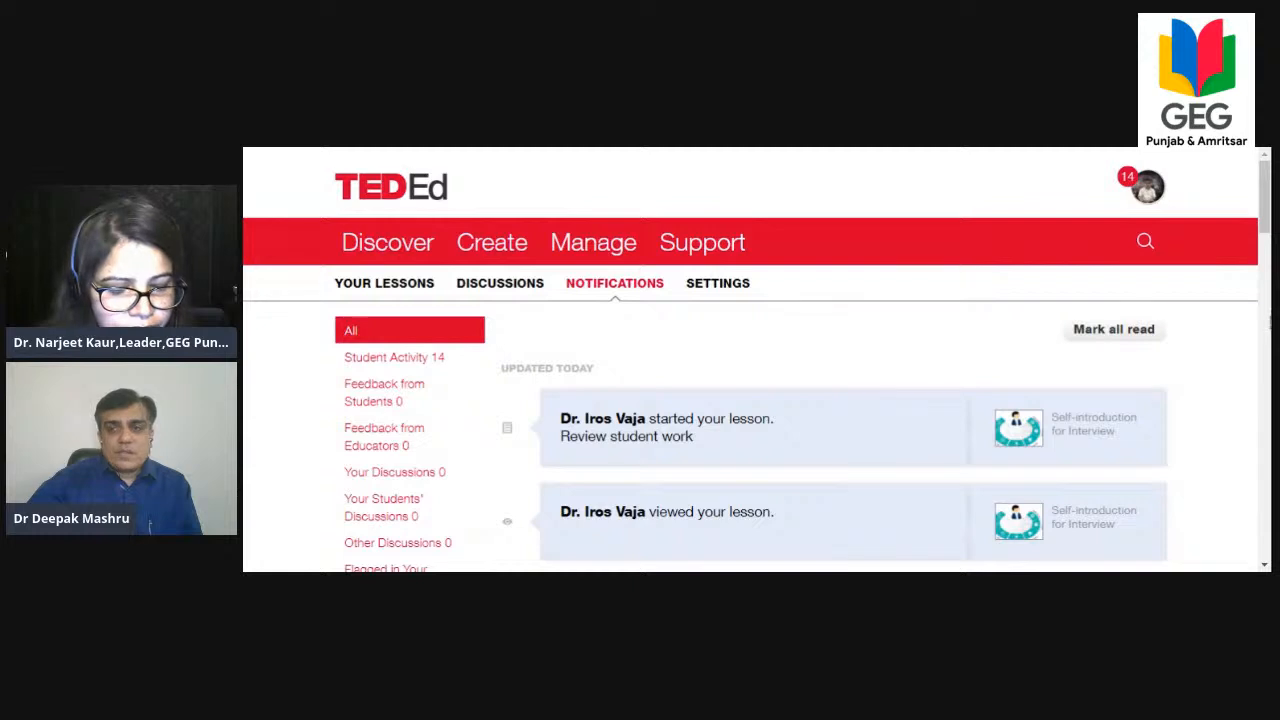
scroll(885, 271, "down", 2)
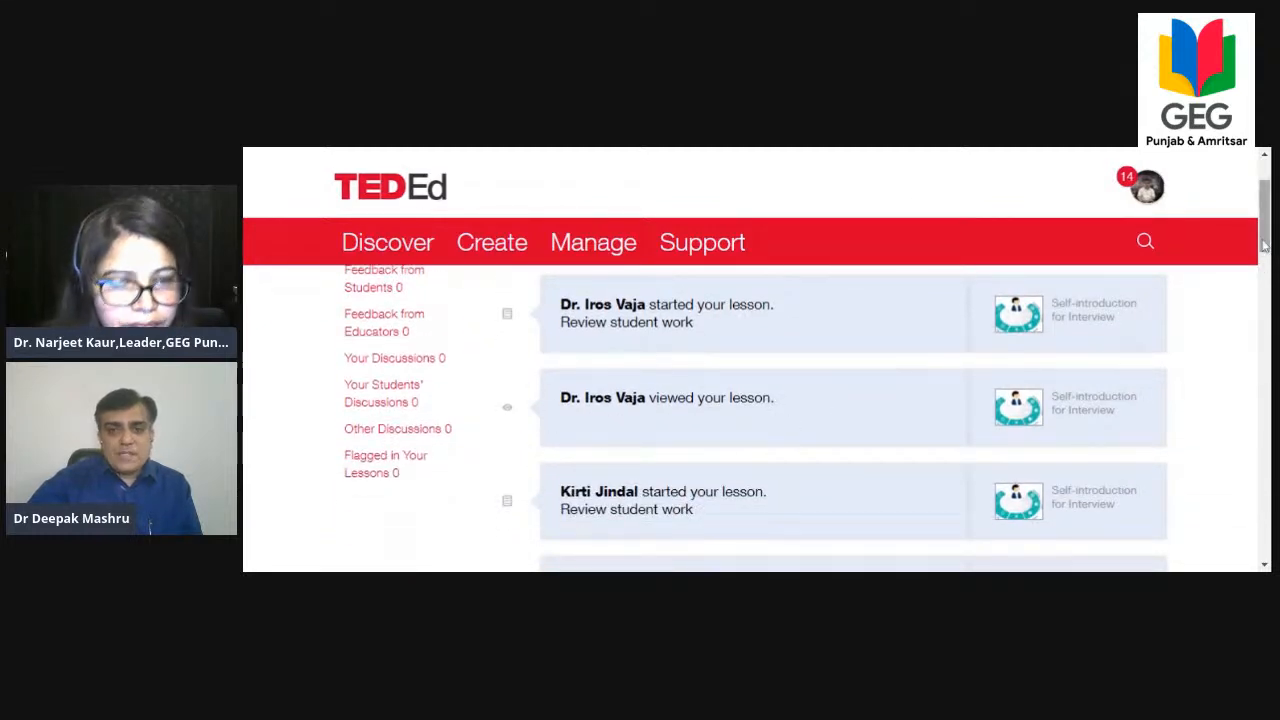
left_click_drag(1265, 230, 1265, 239)
scroll(885, 410, "down", 4)
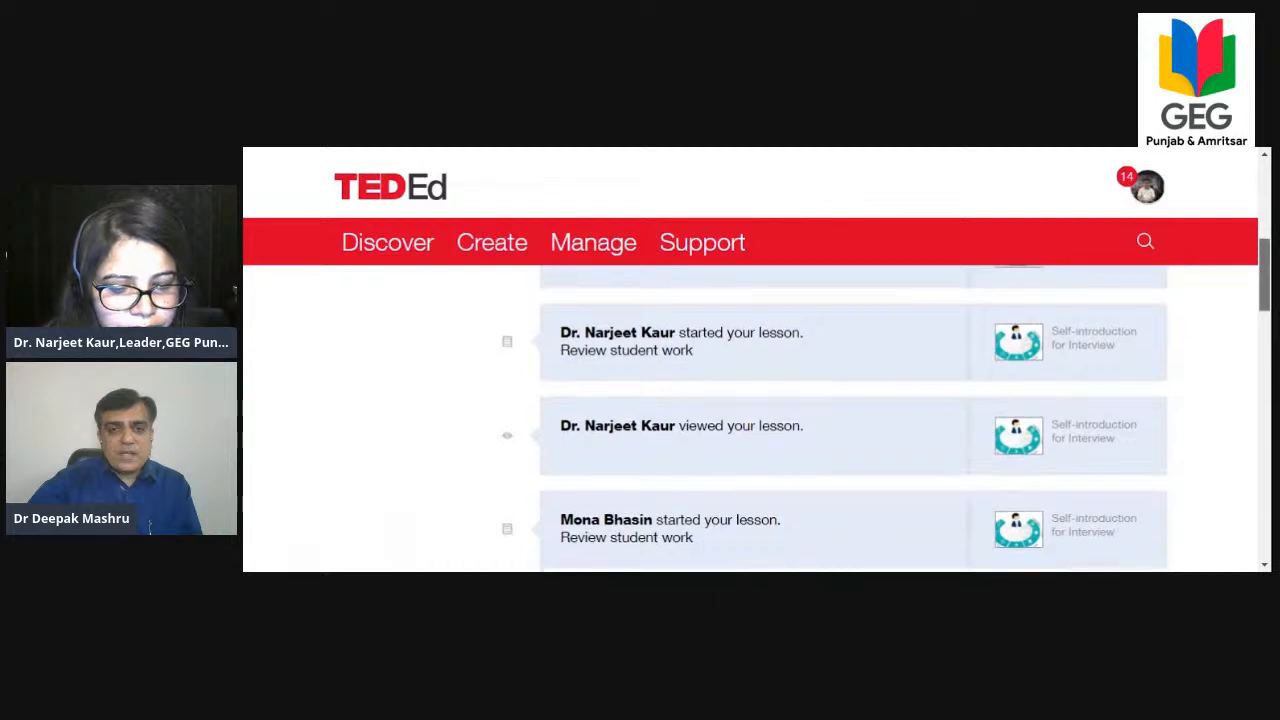
scroll(885, 418, "down", 5)
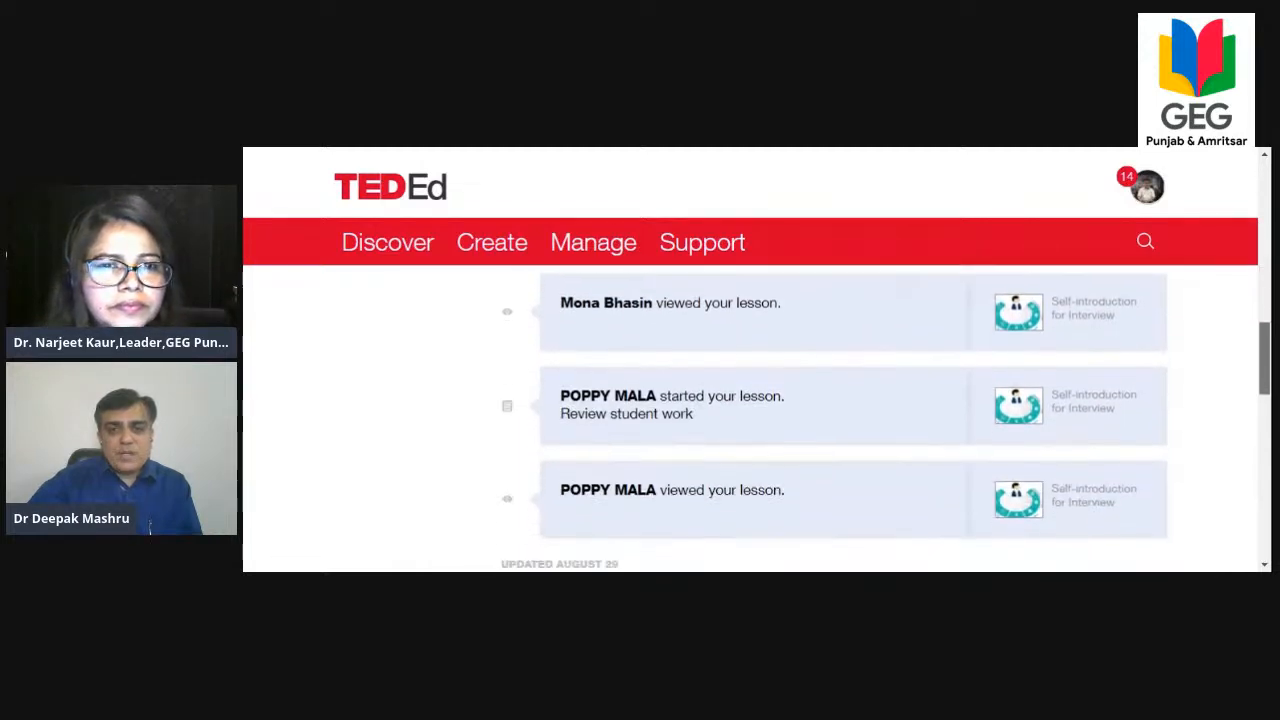
scroll(853, 418, "down", 2)
left_click_drag(1267, 406, 1262, 352)
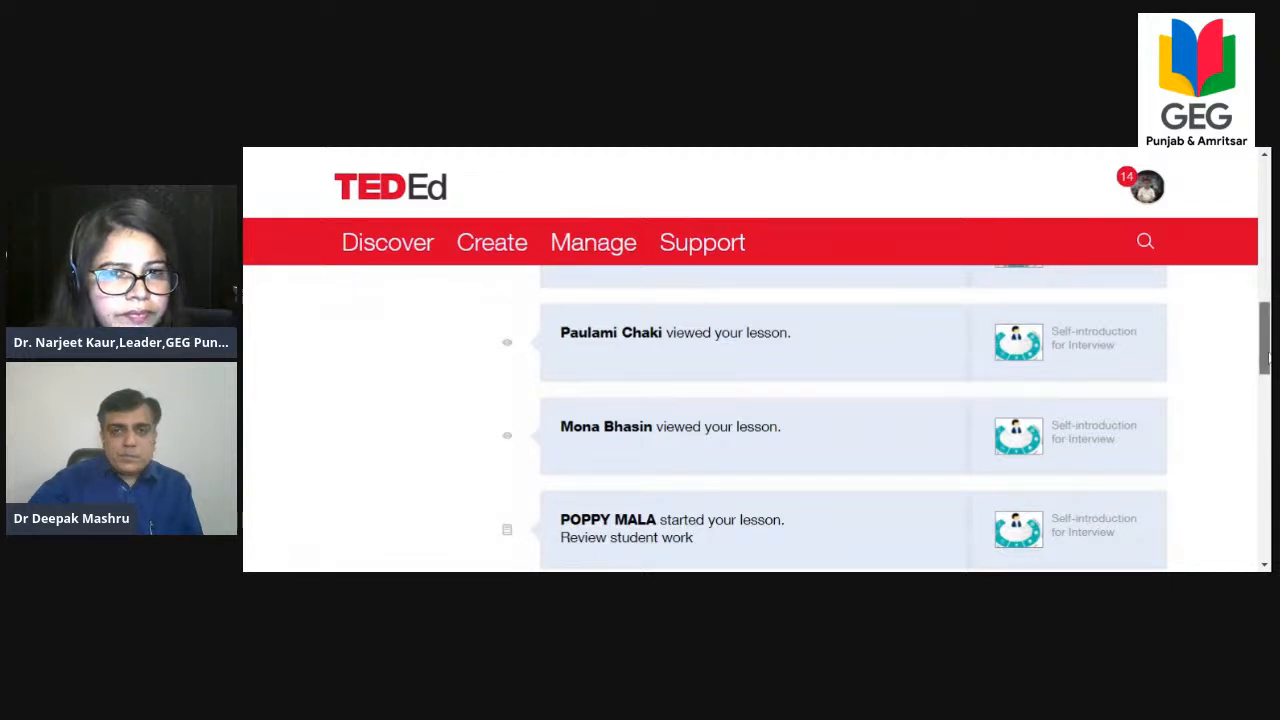
left_click_drag(1265, 340, 1266, 255)
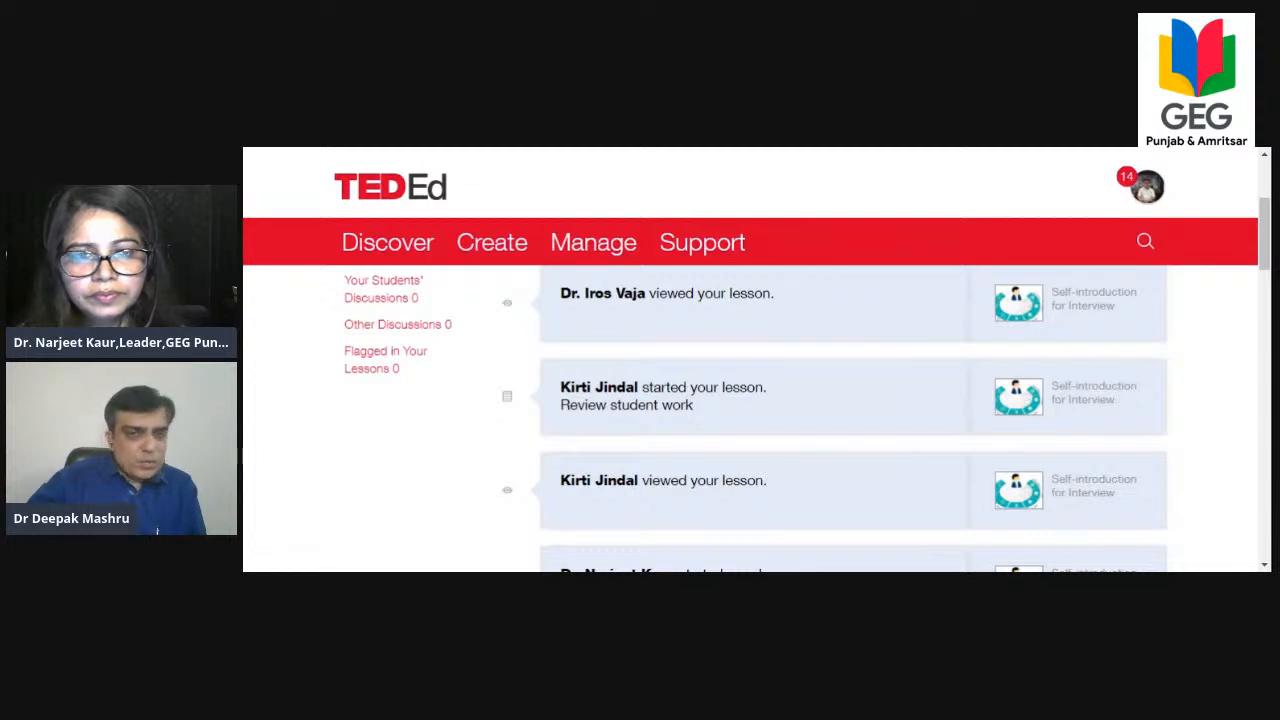
scroll(566, 203, "up", 4)
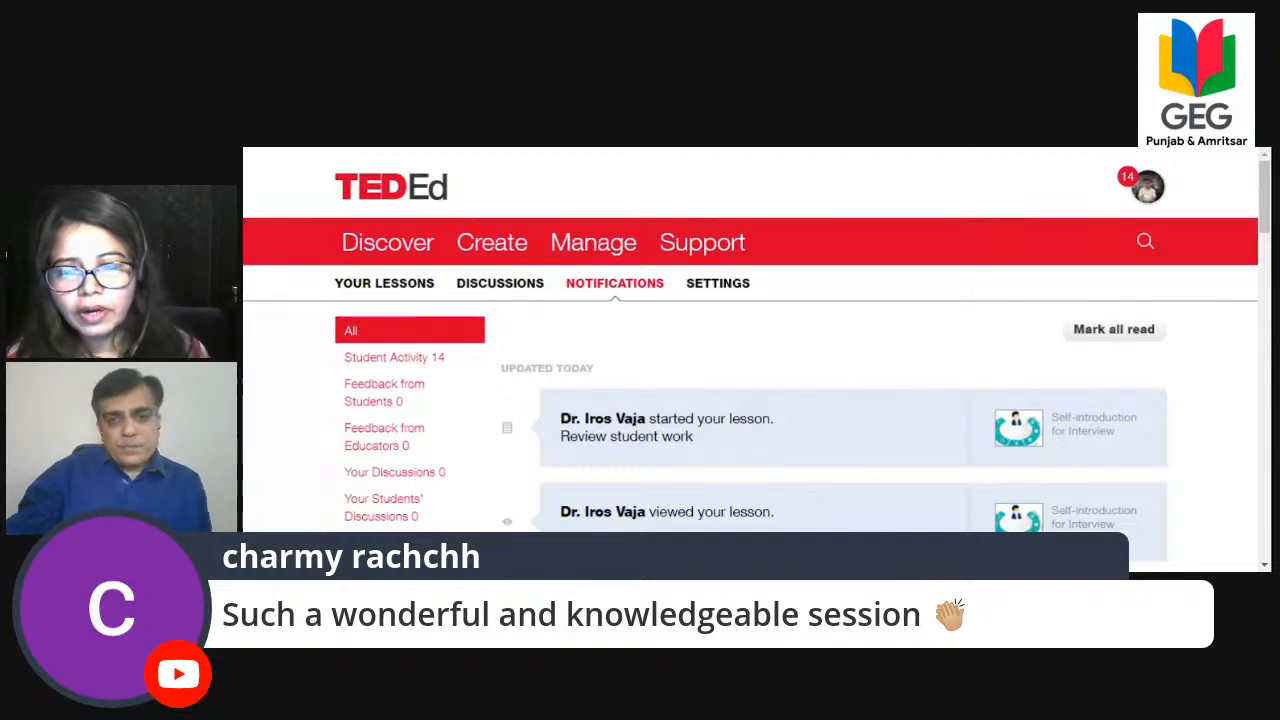
Go through the notifications again, including the older Essay Writing entries, and check the newest student activity at the start.
scroll(800, 338, "down", 5)
scroll(800, 338, "down", 10)
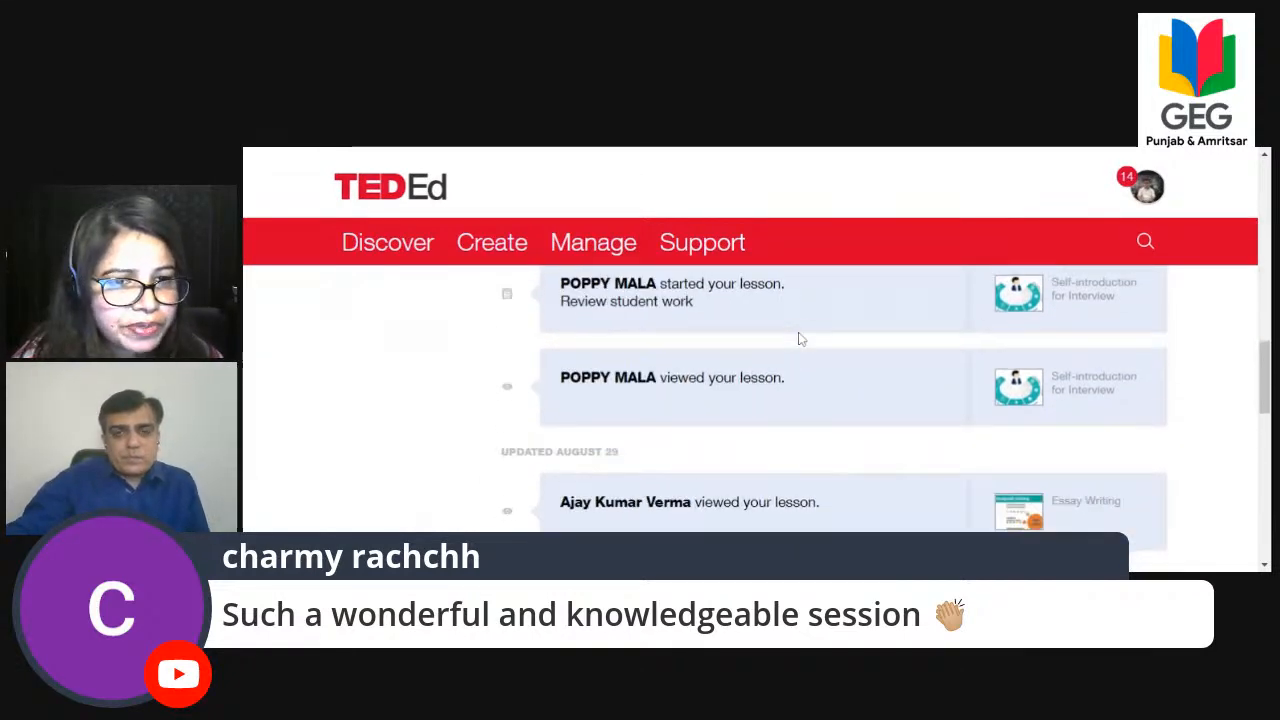
scroll(800, 338, "up", 5)
scroll(800, 338, "up", 10)
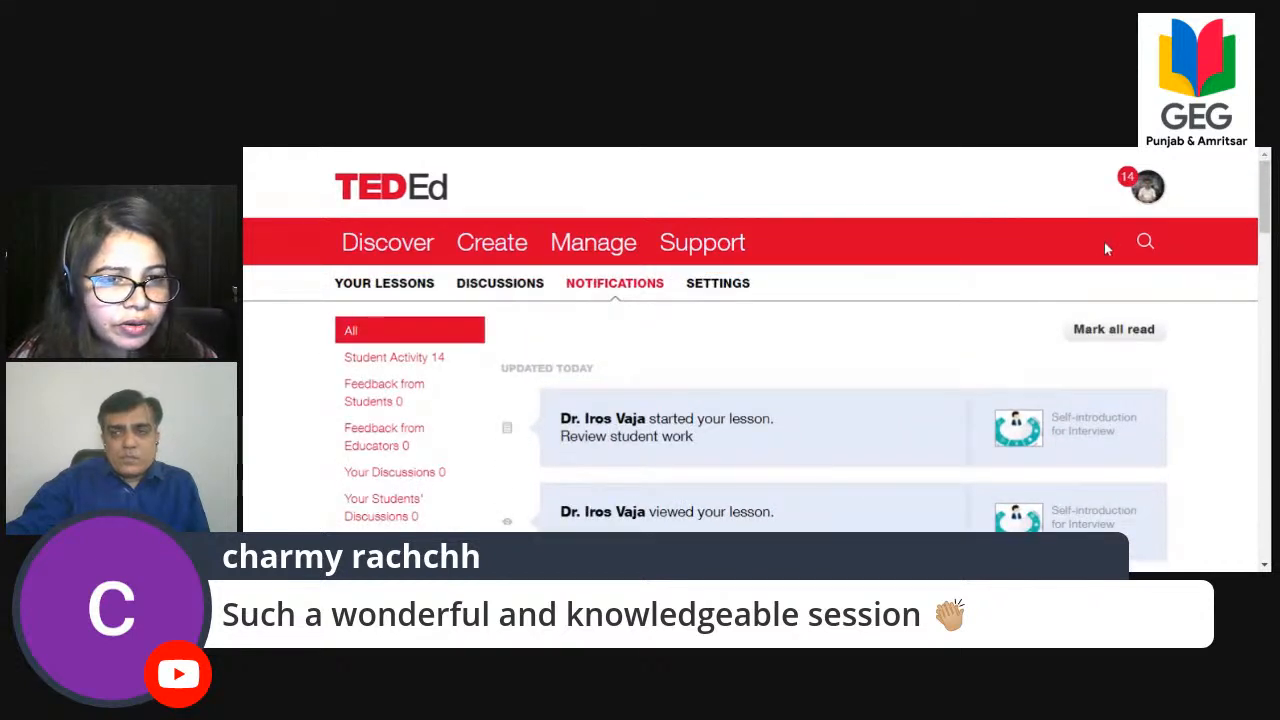
left_click_drag(1267, 197, 1269, 221)
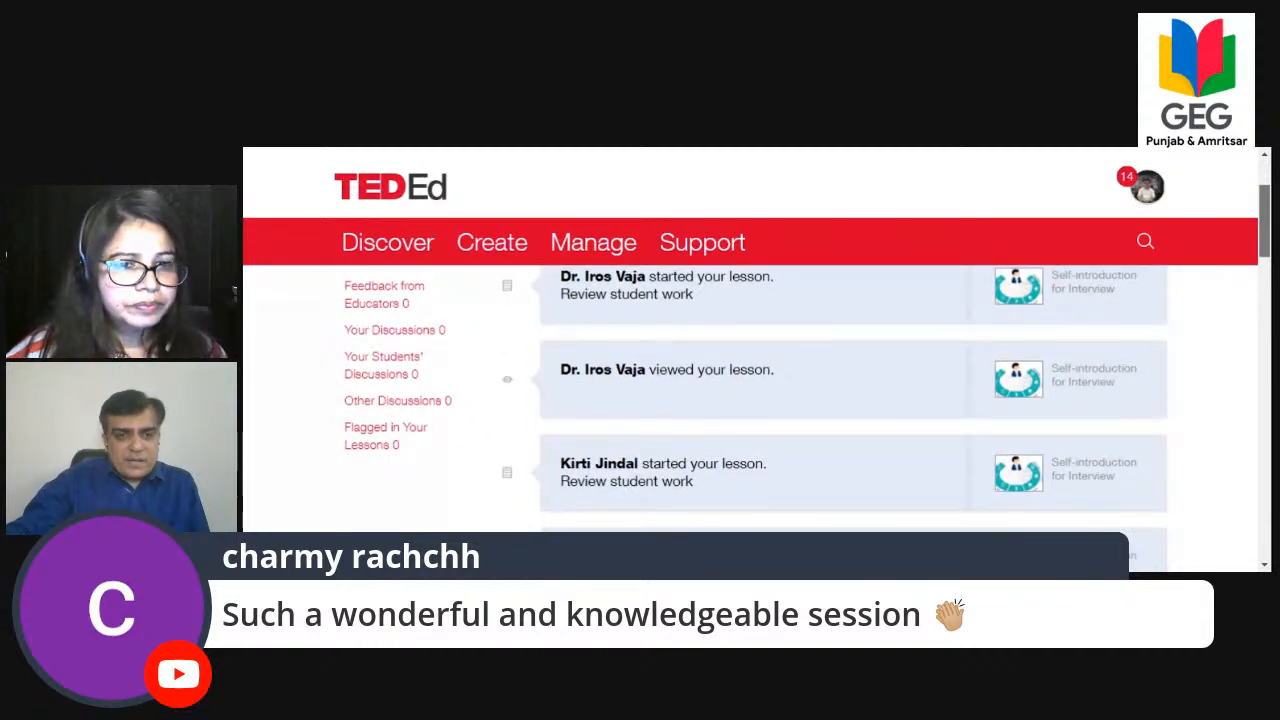
left_click_drag(1269, 221, 1266, 155)
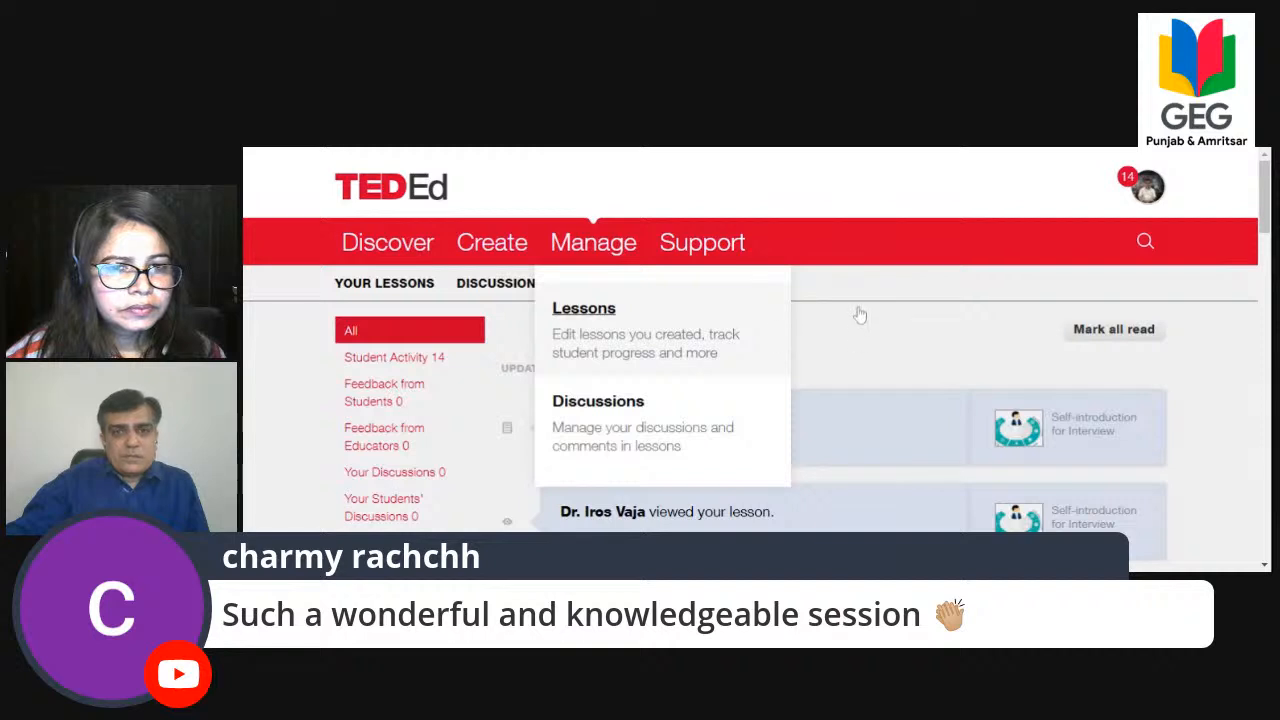
scroll(837, 347, "down", 4)
scroll(837, 347, "up", 4)
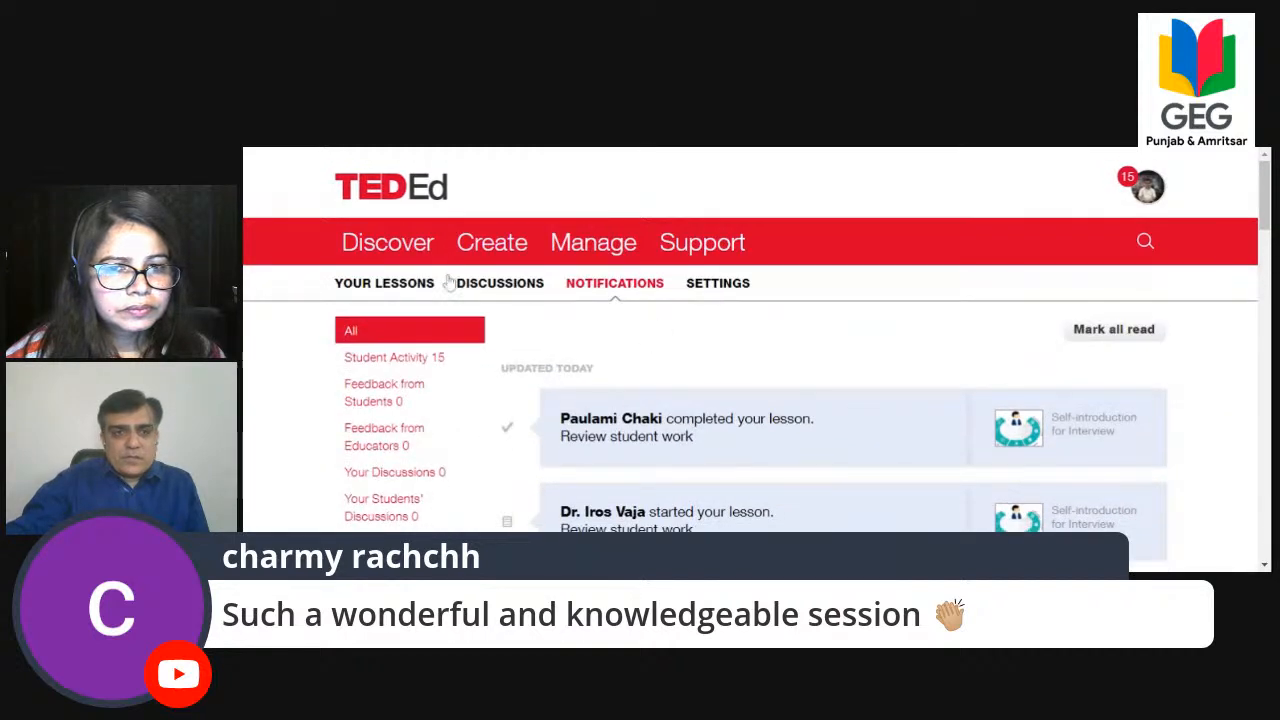
From your lessons, open the students overview of Self-introduction for Interview and check the active students' completion figures.
left_click(408, 285)
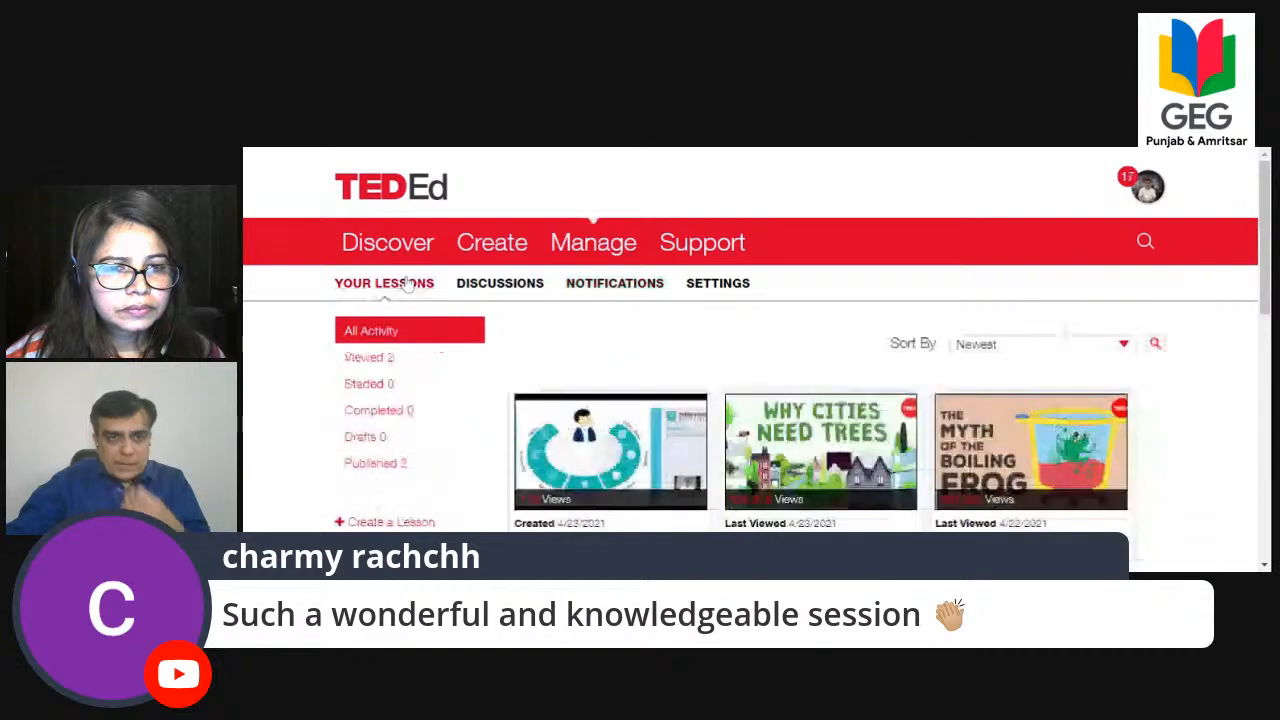
scroll(617, 500, "down", 3)
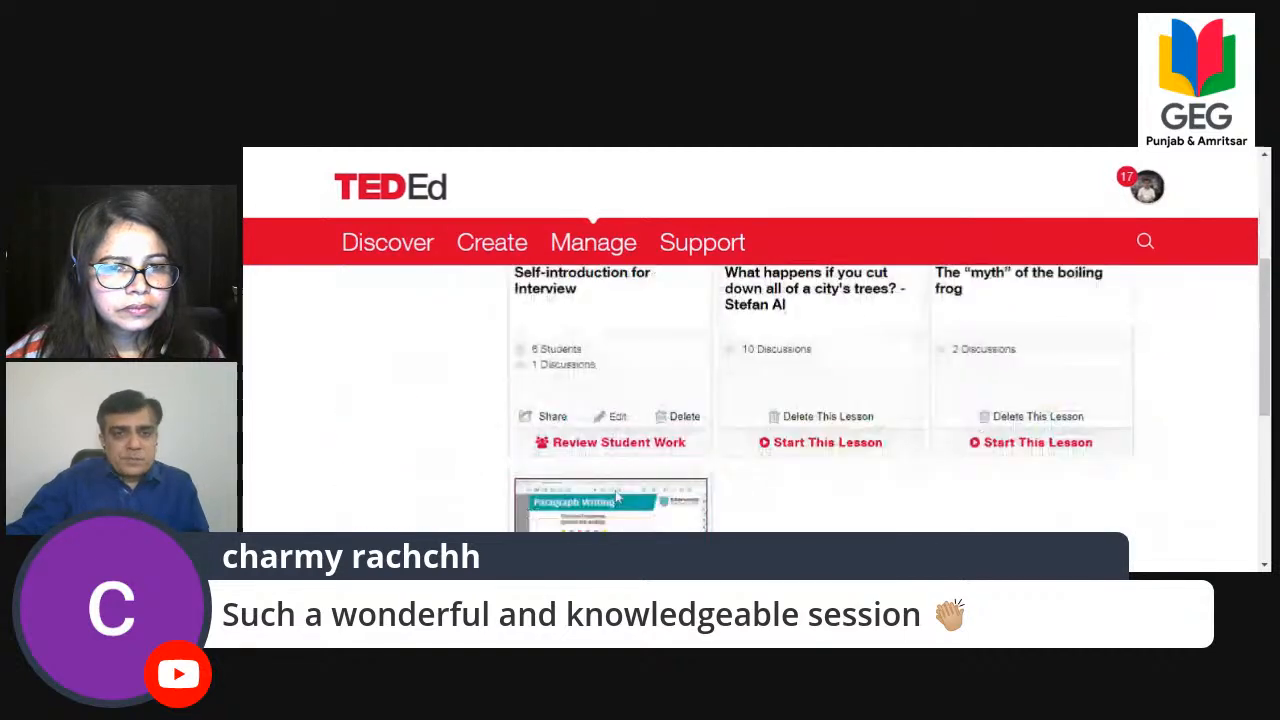
left_click(566, 353)
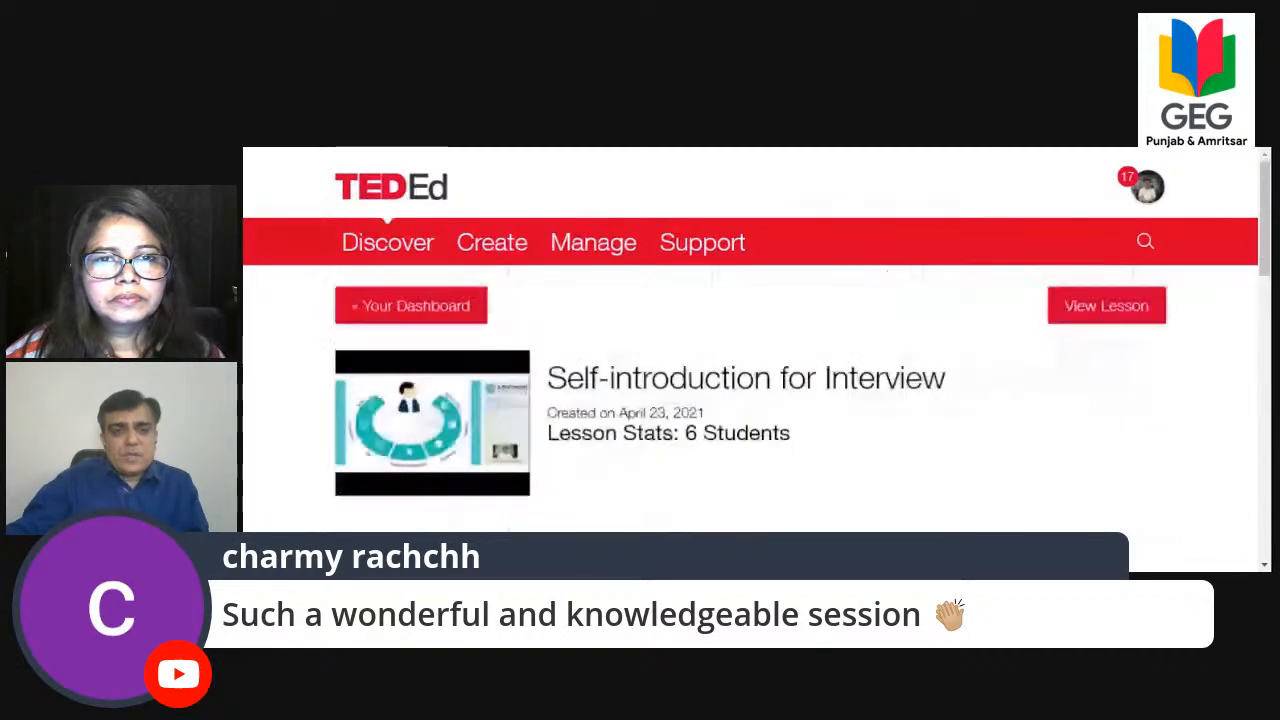
scroll(318, 248, "down", 3)
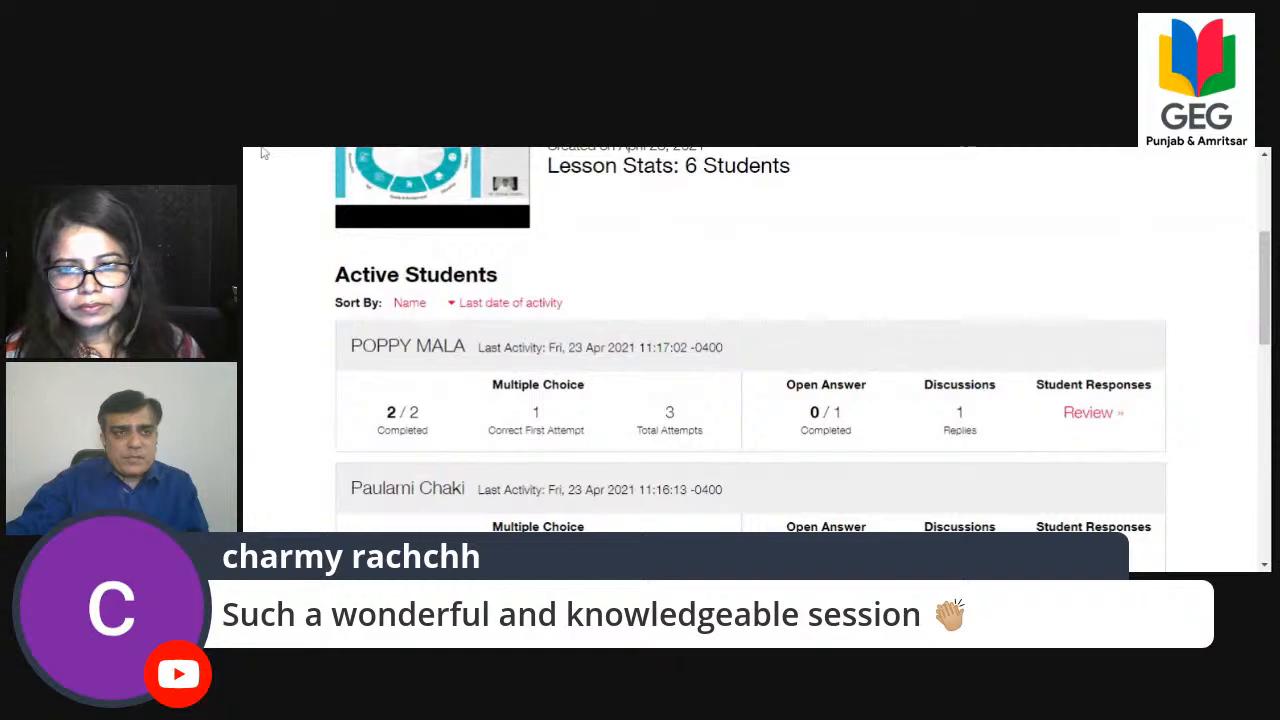
Return to the lesson list and open the Self-introduction for Interview lesson for editing.
key("alt+Left")
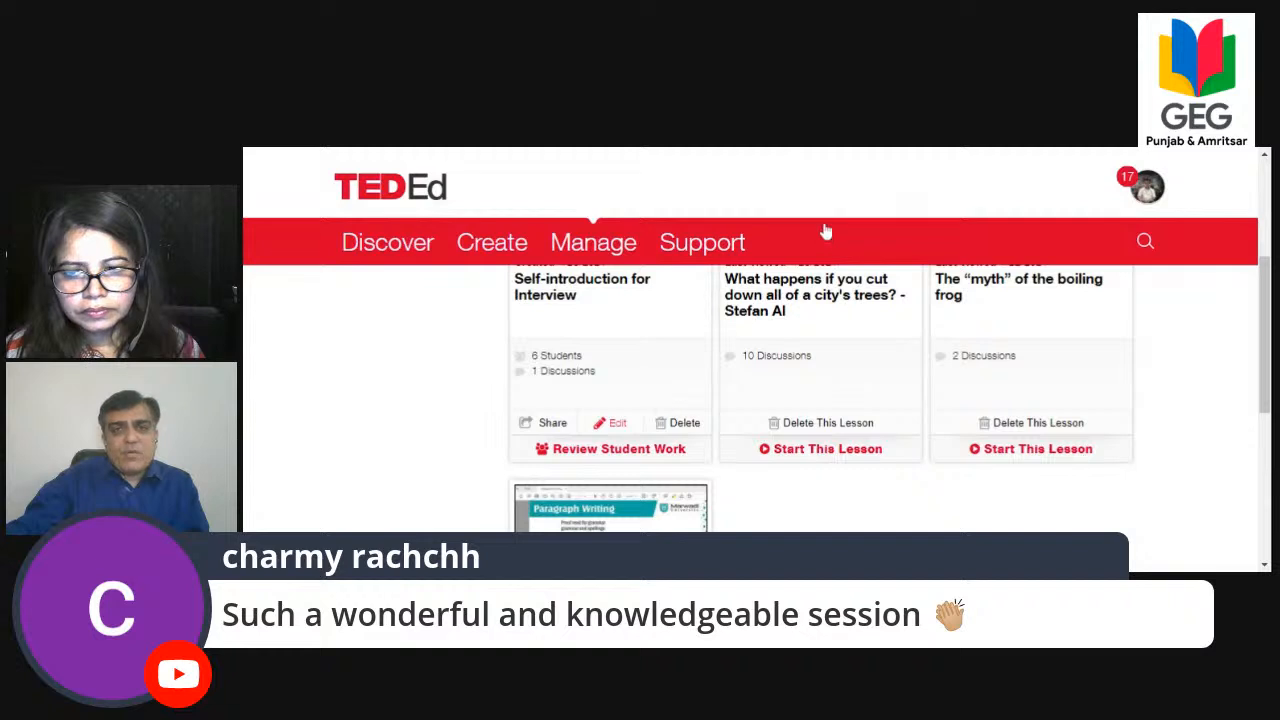
mouse_move(702, 242)
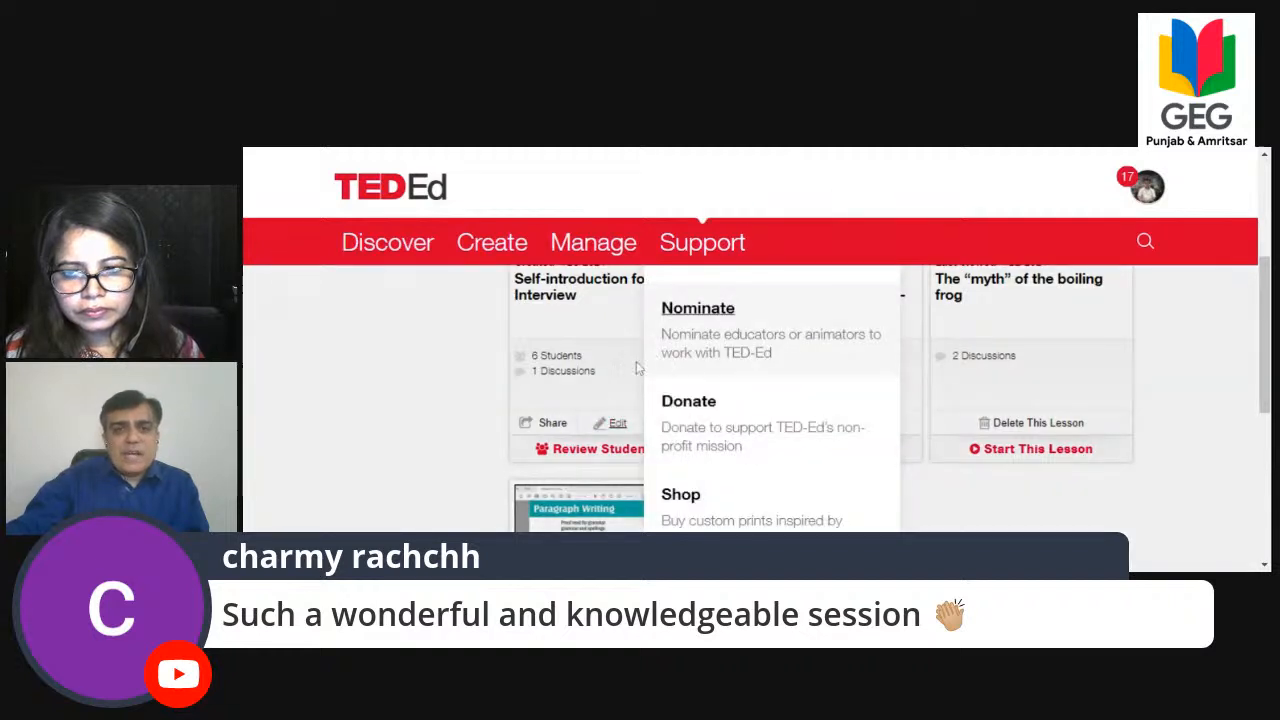
left_click(636, 361)
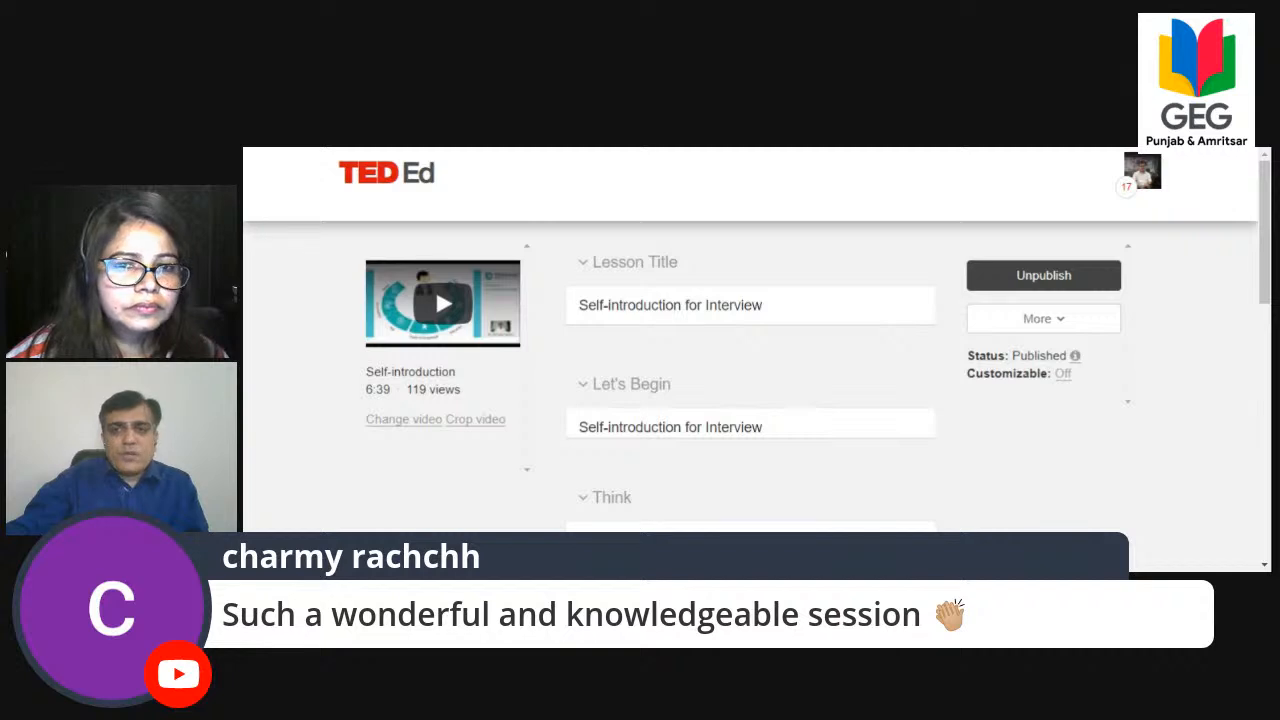
Review the lesson's module, sharing and student account settings, and close them without saving.
left_click(1062, 373)
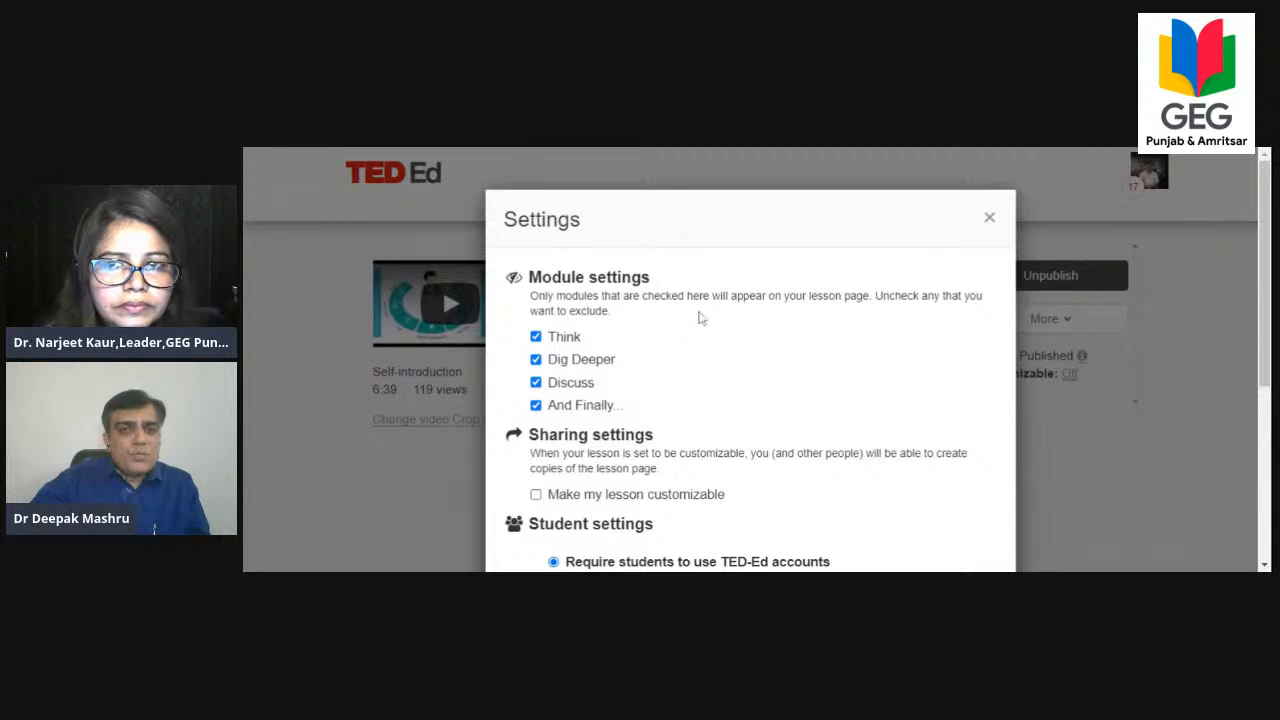
scroll(700, 315, "down", 3)
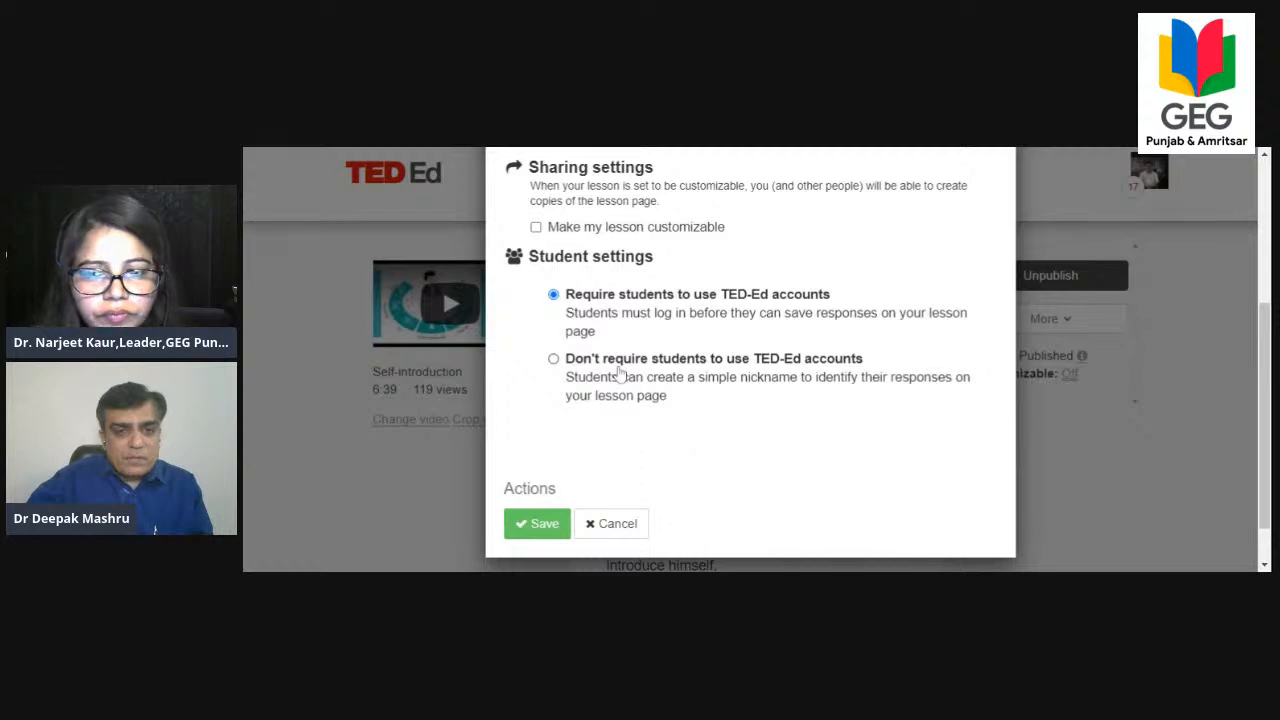
left_click(600, 527)
left_click(1062, 380)
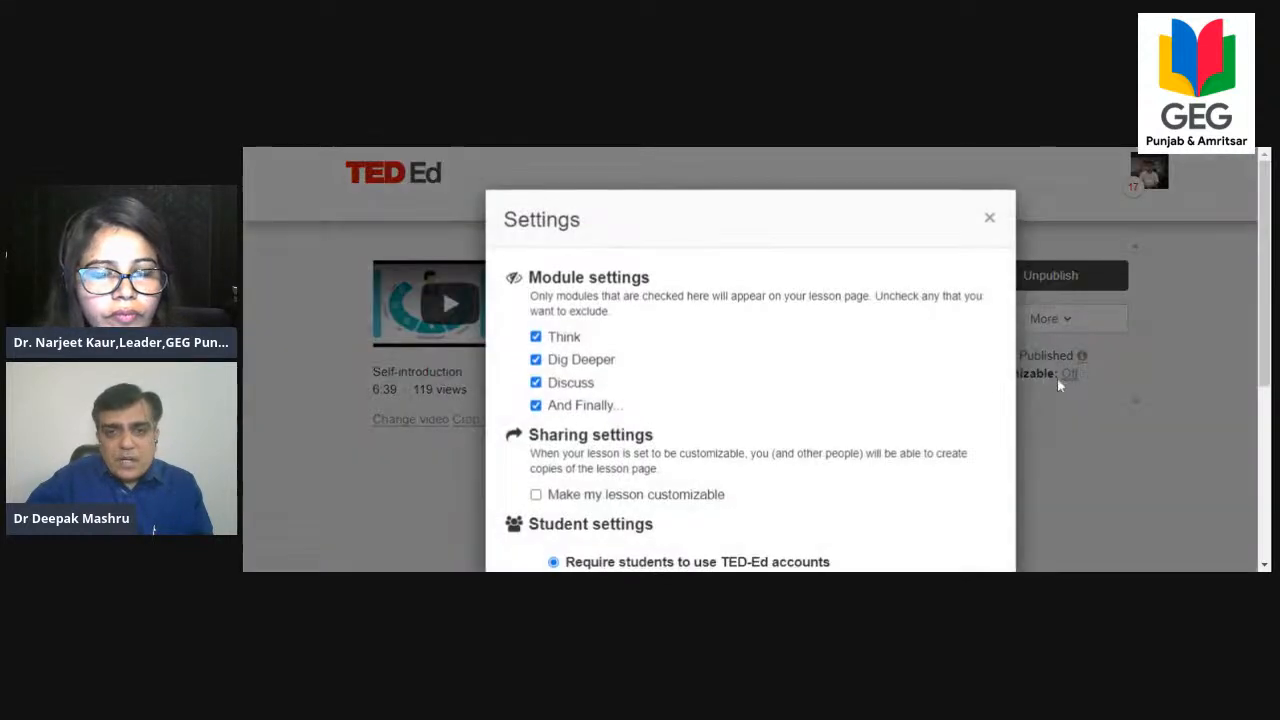
scroll(849, 380, "down", 3)
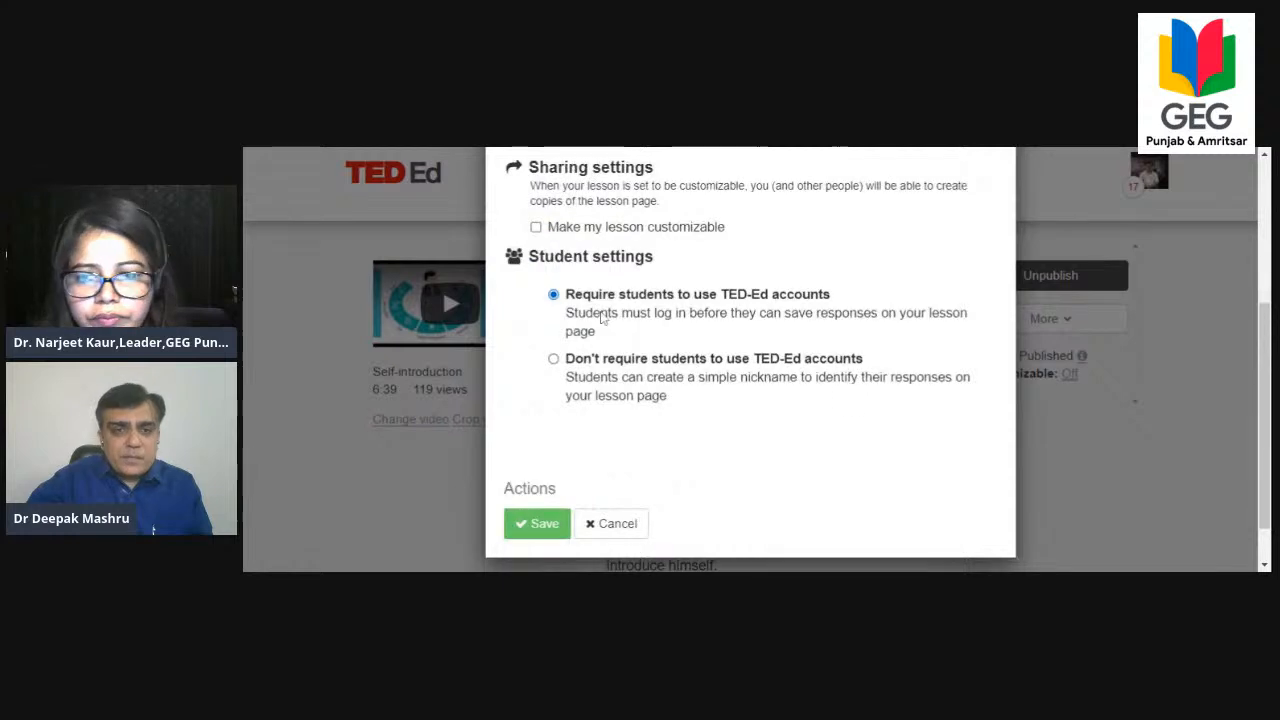
left_click(614, 525)
Open the lesson's summary, read through its questions, Dig Deeper, discussion and closing sections, and close it.
left_click(1000, 329)
left_click(1016, 389)
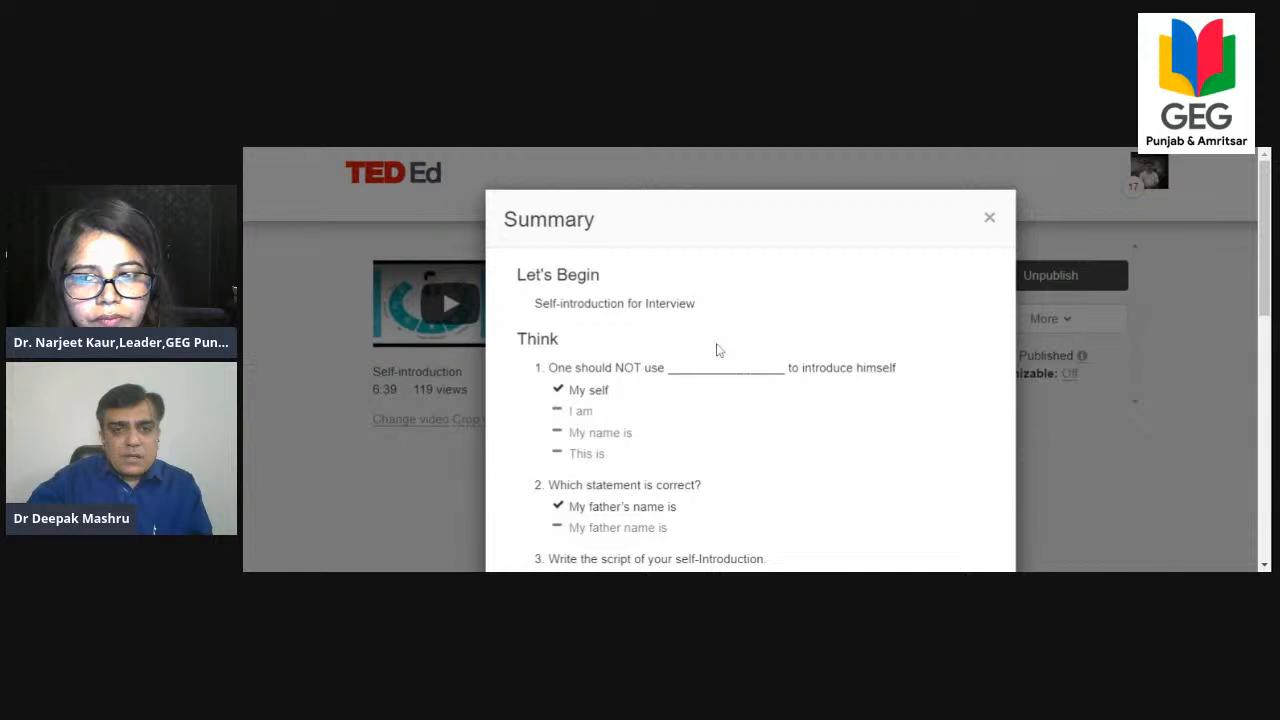
key("ctrl+a")
scroll(714, 309, "down", 3)
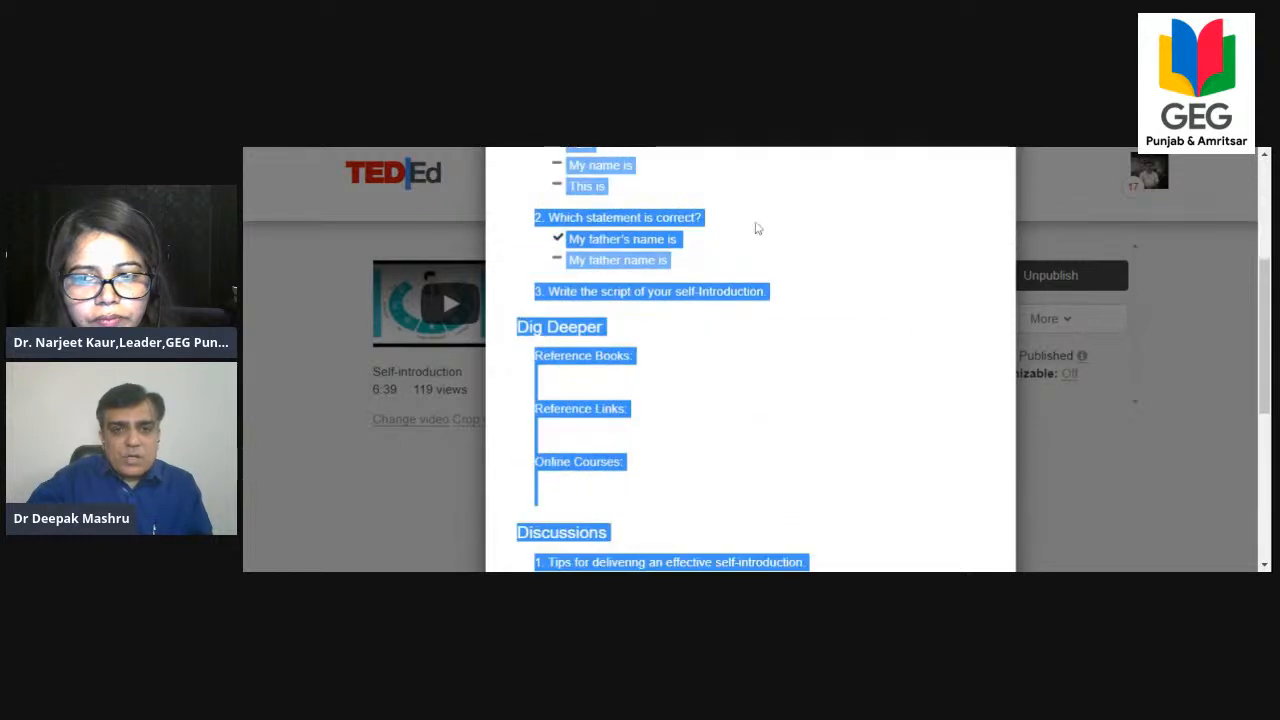
scroll(757, 250, "up", 5)
left_click(760, 275)
scroll(803, 421, "down", 1)
scroll(803, 421, "down", 6)
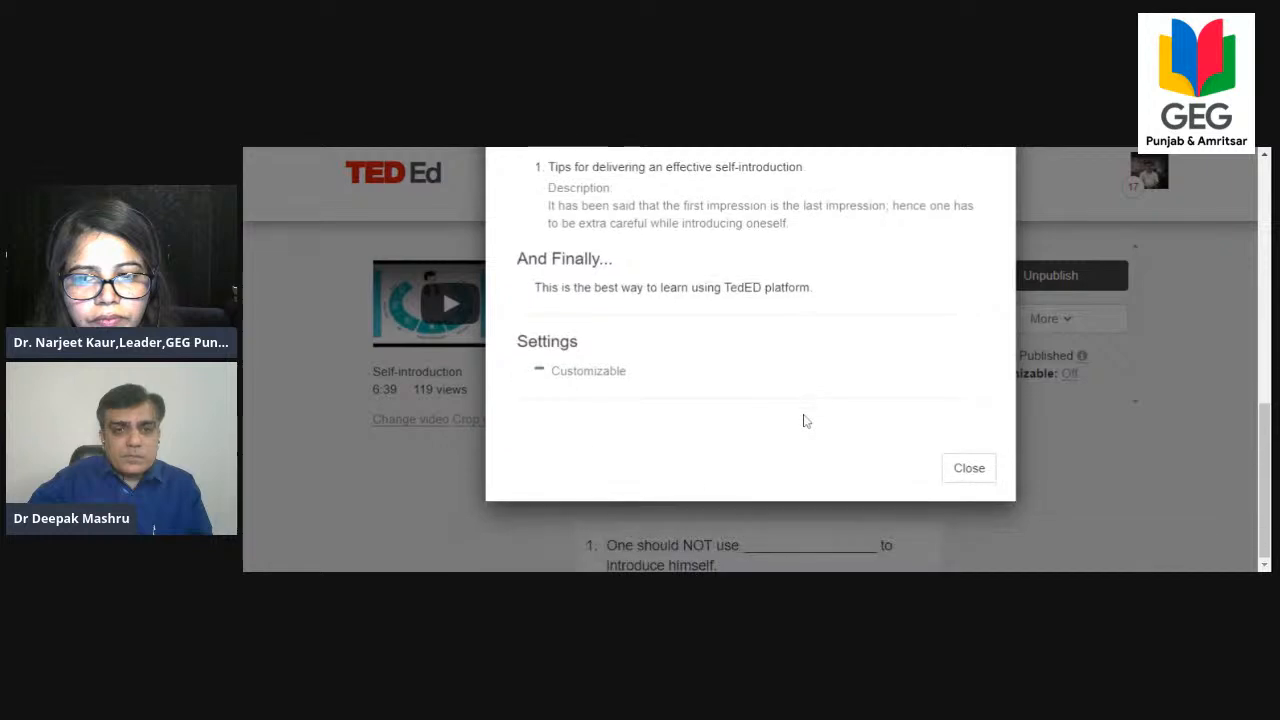
left_click(969, 470)
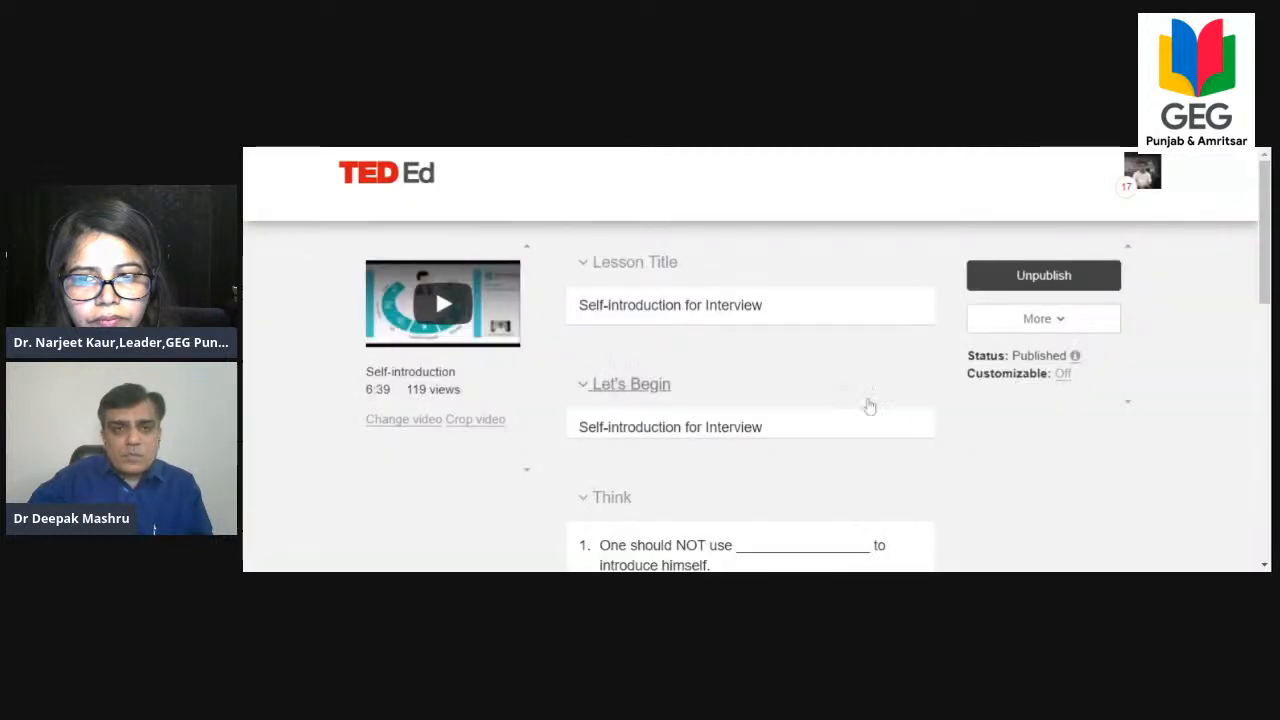